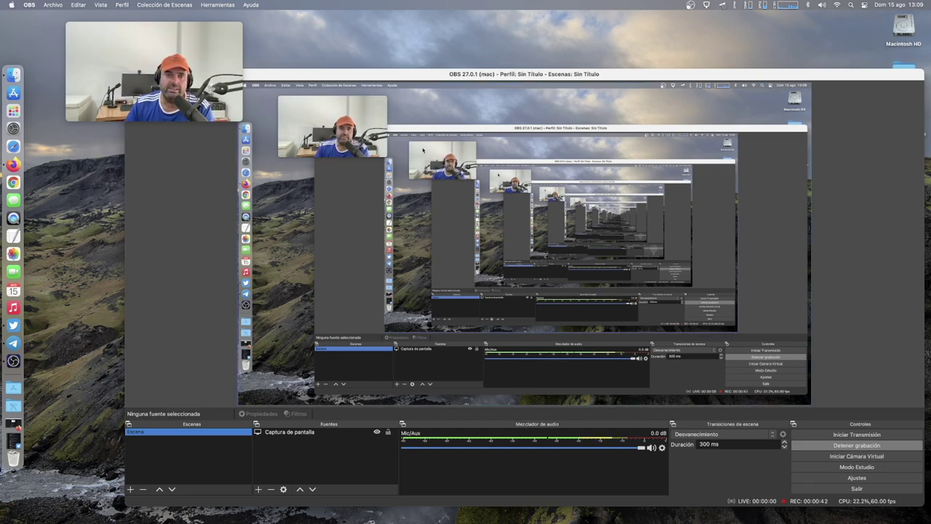
# Step: Move the OBS window away from the webcam overlay and minimize it to reveal the desktop
pyautogui.moveTo(376, 79); pyautogui.dragTo(397, 89)
pyautogui.moveTo(331, 87); pyautogui.dragTo(480, 125)
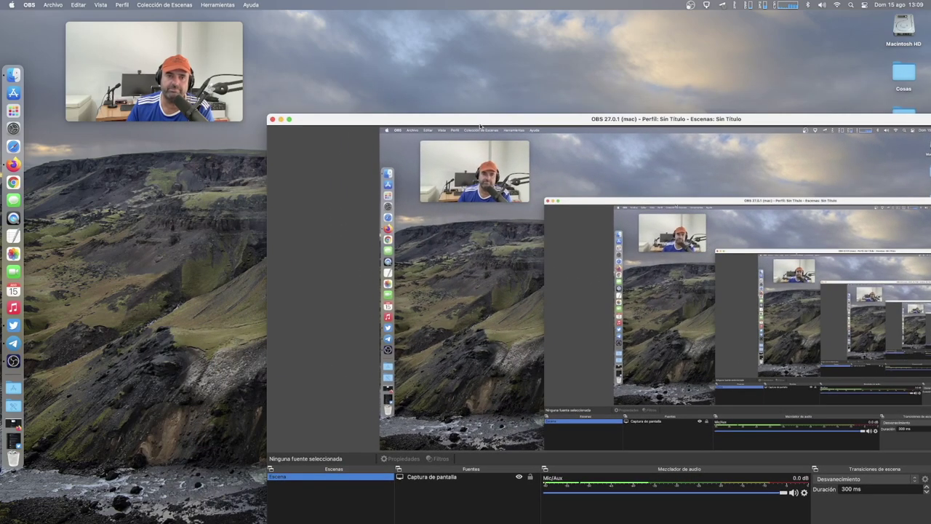
pyautogui.click(280, 119)
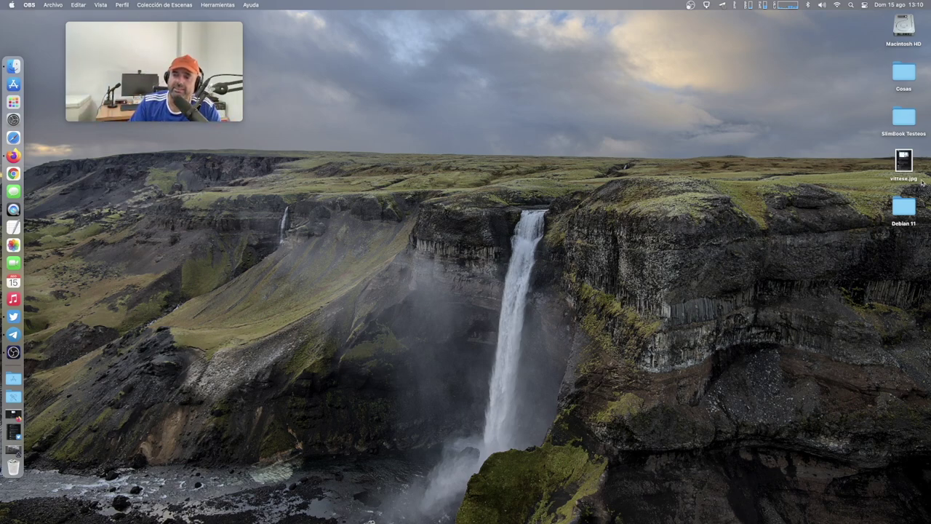
# Step: Preview the JPG image stored on the desktop and close the preview
pyautogui.moveTo(904, 162); pyautogui.dragTo(805, 189)
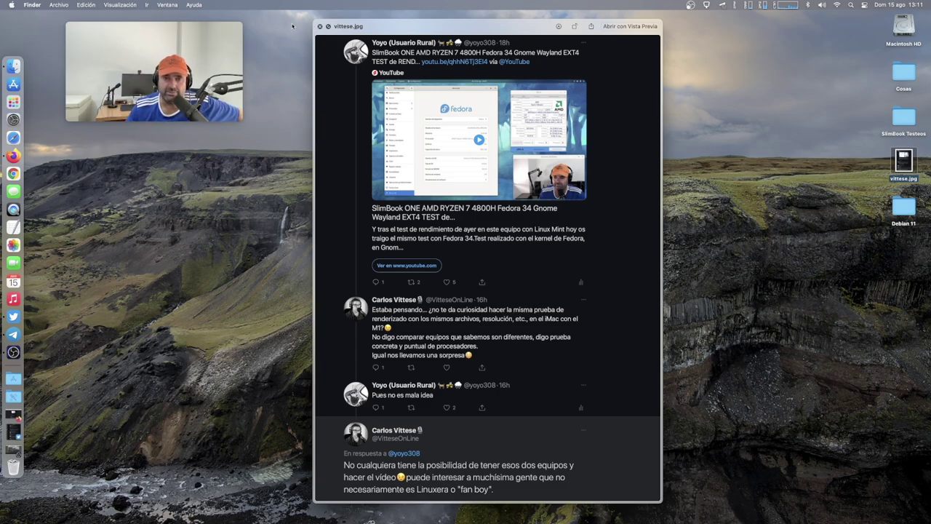
pyautogui.click(319, 26)
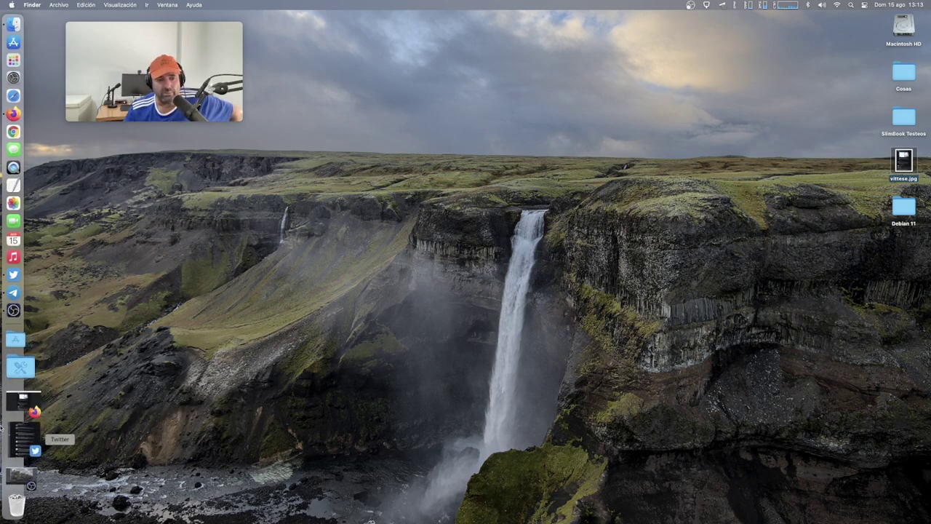
# Step: Bring the OBS recording window back into view, reposition it and minimize it again
pyautogui.click(13, 449)
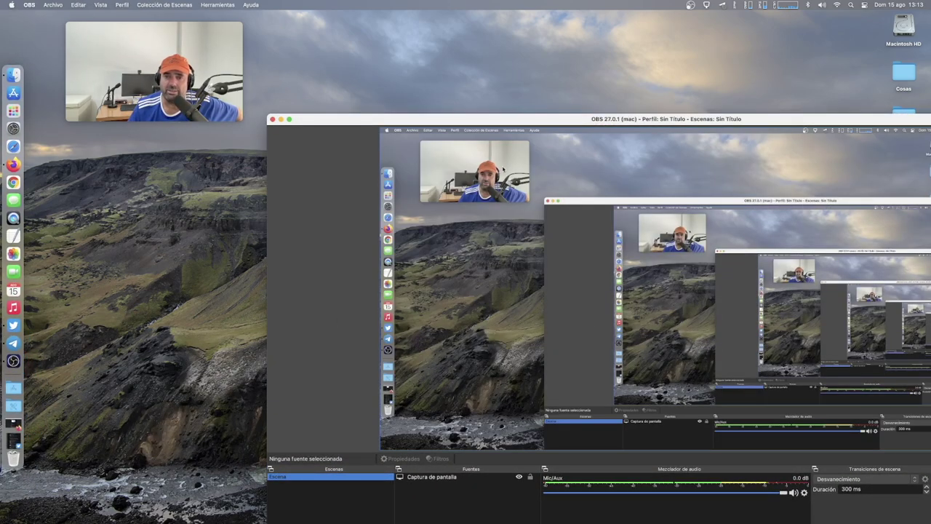
pyautogui.moveTo(502, 120); pyautogui.dragTo(333, 80)
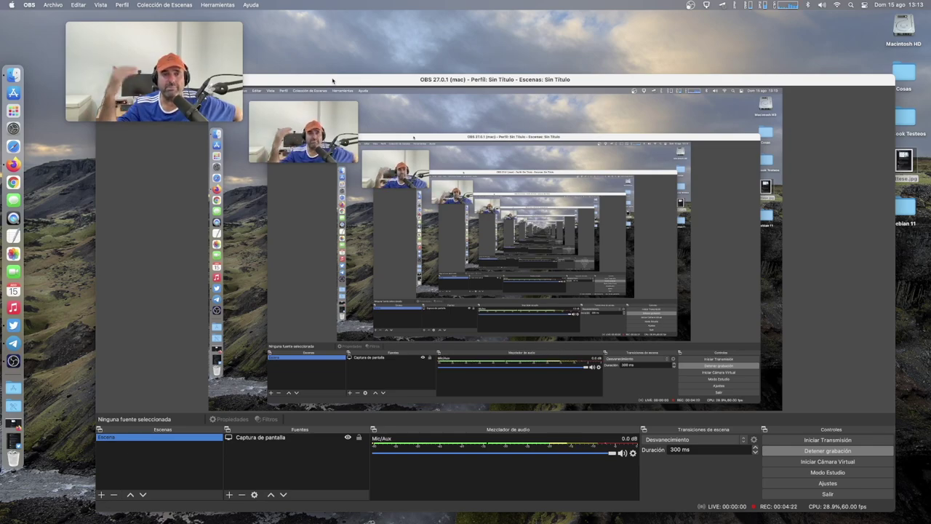
pyautogui.moveTo(124, 80); pyautogui.dragTo(204, 175)
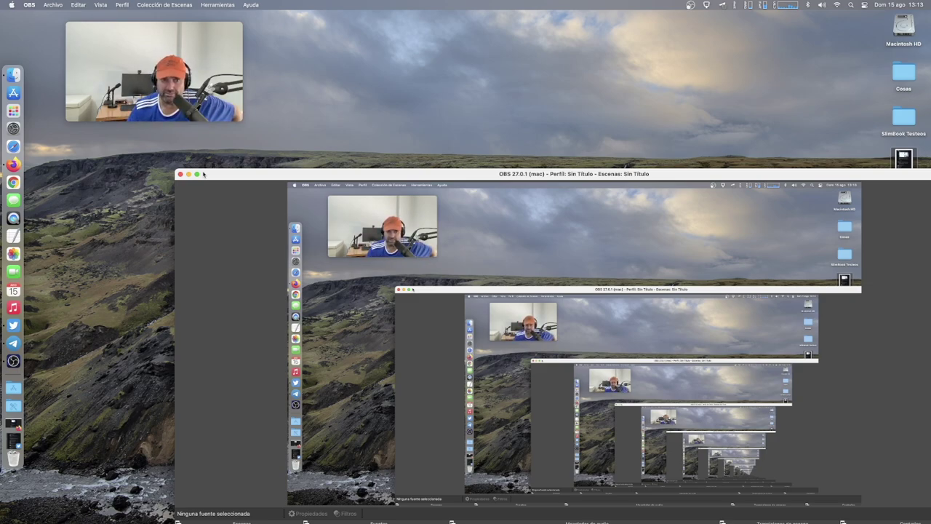
pyautogui.moveTo(203, 173); pyautogui.dragTo(256, 138)
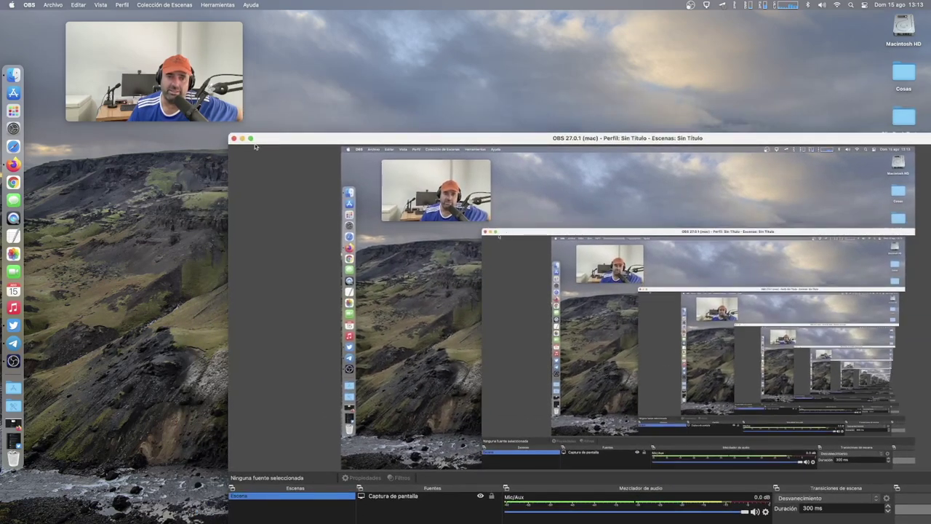
pyautogui.click(242, 138)
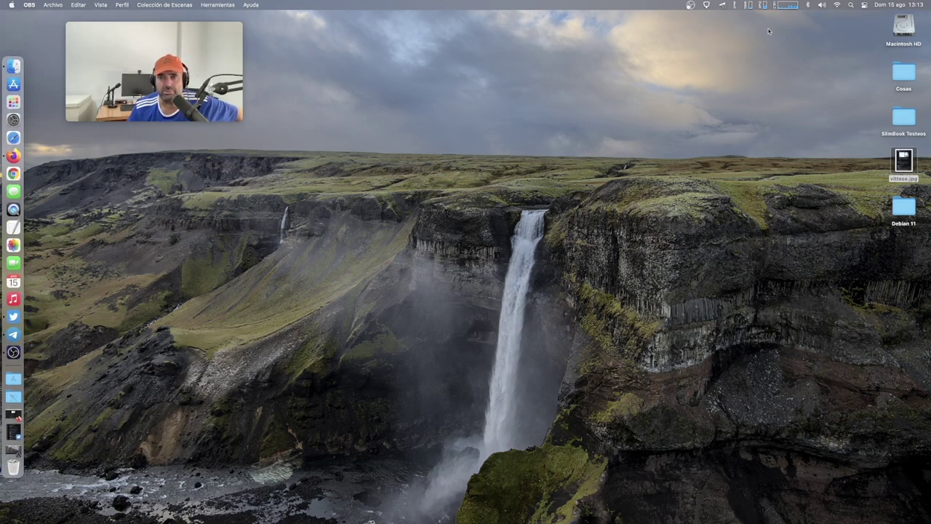
# Step: Check the CPU load graphs and the SSD temperature sensor in the iStat Menus read-outs, closing them when finished
pyautogui.click(795, 6)
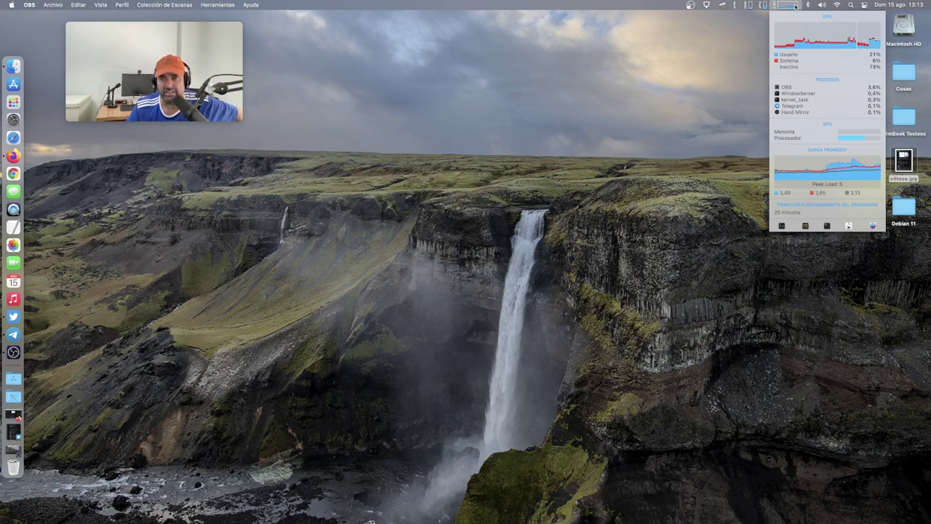
pyautogui.moveTo(814, 62)
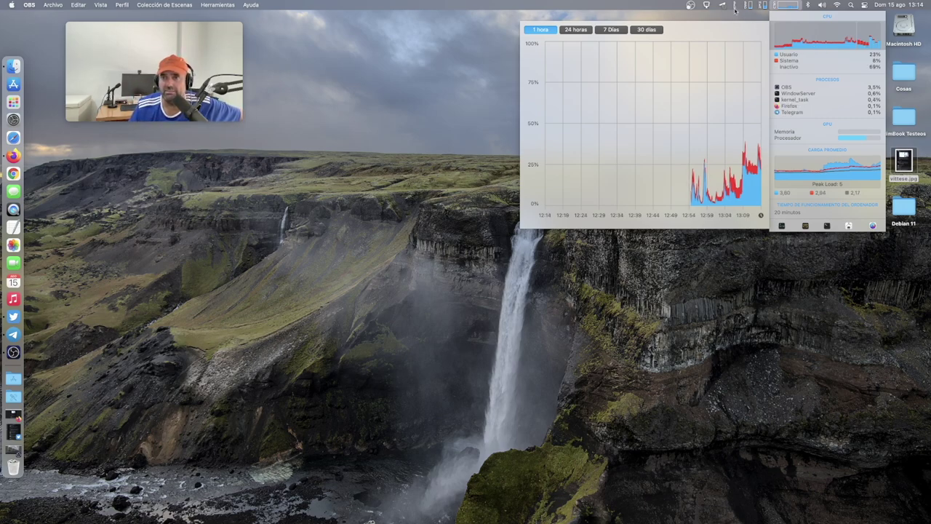
pyautogui.moveTo(734, 7)
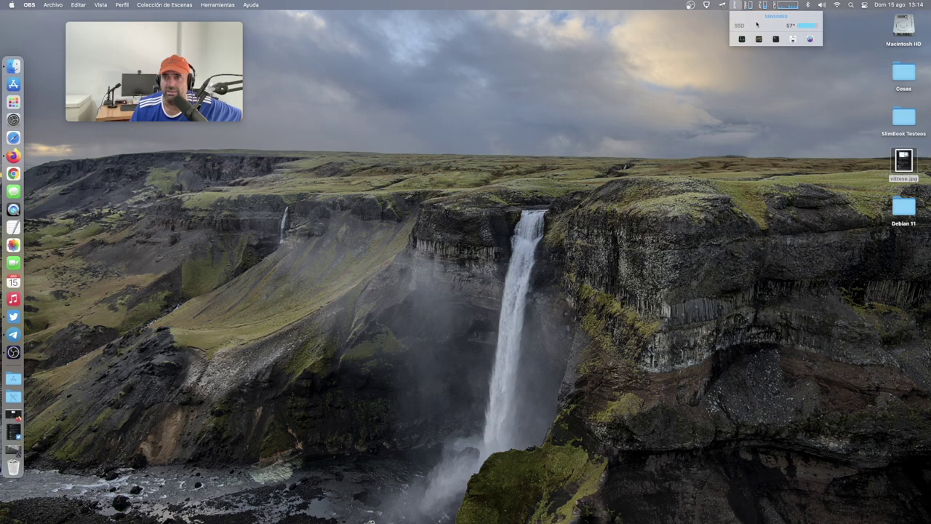
pyautogui.moveTo(755, 29)
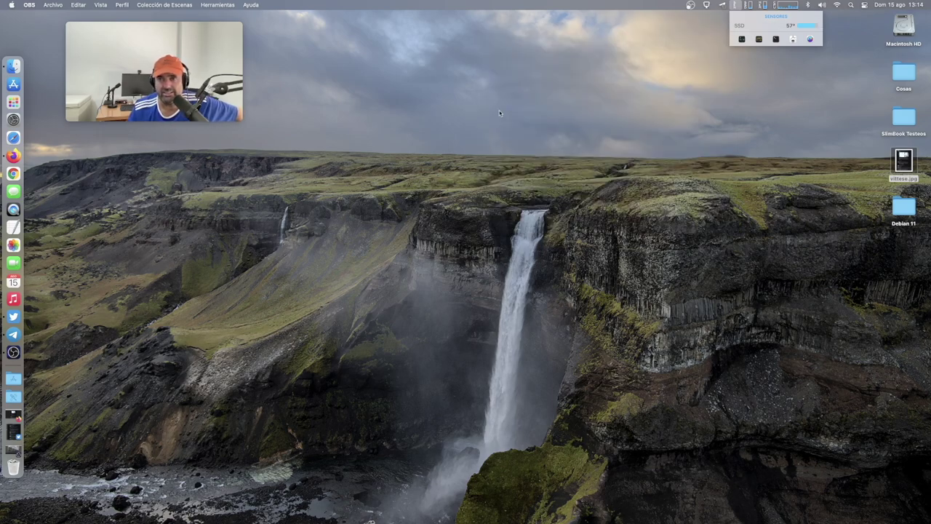
pyautogui.click(500, 112)
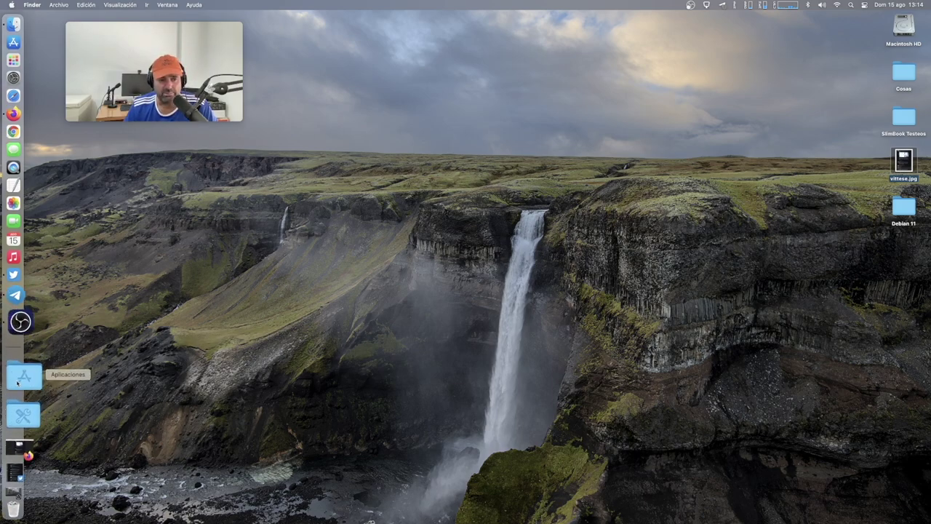
# Step: Open Monitor de Actividad from the utilities and show its per-core CPU usage window
pyautogui.click(23, 398)
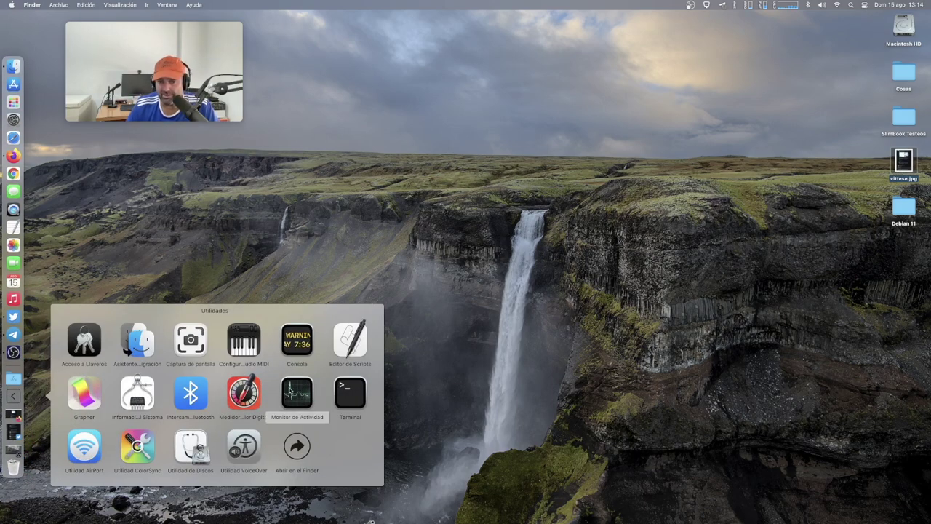
pyautogui.click(293, 392)
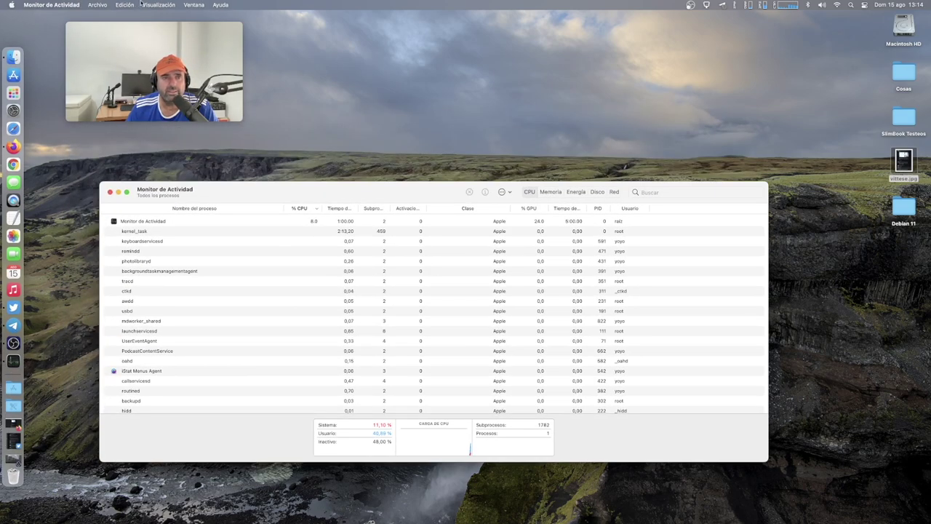
pyautogui.click(194, 5)
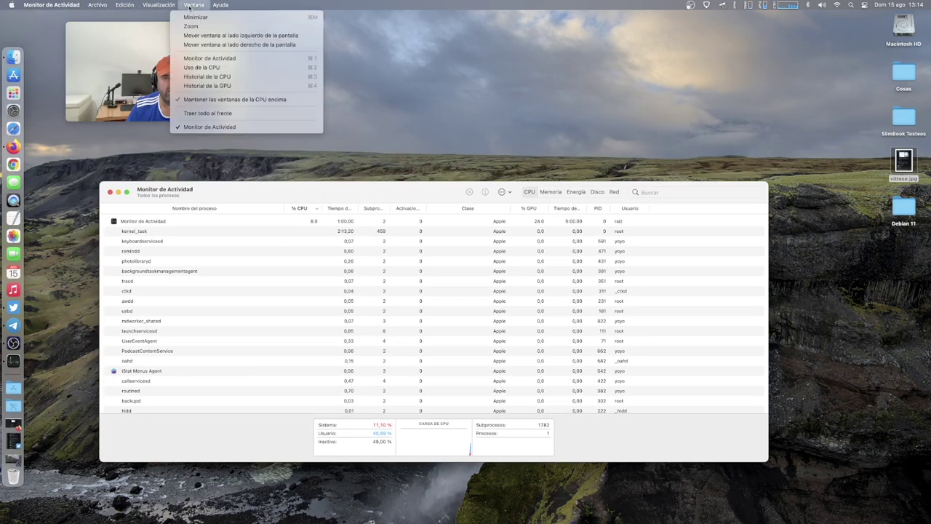
pyautogui.click(222, 67)
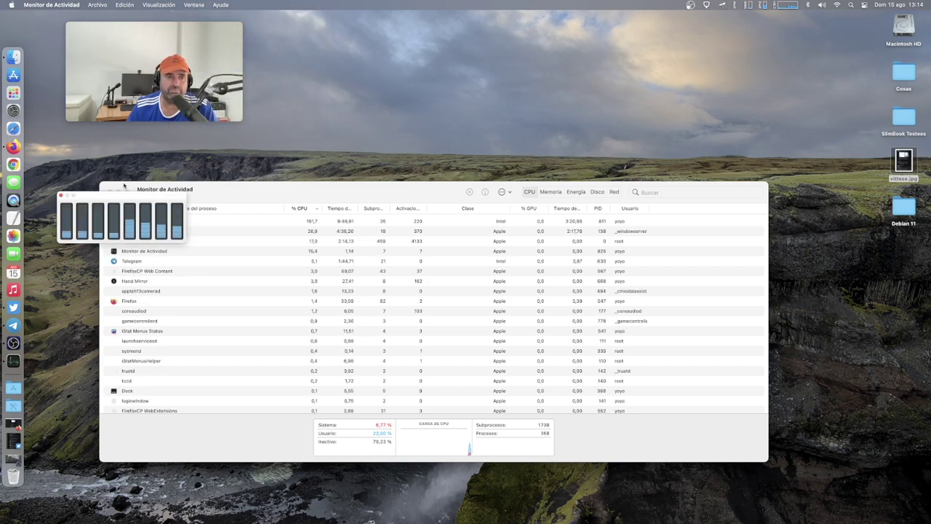
# Step: Minimize the main Monitor de Actividad window and place the floating CPU usage window beside the webcam overlay
pyautogui.click(119, 192)
pyautogui.moveTo(399, 107); pyautogui.dragTo(320, 45)
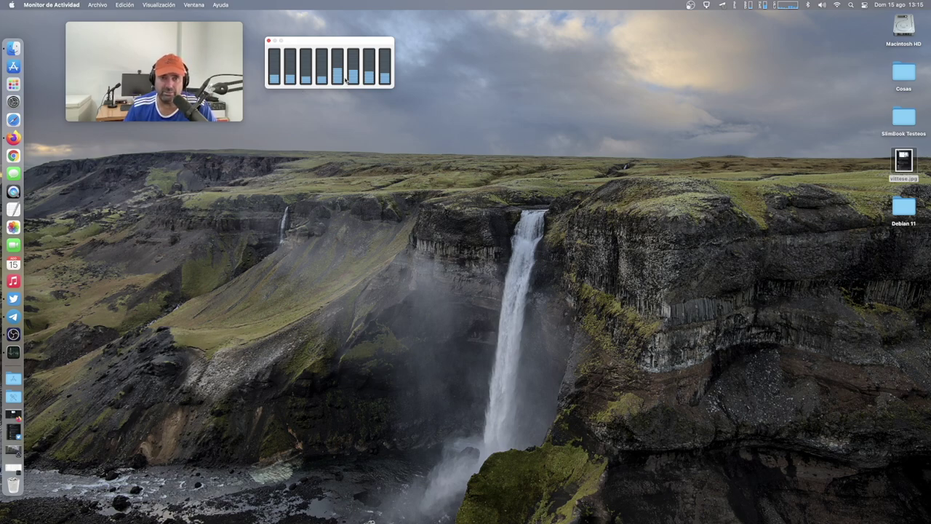
pyautogui.moveTo(327, 58); pyautogui.dragTo(314, 44)
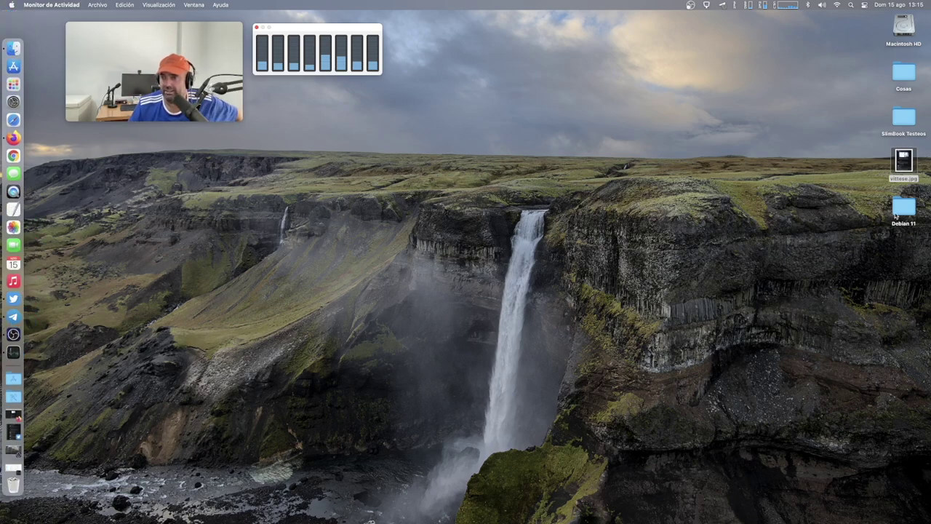
# Step: Open the SlimBook Testeos folder from the desktop and go into its Video a renderizar subfolder
pyautogui.click(909, 121)
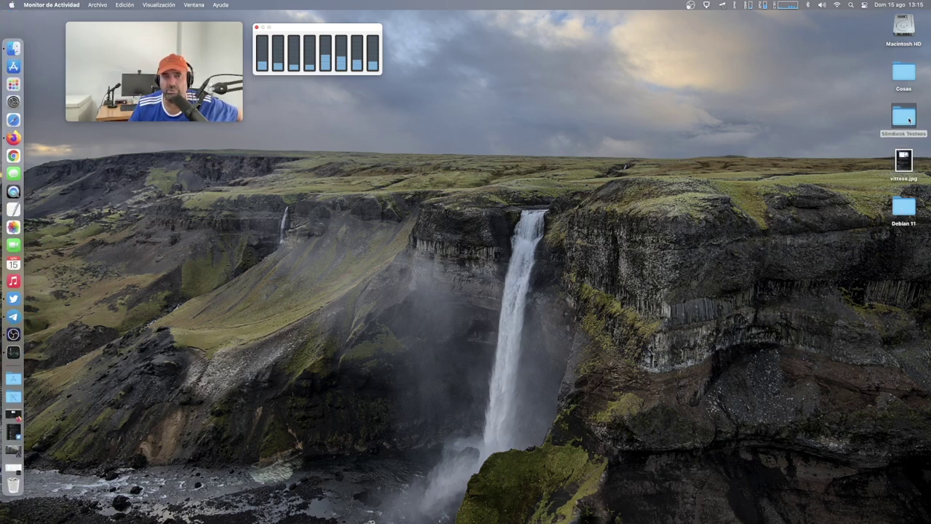
pyautogui.doubleClick(909, 121)
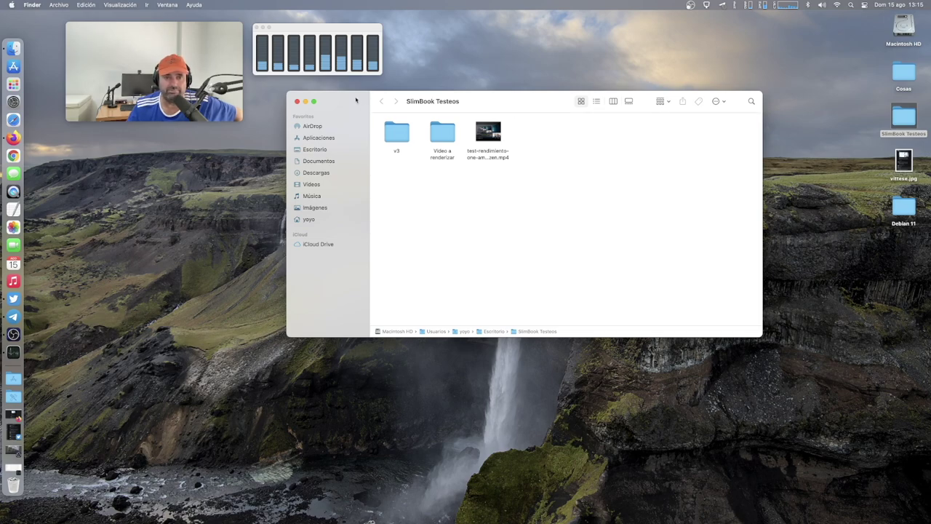
pyautogui.moveTo(356, 99); pyautogui.dragTo(311, 250)
pyautogui.click(397, 289)
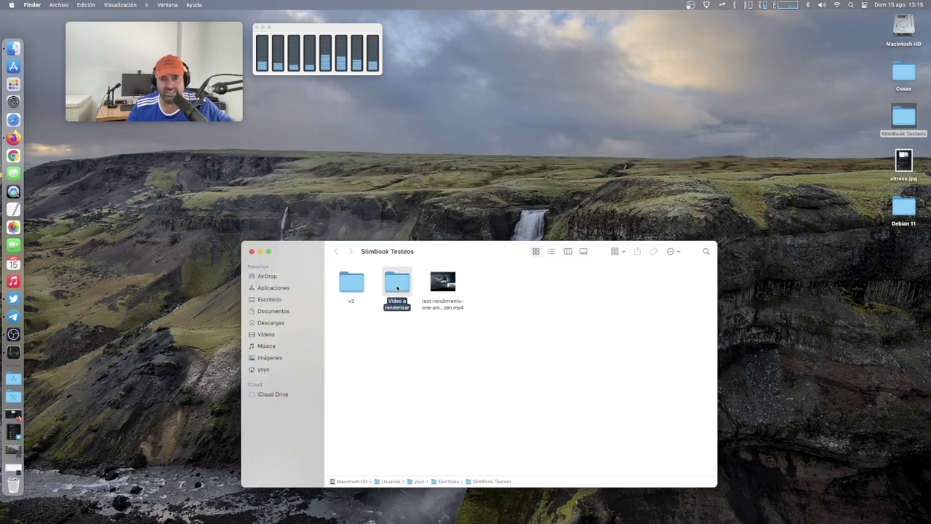
pyautogui.doubleClick(397, 289)
# Step: Examine the file information of eos6.mkv, including its size and type, and close the information window
pyautogui.click(359, 291)
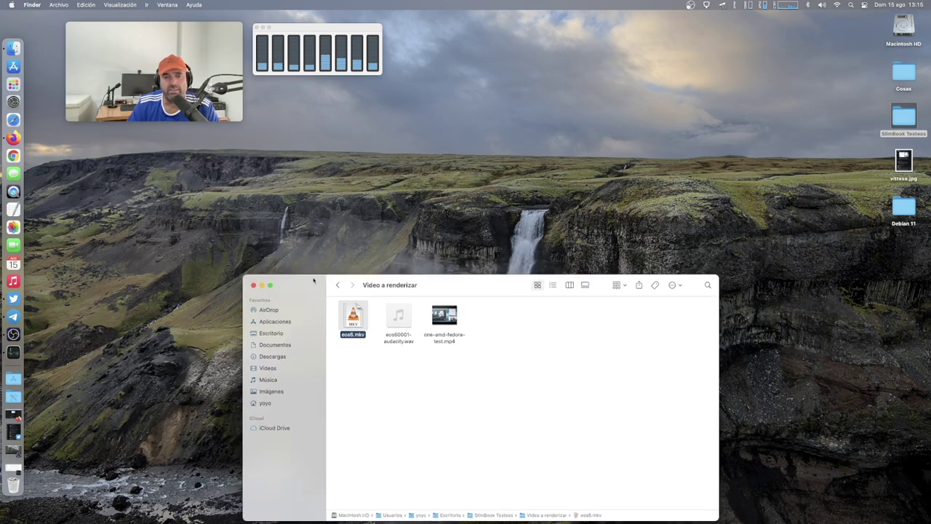
pyautogui.rightClick(355, 321)
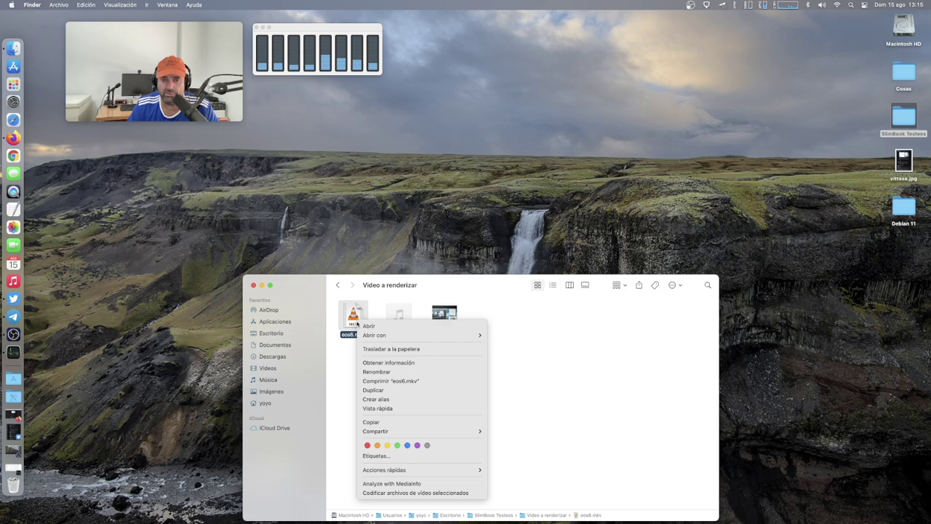
pyautogui.click(380, 362)
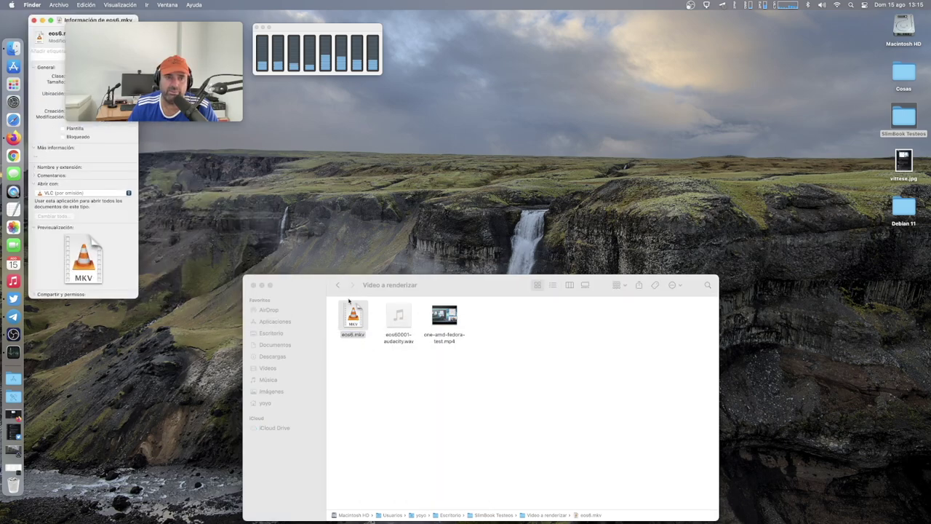
pyautogui.moveTo(67, 20); pyautogui.dragTo(504, 98)
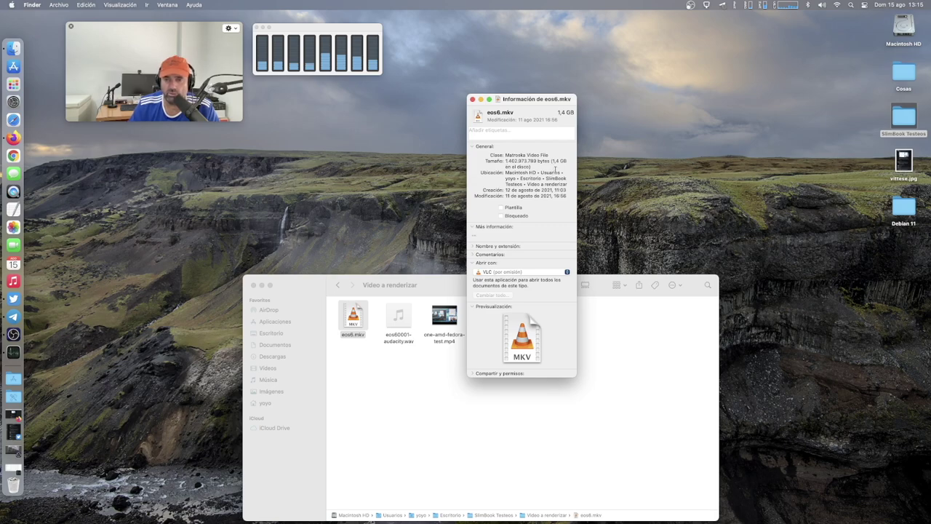
pyautogui.click(472, 99)
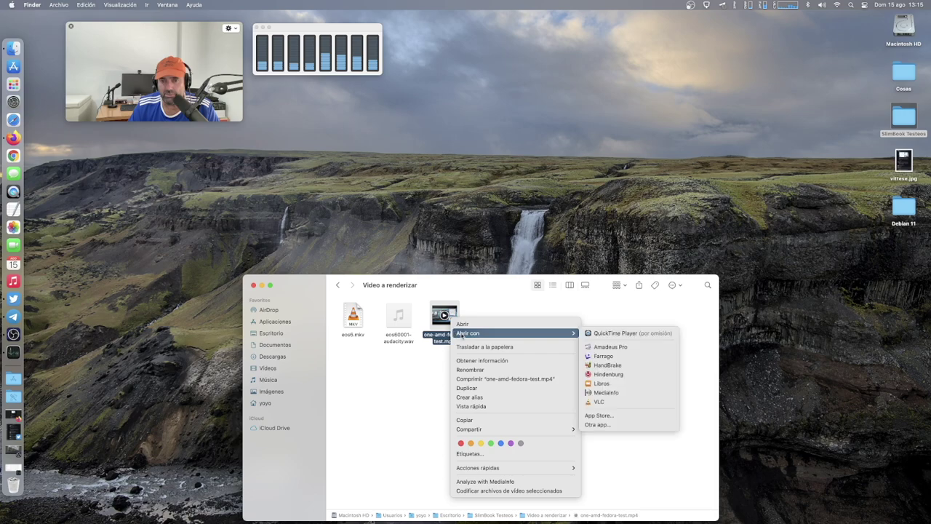
# Step: Examine the file information of one-amd-fedora-test.mp4, including its size, dimensions and duration, and close the information window
pyautogui.click(481, 360)
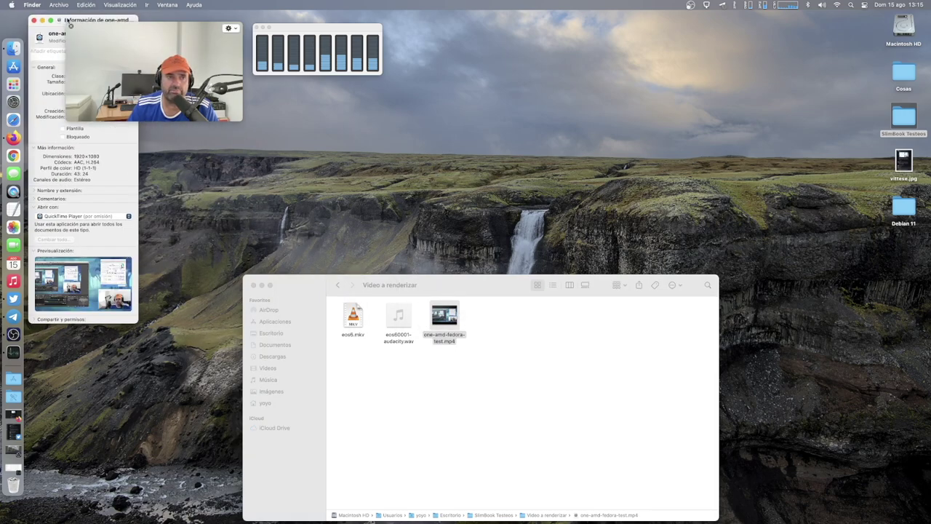
pyautogui.moveTo(65, 20); pyautogui.dragTo(539, 126)
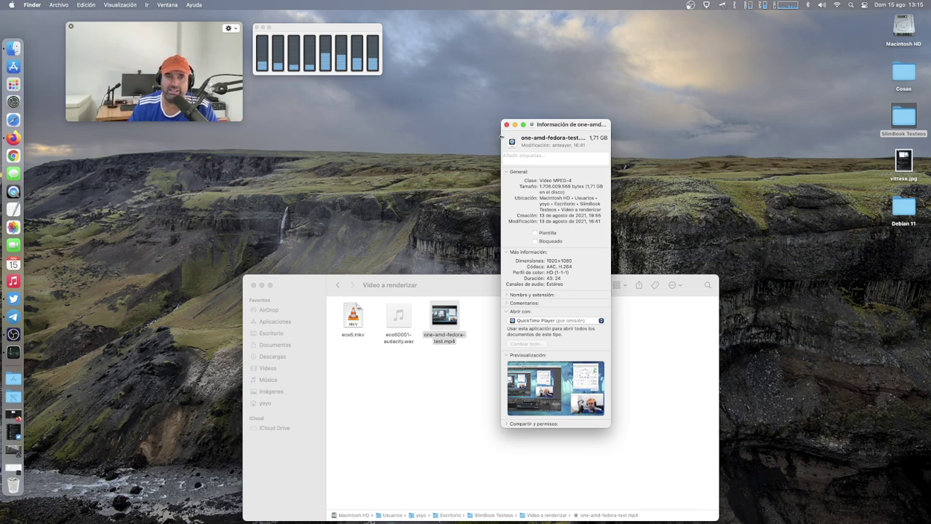
pyautogui.click(506, 124)
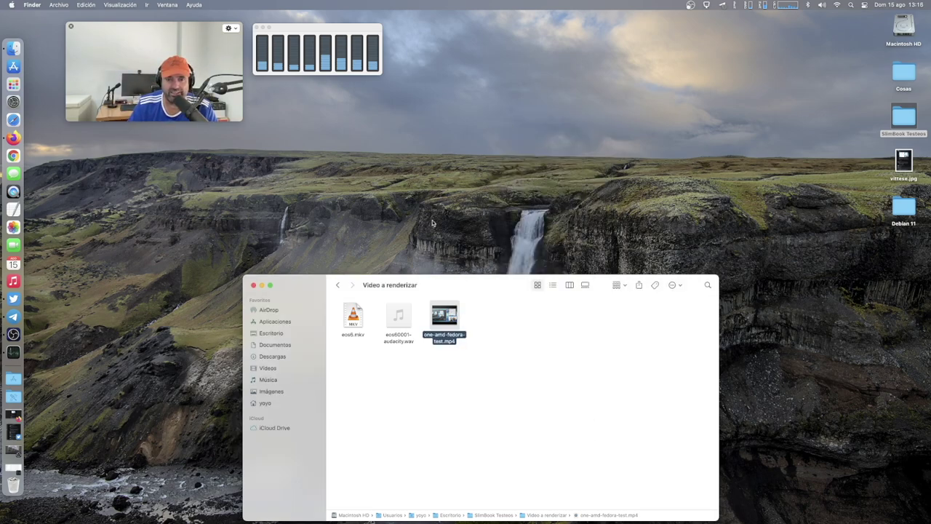
# Step: Select eos60001-audacity.wav, move the Video a renderizar window to the desktop's lower-right corner and launch iMovie
pyautogui.moveTo(464, 285); pyautogui.dragTo(559, 336)
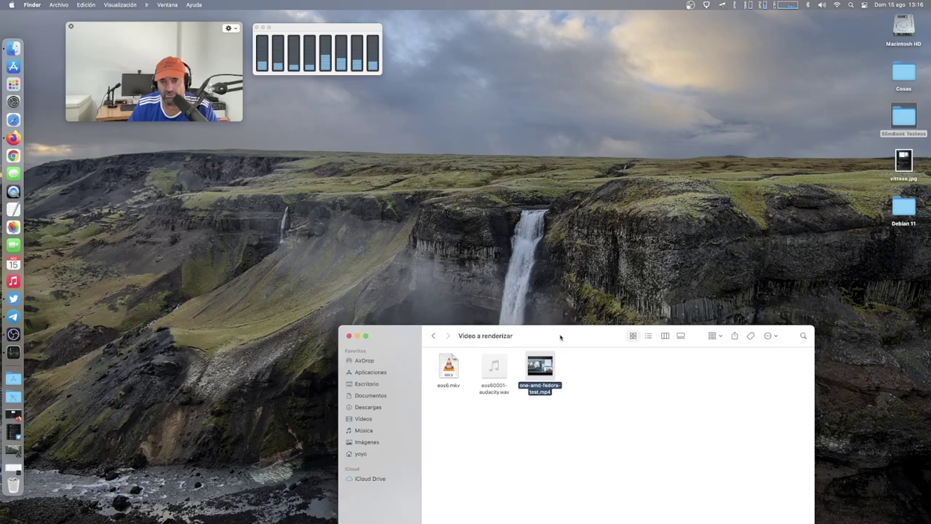
pyautogui.click(501, 376)
pyautogui.moveTo(568, 333); pyautogui.dragTo(681, 440)
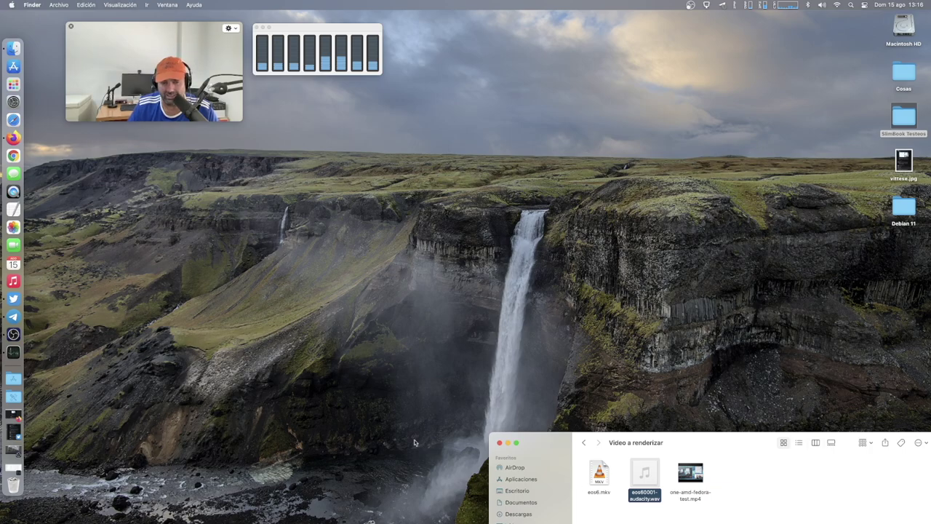
pyautogui.click(13, 377)
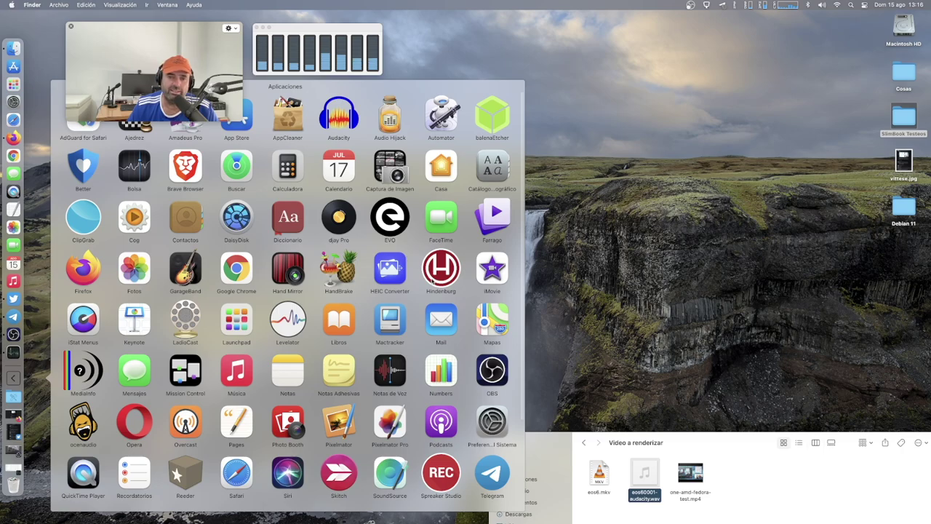
pyautogui.click(492, 267)
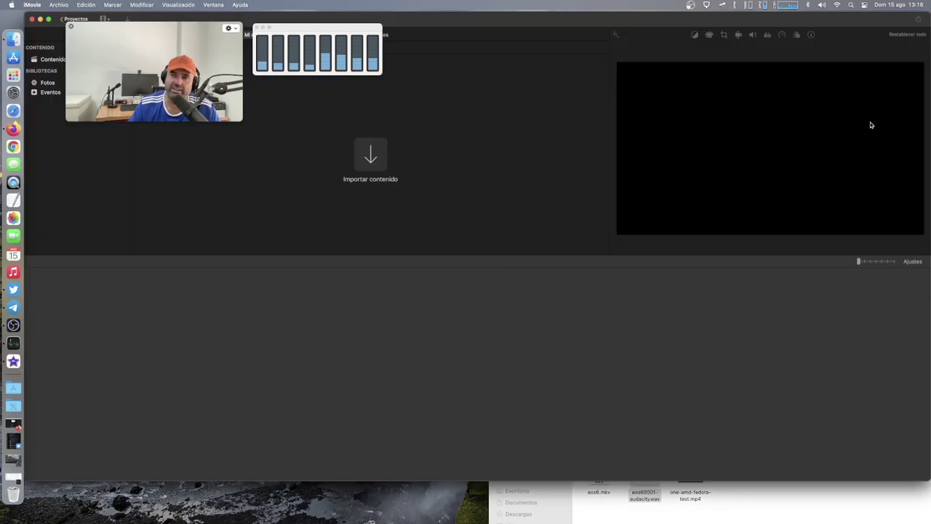
# Step: Move the CPU usage monitor and the camera window down over the empty timeline, clear of the project's media library
pyautogui.click(323, 61)
pyautogui.moveTo(306, 27); pyautogui.dragTo(336, 448)
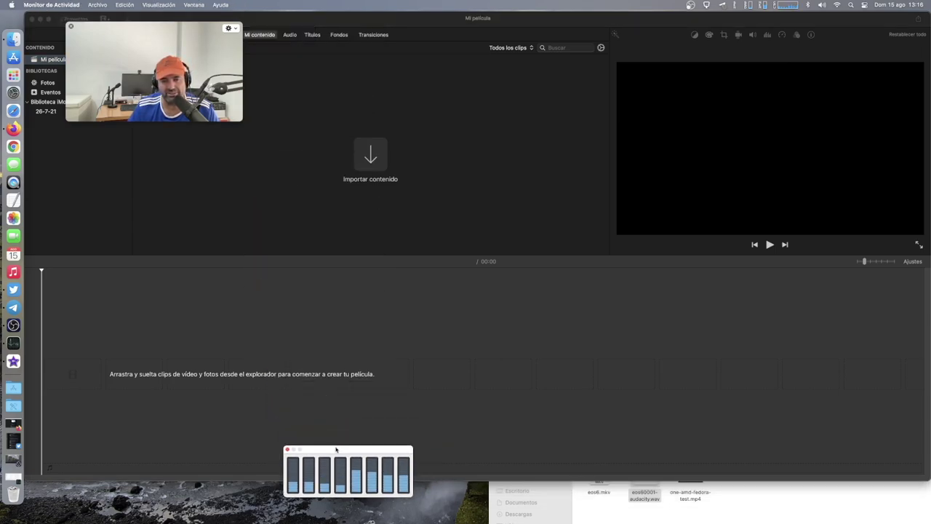
pyautogui.moveTo(128, 28); pyautogui.dragTo(141, 398)
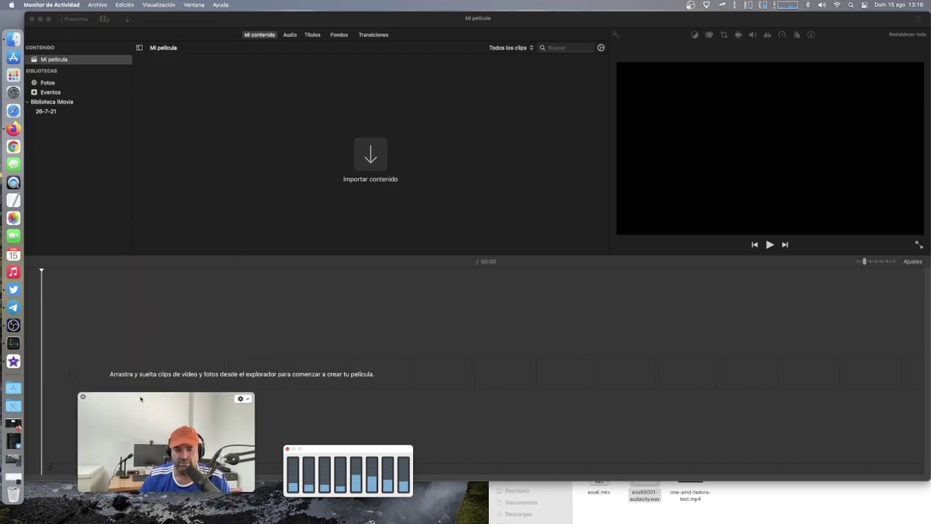
# Step: Import one-amd-fedora-test.mp4 and eos60001-audacity.wav from the Video a renderizar folder into the Mi película media library, and minimize the folder window
pyautogui.click(755, 515)
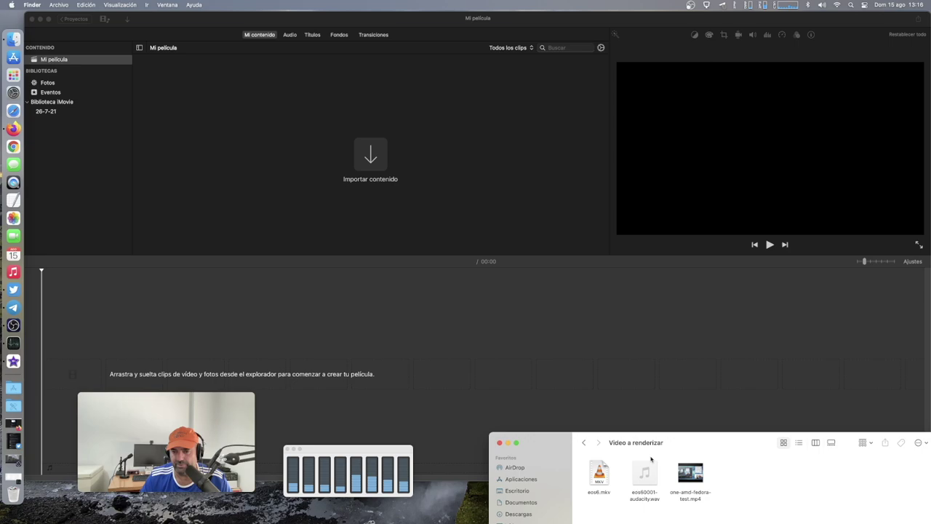
pyautogui.moveTo(694, 480); pyautogui.dragTo(376, 184)
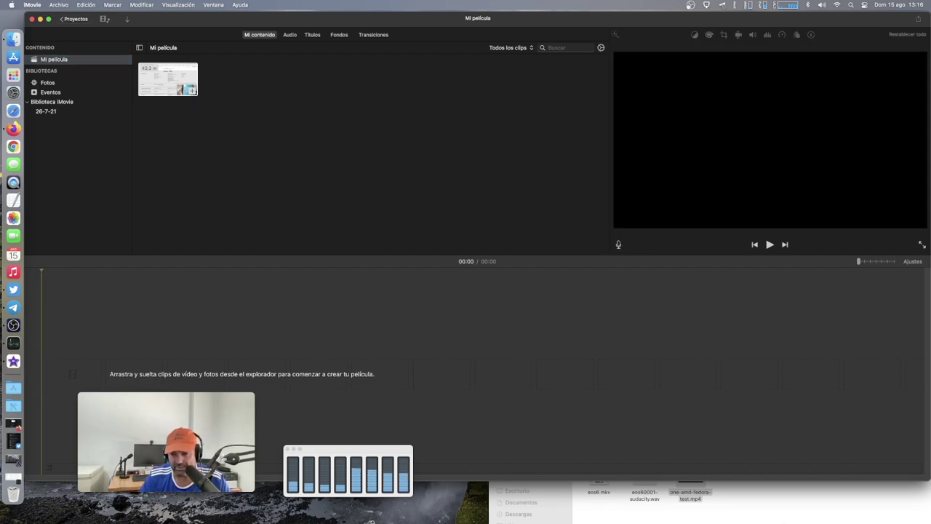
pyautogui.click(793, 510)
pyautogui.moveTo(645, 474); pyautogui.dragTo(391, 185)
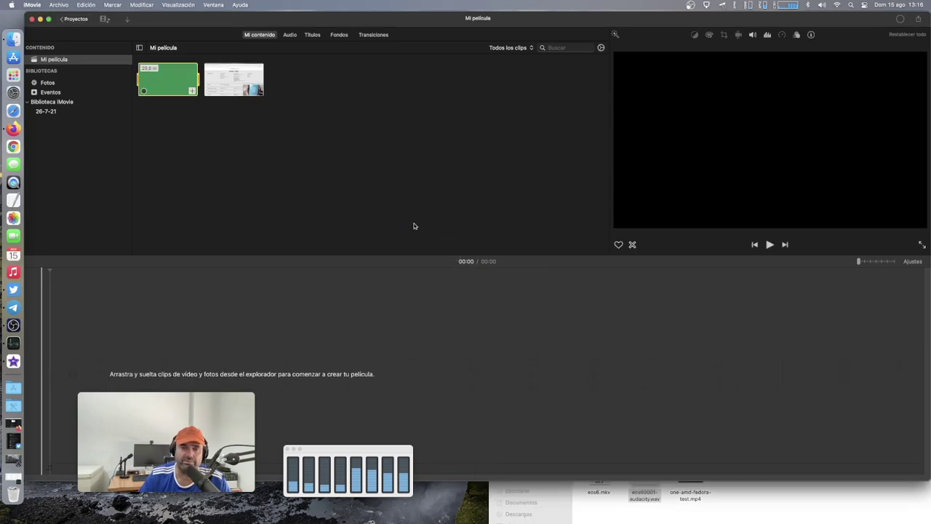
pyautogui.click(810, 511)
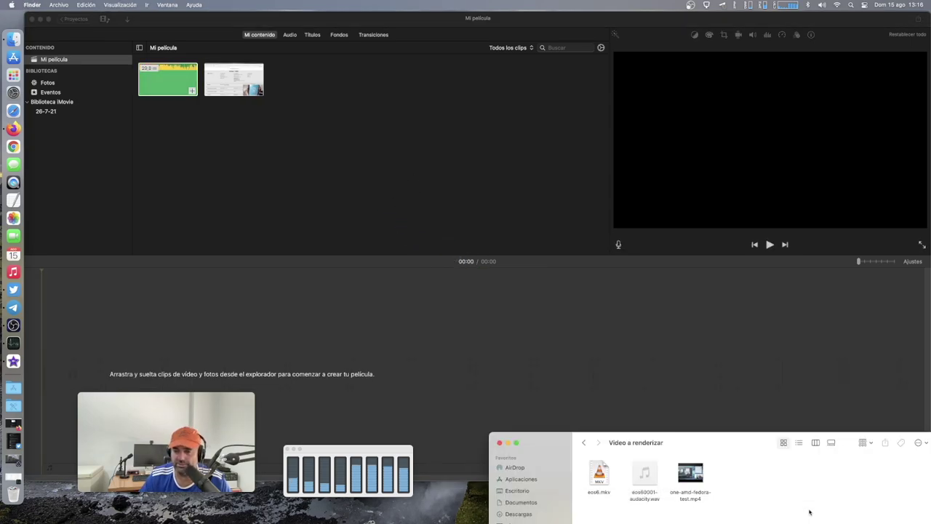
pyautogui.click(508, 442)
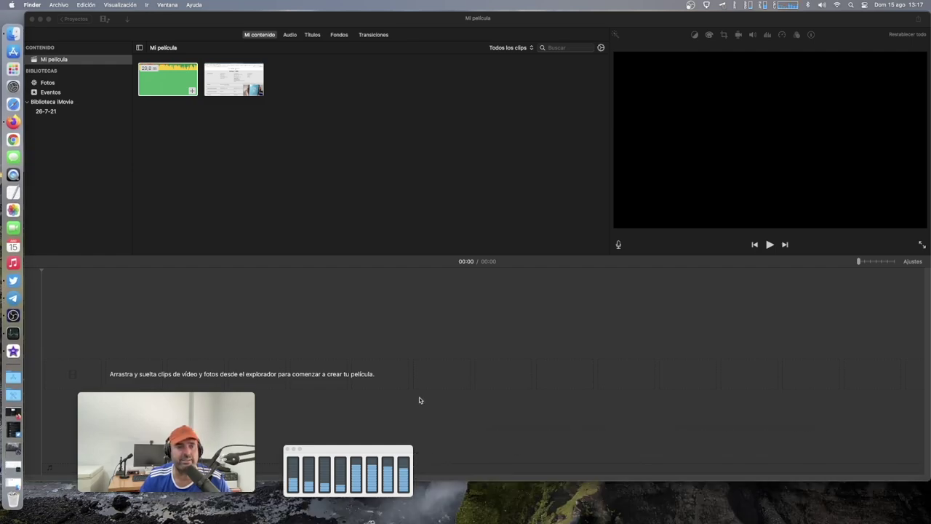
# Step: Move the camera window and CPU monitor off the timeline and place the video clip at the start of the timeline
pyautogui.moveTo(189, 408); pyautogui.dragTo(486, 126)
pyautogui.moveTo(358, 447); pyautogui.dragTo(287, 159)
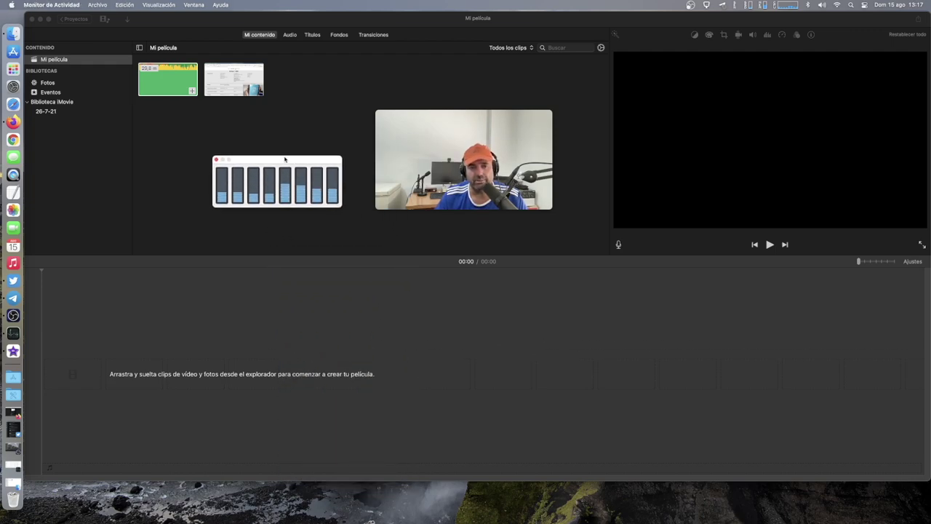
pyautogui.click(220, 88)
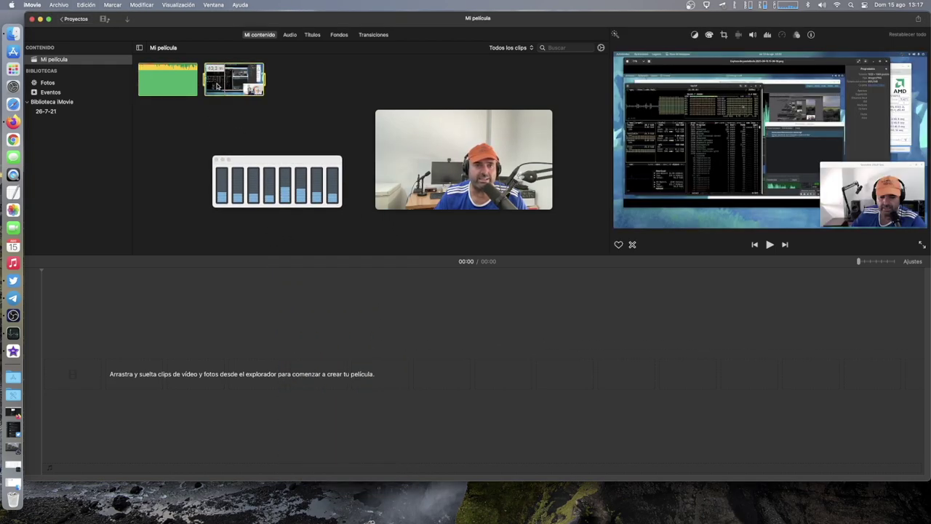
pyautogui.moveTo(221, 87); pyautogui.dragTo(54, 384)
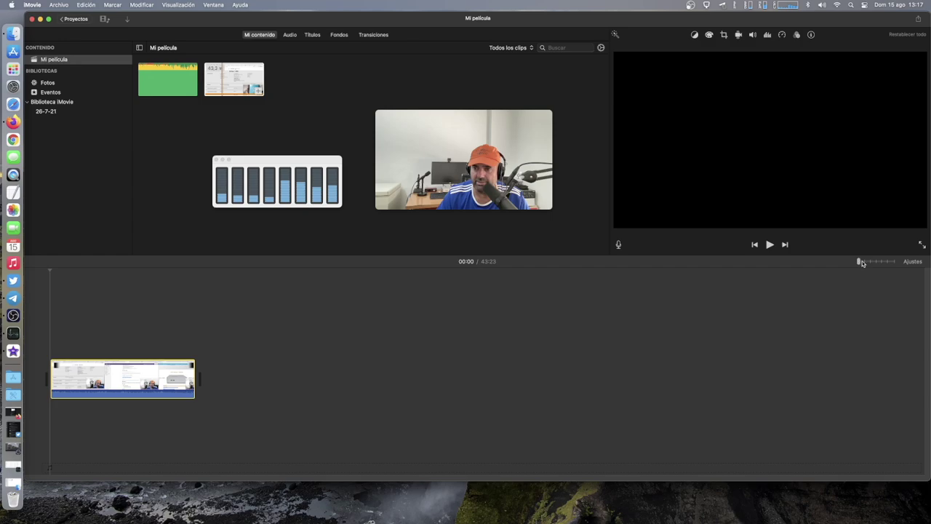
# Step: Enlarge the timeline clip view and briefly play the video from about 02:01
pyautogui.moveTo(860, 262); pyautogui.dragTo(864, 261)
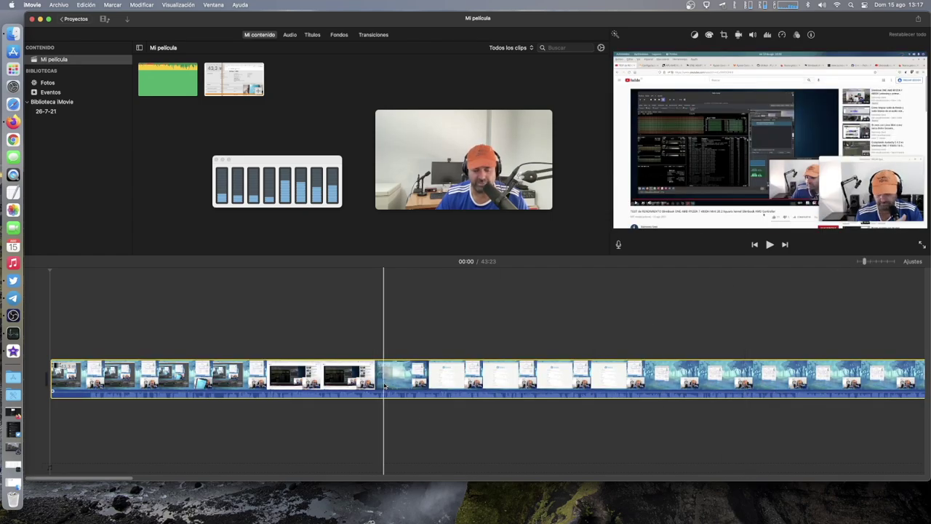
pyautogui.press('space')
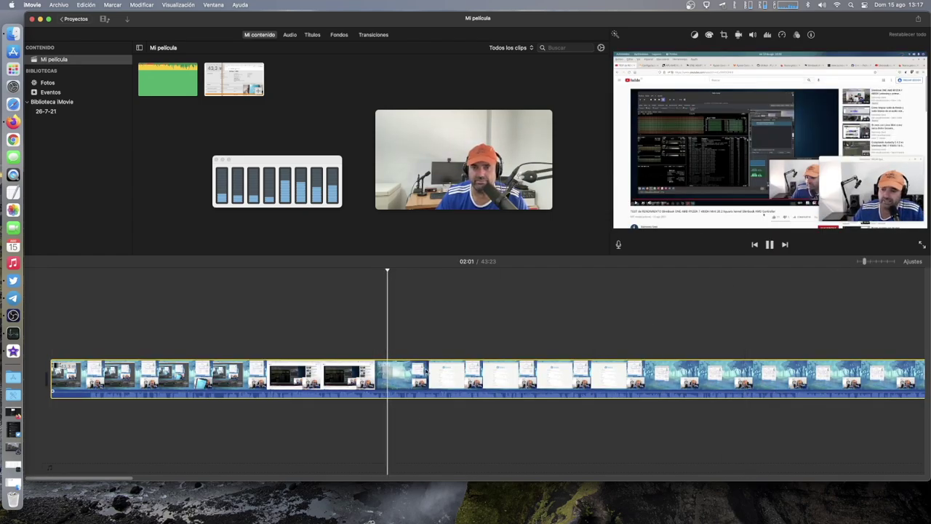
pyautogui.press('space')
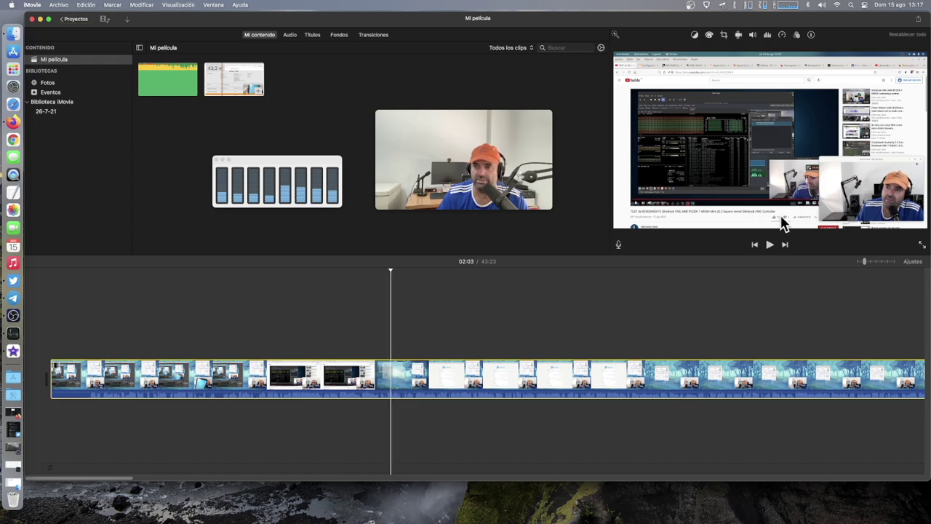
# Step: Place the eos60001-audacity audio clip below the video, aligned with the start of the timeline
pyautogui.moveTo(154, 85); pyautogui.dragTo(52, 418)
pyautogui.click(65, 420)
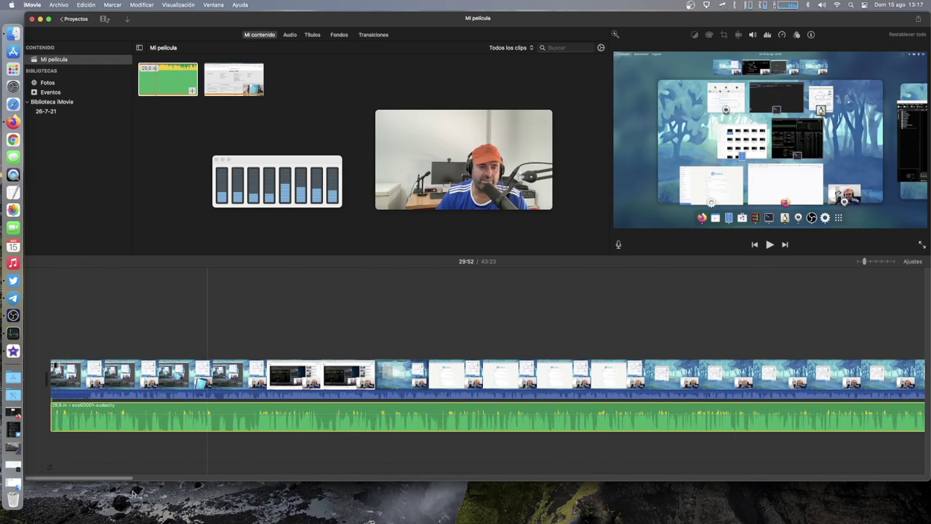
pyautogui.moveTo(121, 480); pyautogui.dragTo(120, 515)
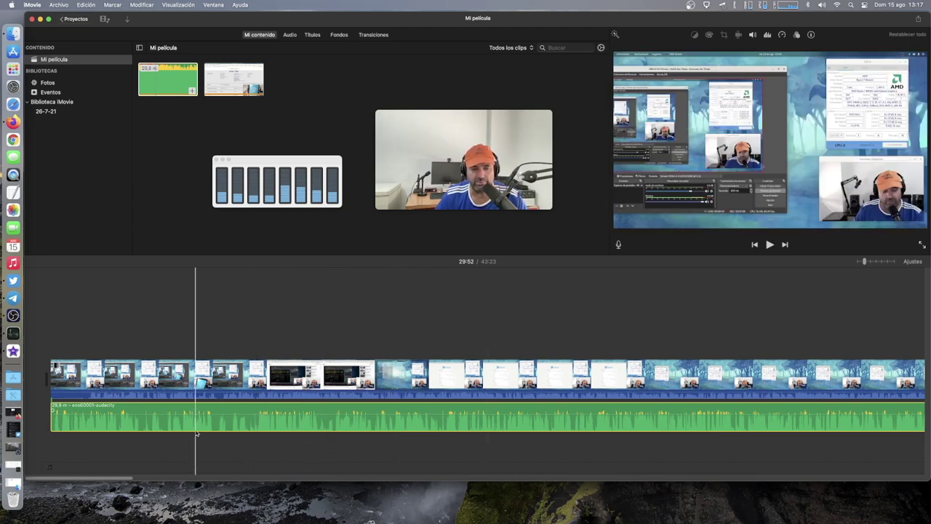
# Step: Add a second copy of the eos60001-audacity audio right after the first one ends, with the first copy in the upper audio row
pyautogui.moveTo(94, 480); pyautogui.dragTo(523, 485)
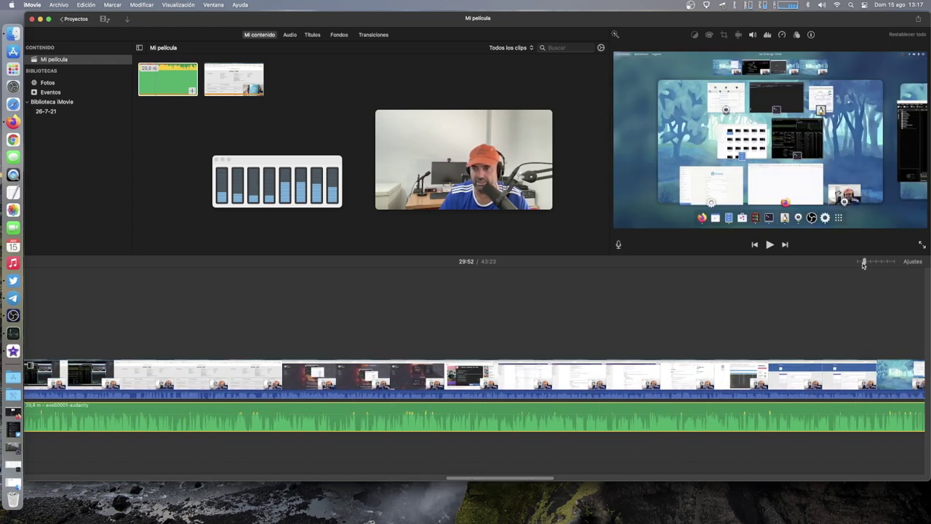
pyautogui.moveTo(862, 262); pyautogui.dragTo(858, 263)
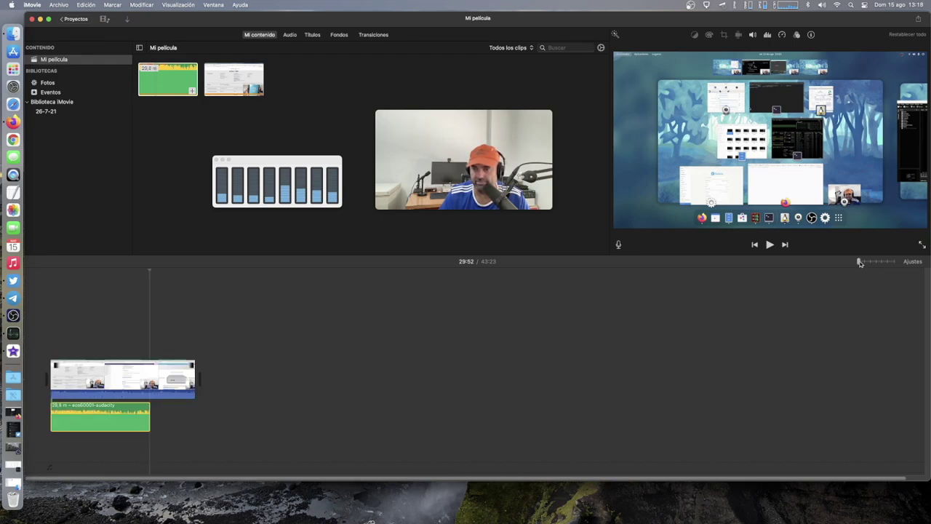
pyautogui.moveTo(859, 264); pyautogui.dragTo(862, 264)
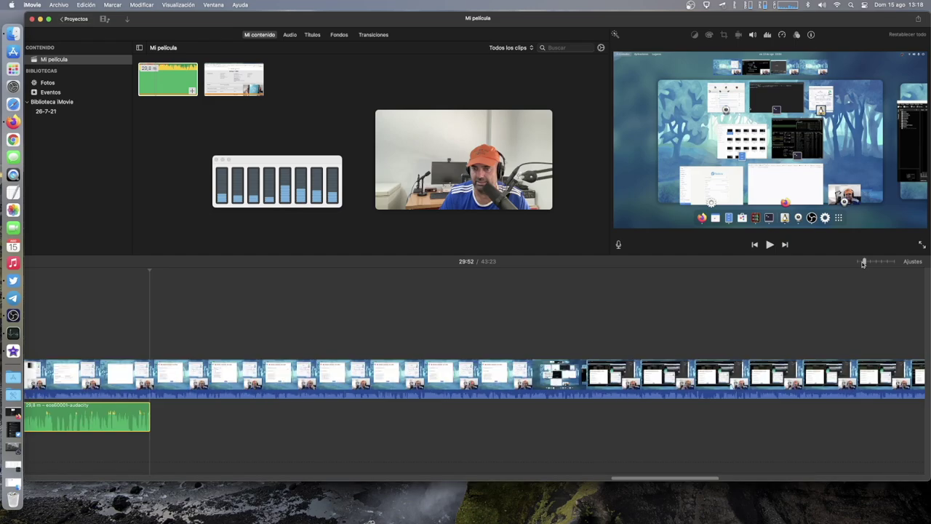
pyautogui.moveTo(170, 90); pyautogui.dragTo(171, 410)
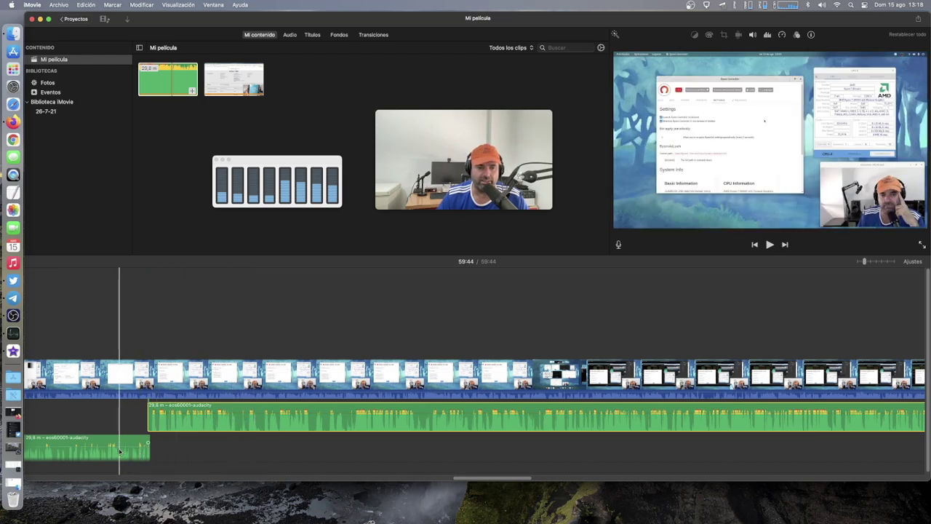
pyautogui.moveTo(120, 451); pyautogui.dragTo(120, 417)
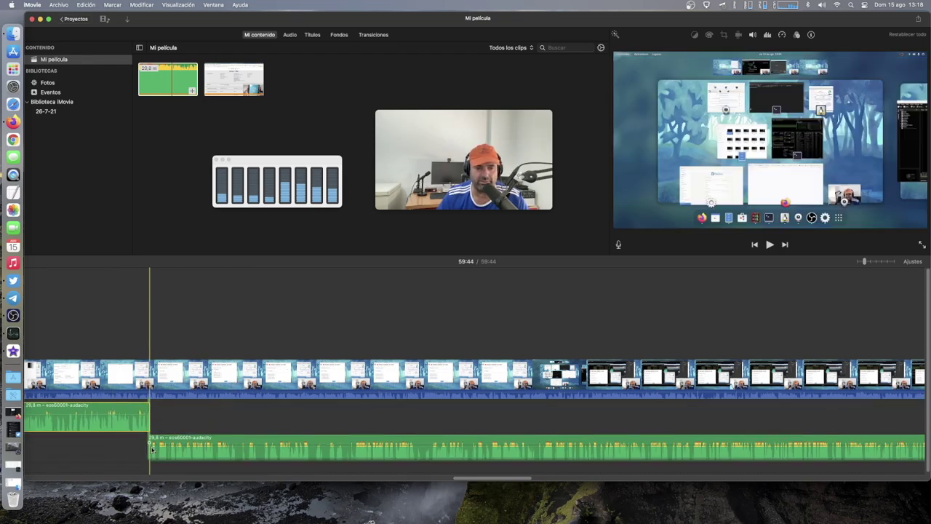
pyautogui.moveTo(174, 445)
pyautogui.mouseDown()
pyautogui.moveTo(181, 422)
pyautogui.moveTo(181, 444)
pyautogui.mouseUp()
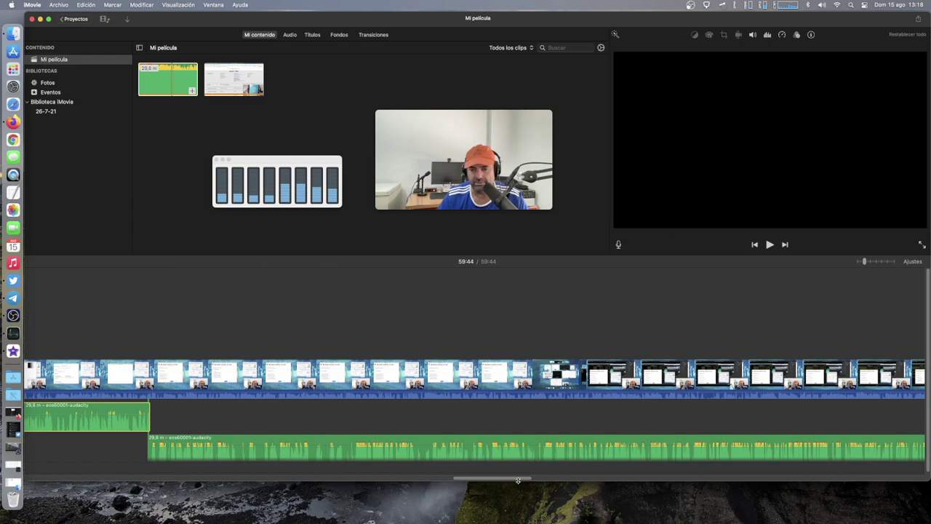
# Step: Select the second audio copy, which extends past the video, and shorten it from its end to about 25.7 minutes
pyautogui.hscroll(8, 515, 480)
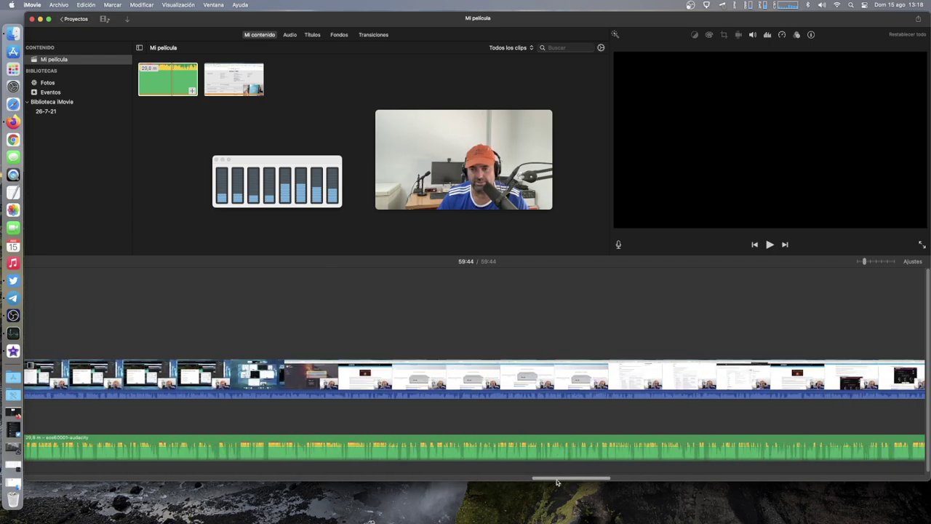
pyautogui.moveTo(598, 487); pyautogui.dragTo(812, 487)
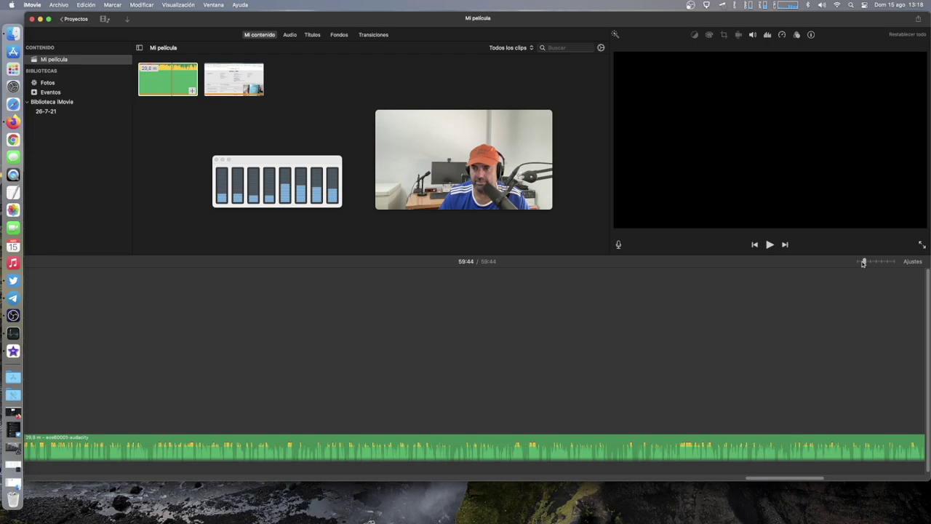
pyautogui.moveTo(862, 261); pyautogui.dragTo(858, 261)
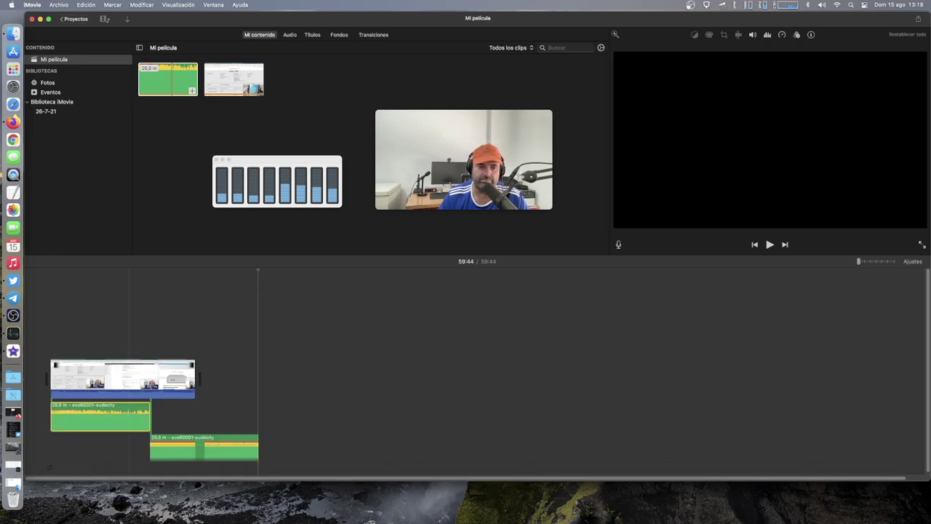
pyautogui.click(253, 452)
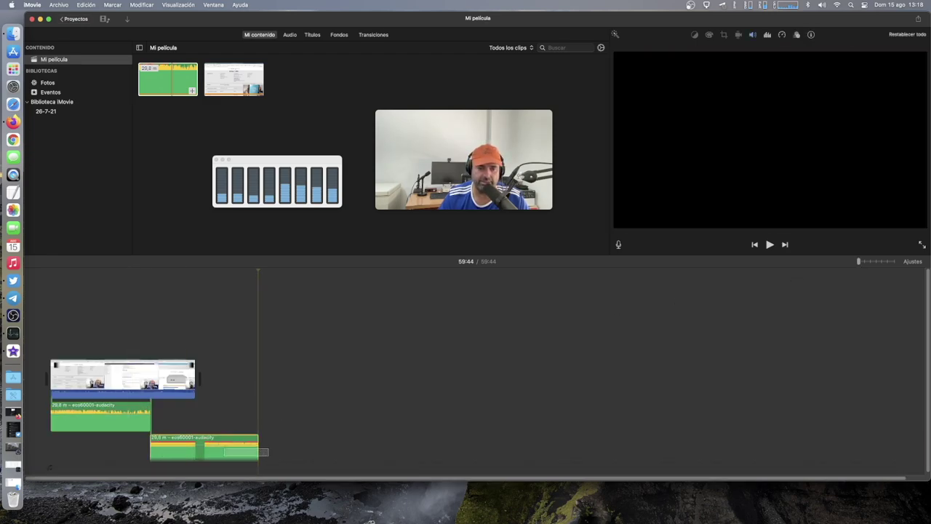
pyautogui.moveTo(859, 261); pyautogui.dragTo(864, 263)
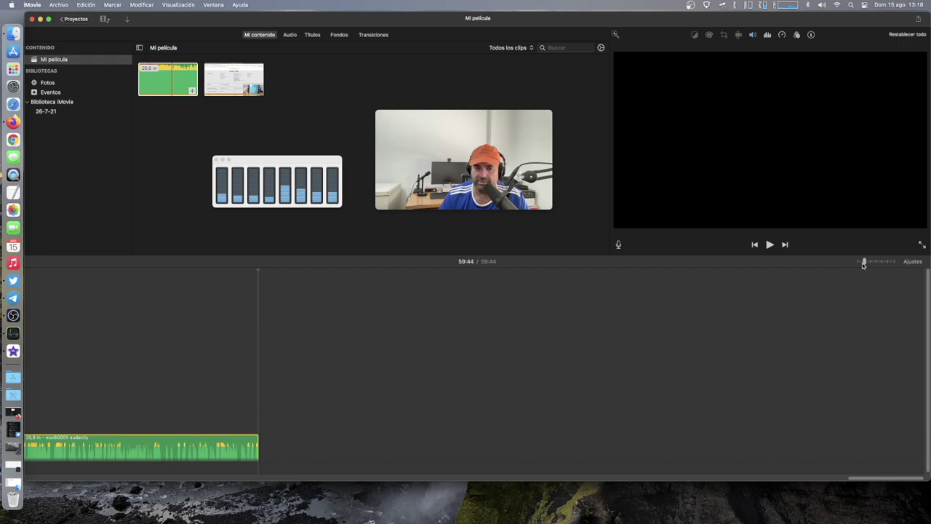
pyautogui.moveTo(855, 477); pyautogui.dragTo(810, 475)
pyautogui.moveTo(761, 449); pyautogui.dragTo(75, 450)
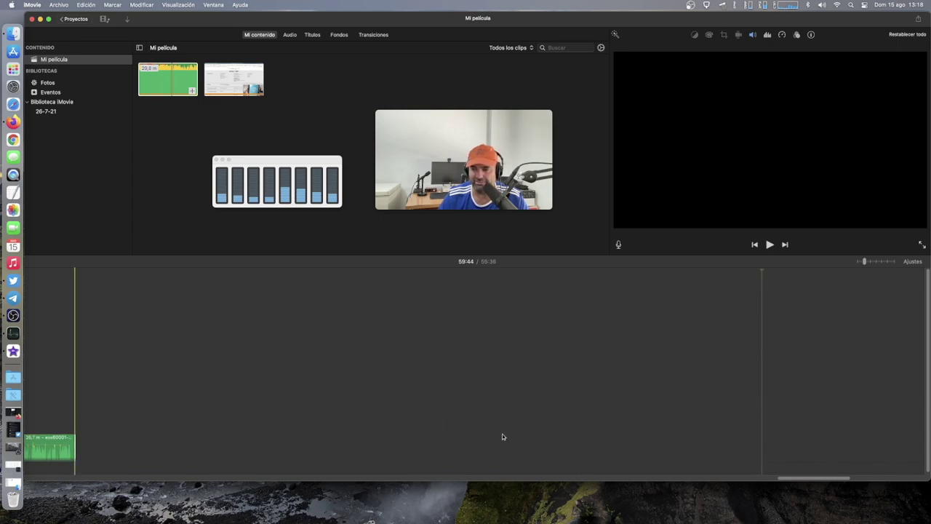
# Step: Shorten the second audio copy further from its end to about 16.6 minutes
pyautogui.moveTo(776, 479); pyautogui.dragTo(724, 477)
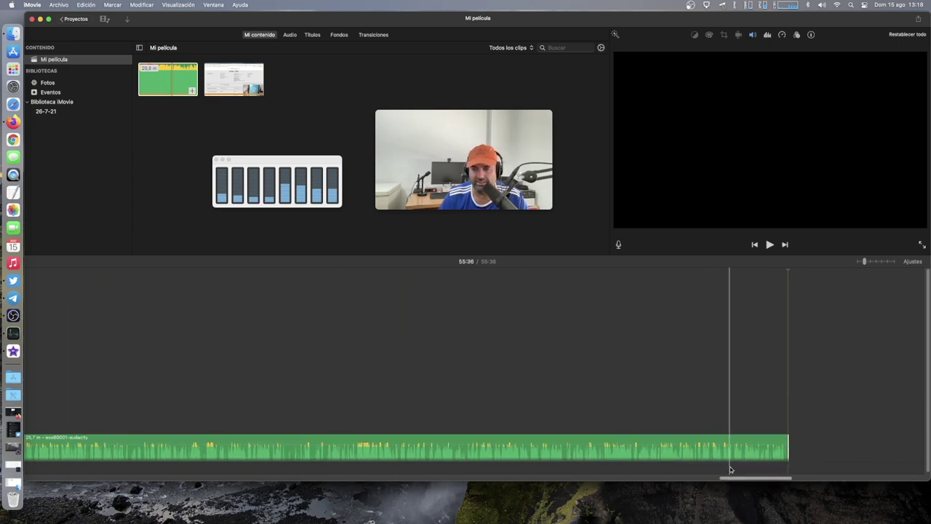
pyautogui.moveTo(788, 451); pyautogui.dragTo(112, 451)
pyautogui.hscroll(-10, 742, 478)
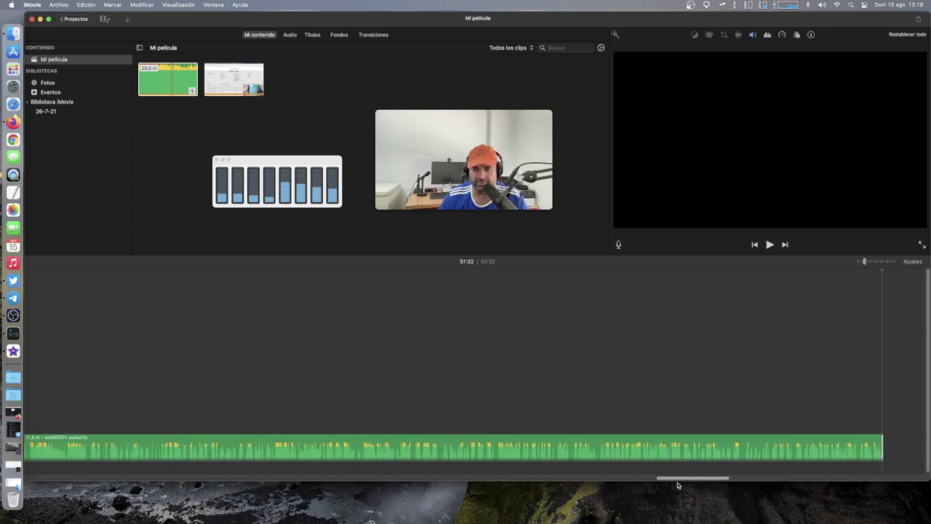
pyautogui.moveTo(883, 440); pyautogui.dragTo(54, 431)
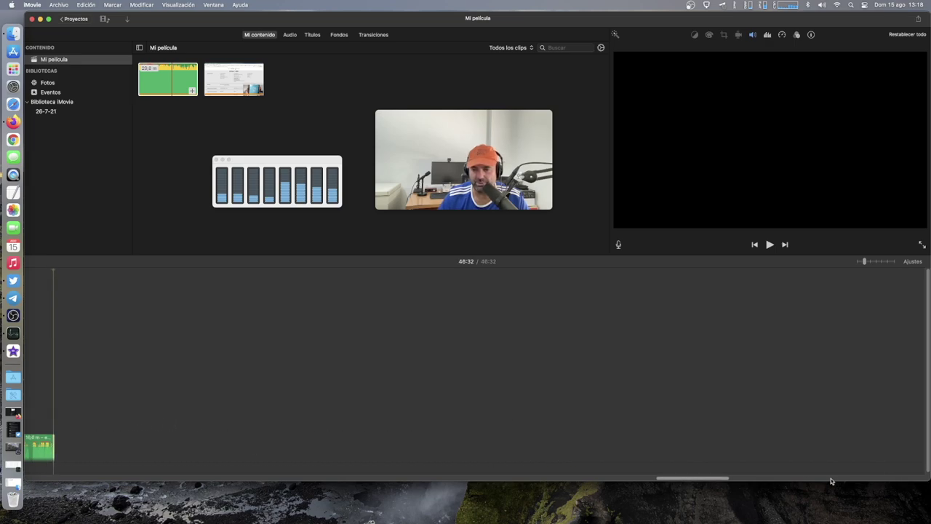
# Step: Trim the end of the second audio copy flush with the end of the video at 43:23, and return to the timeline's start
pyautogui.moveTo(701, 479); pyautogui.dragTo(633, 479)
pyautogui.moveTo(879, 451); pyautogui.dragTo(354, 442)
pyautogui.moveTo(355, 442); pyautogui.dragTo(357, 449)
pyautogui.moveTo(640, 480); pyautogui.dragTo(595, 481)
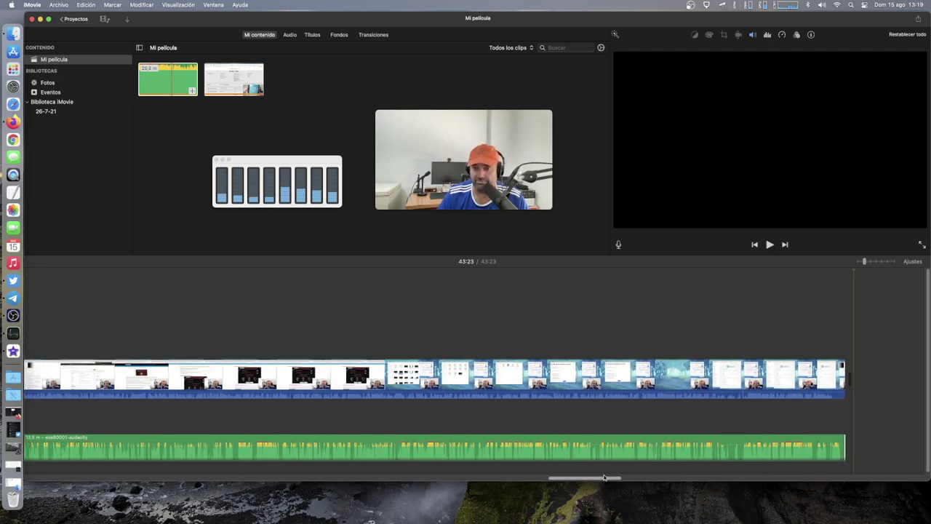
pyautogui.moveTo(601, 479); pyautogui.dragTo(63, 466)
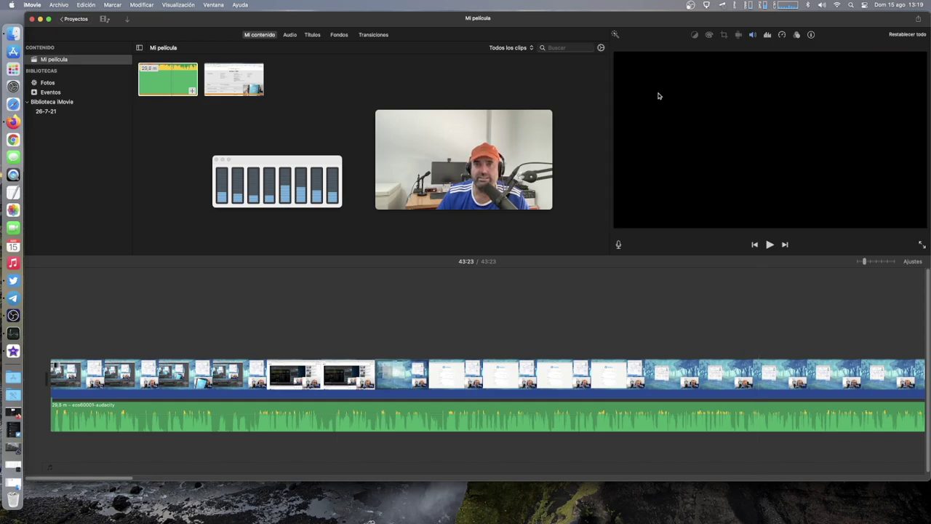
# Step: Resize and reposition the project window on the desktop and open the settings for exporting the movie as a file
pyautogui.moveTo(927, 486); pyautogui.dragTo(913, 491)
pyautogui.moveTo(448, 18); pyautogui.dragTo(456, 29)
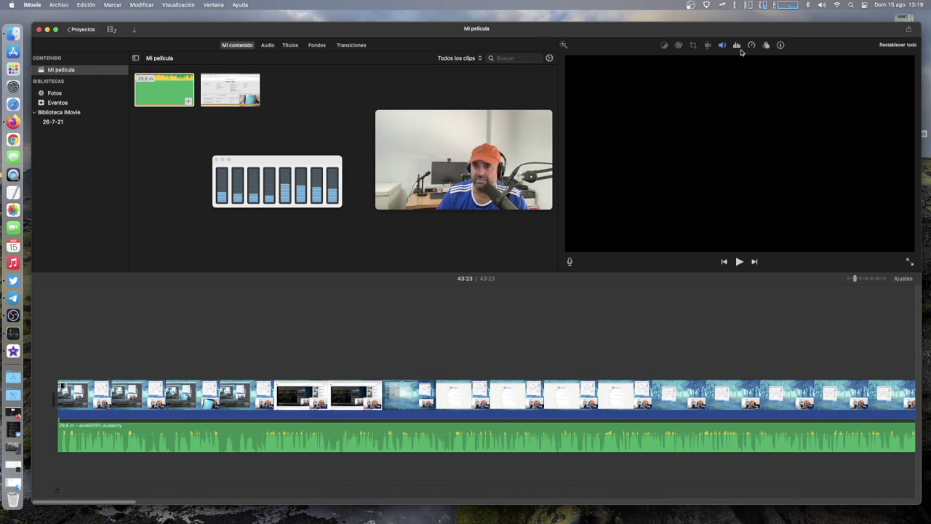
pyautogui.click(909, 29)
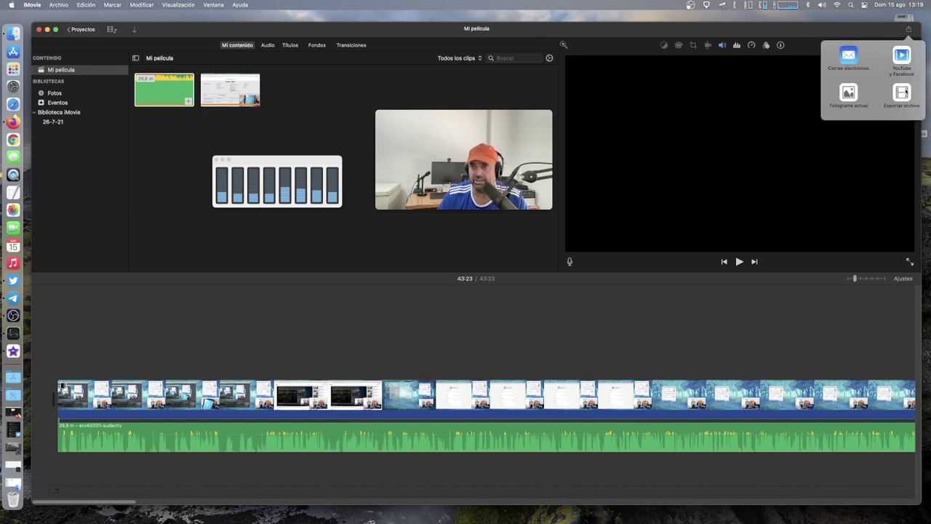
pyautogui.click(901, 95)
# Step: Move the camera preview and the export dialog clear of each other and set the export description to "test m1"
pyautogui.moveTo(474, 118); pyautogui.dragTo(159, 252)
pyautogui.moveTo(428, 99); pyautogui.dragTo(494, 110)
pyautogui.click(669, 143)
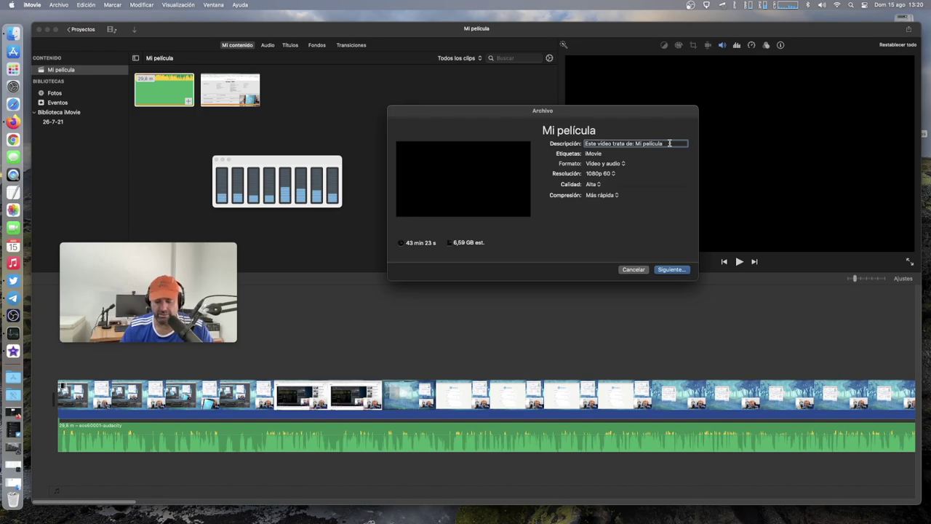
pyautogui.press('BackSpace')
pyautogui.press('BackSpace')
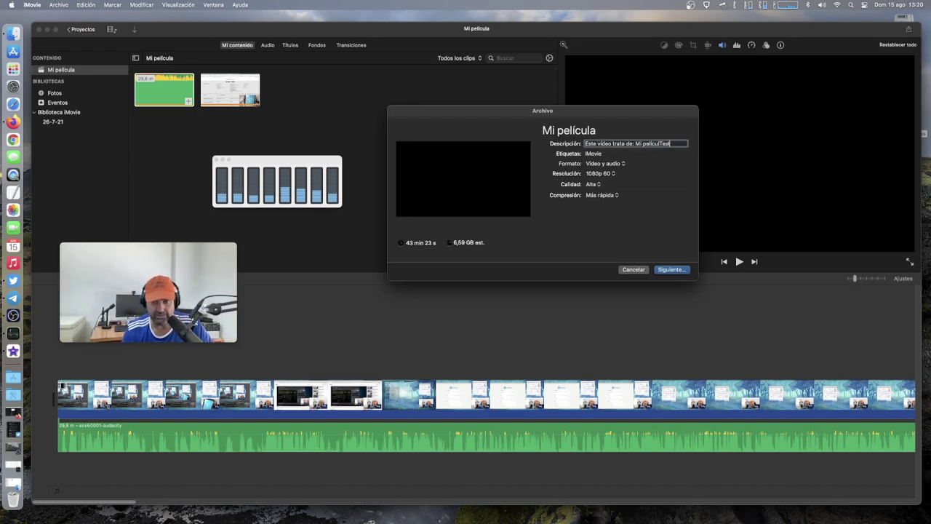
pyautogui.press('BackSpace')
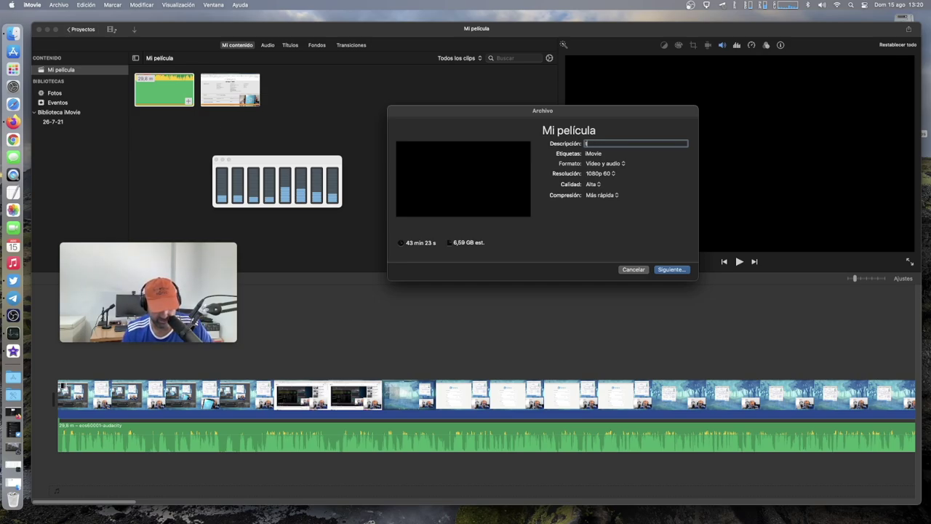
pyautogui.write('test m1')
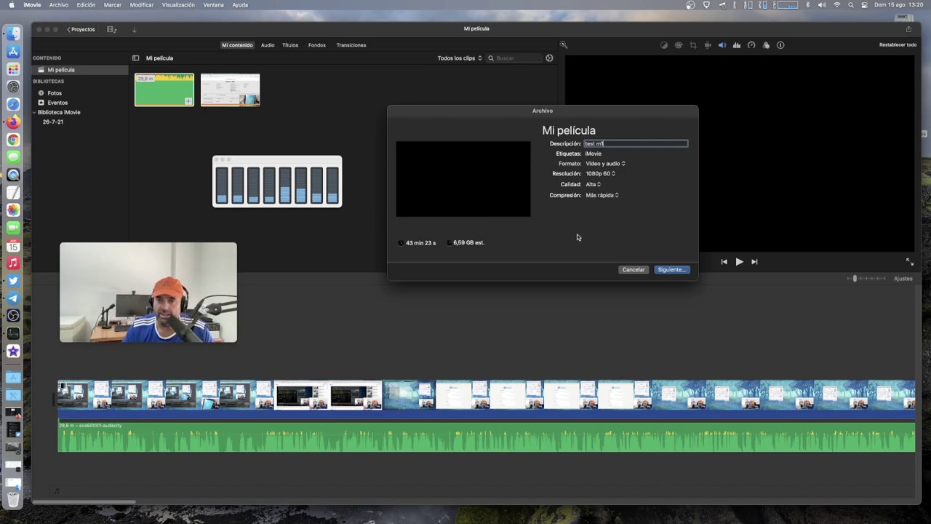
# Step: Review the export's quality, compression and resolution options, keeping Alta, Más rápida and 1080p 60
pyautogui.click(594, 186)
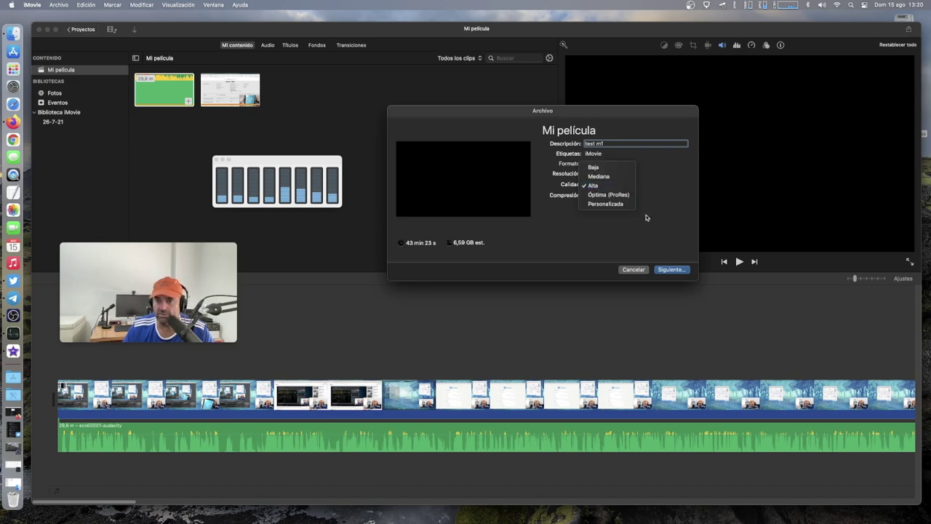
pyautogui.click(651, 214)
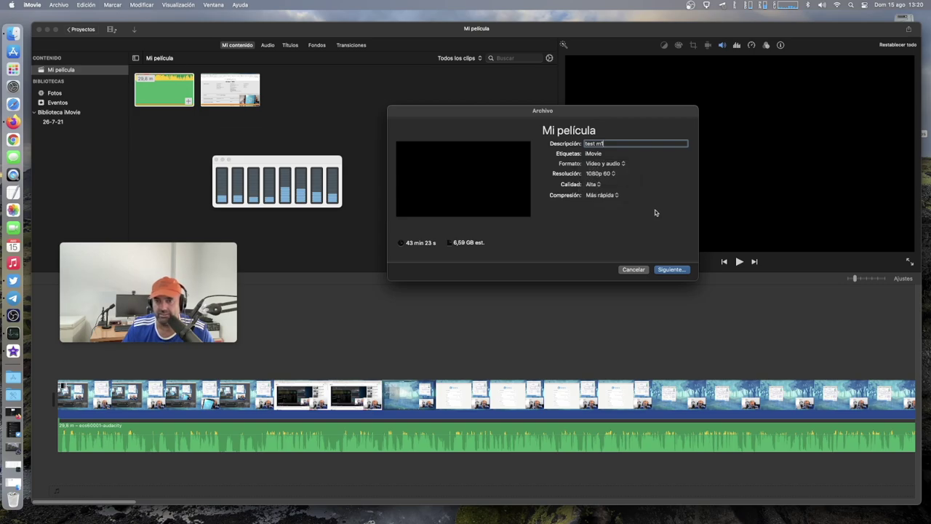
pyautogui.click(610, 196)
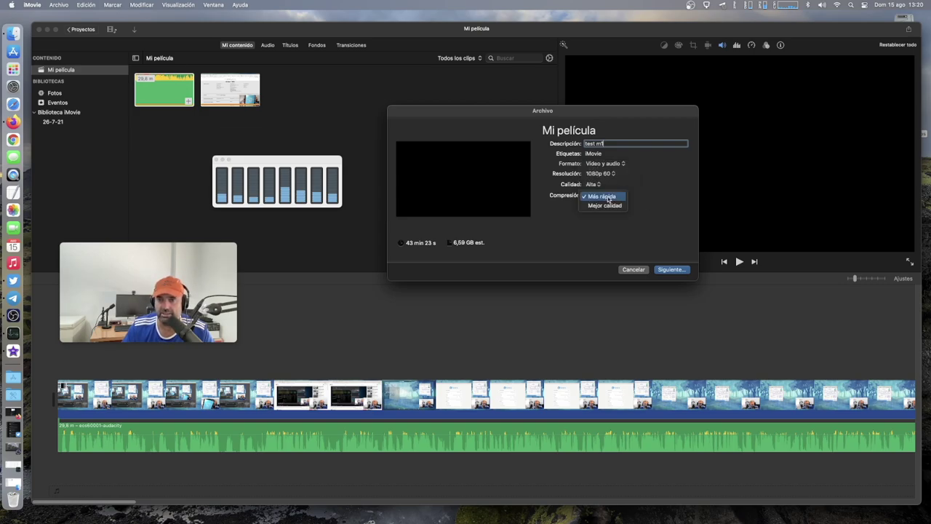
pyautogui.click(646, 215)
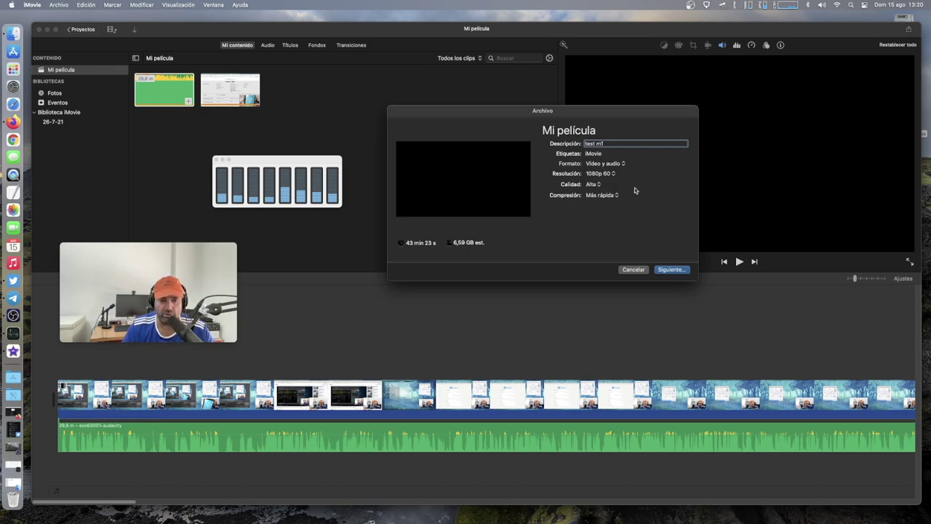
pyautogui.click(597, 178)
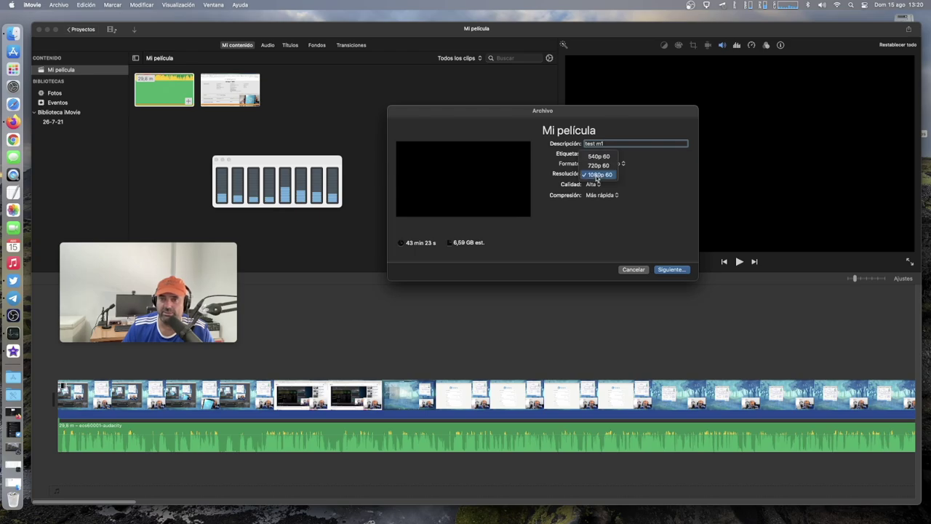
pyautogui.click(645, 196)
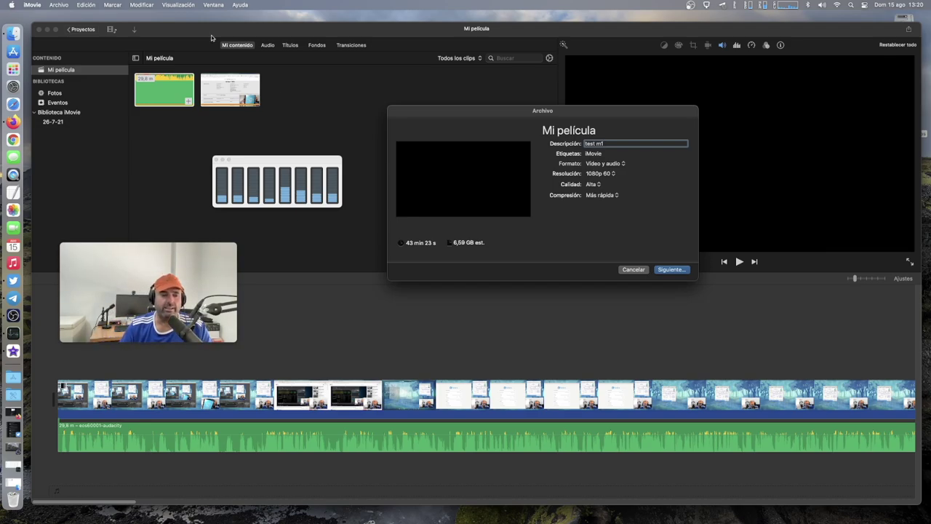
pyautogui.click(850, 6)
pyautogui.write('cr')
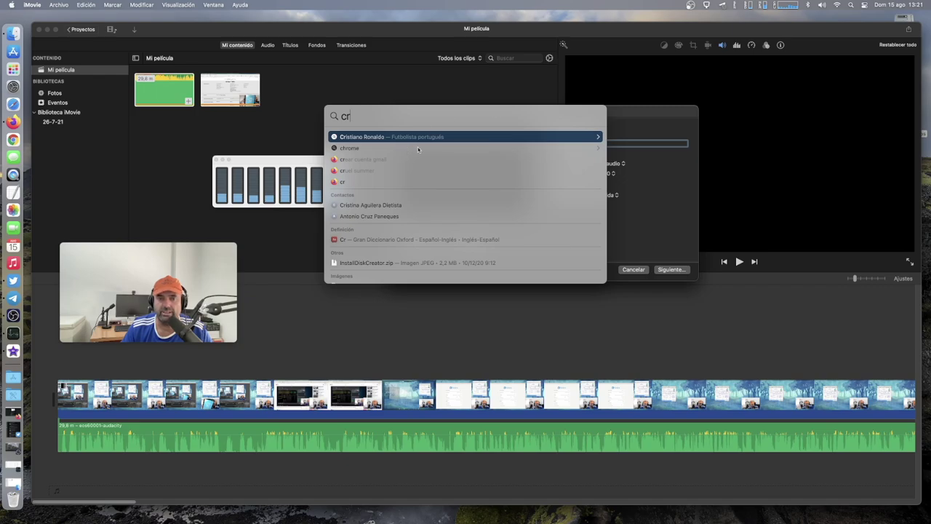
pyautogui.click(648, 87)
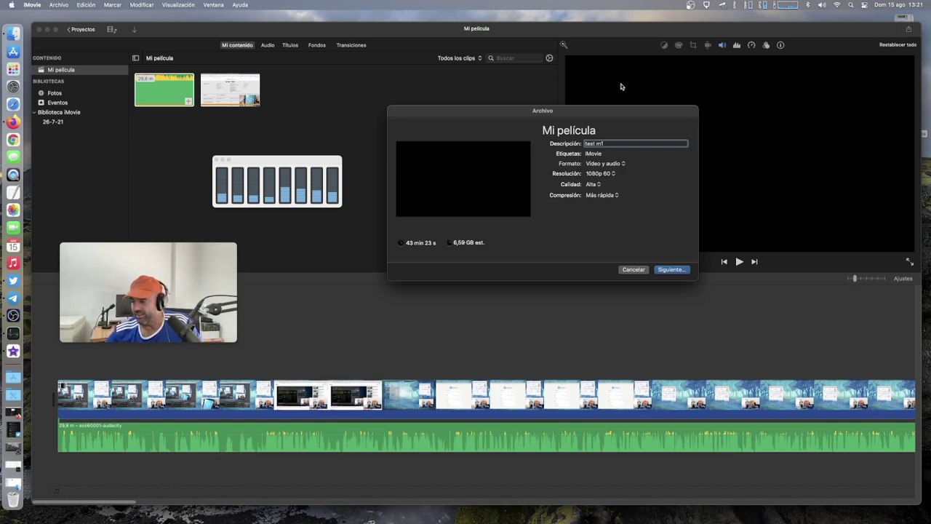
pyautogui.press('Right')
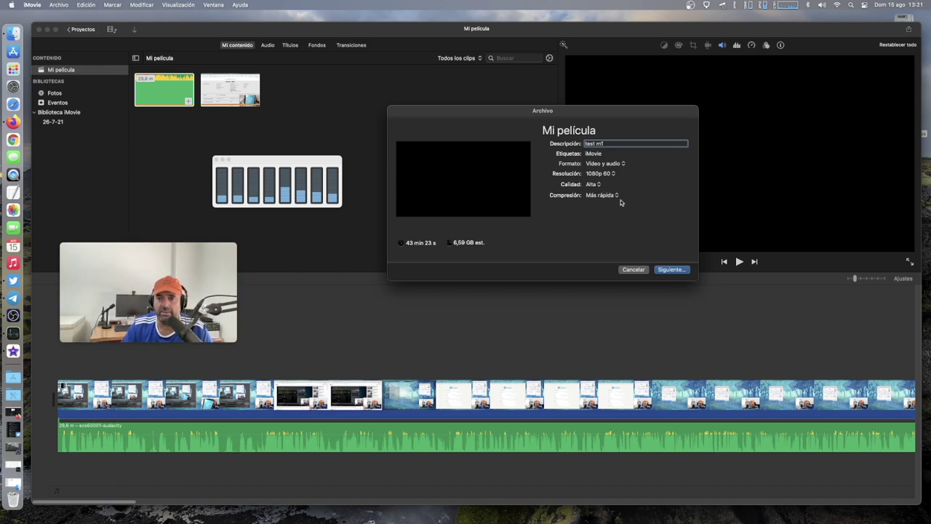
# Step: Continue with the export and save the movie as "Test M1" in the Escritorio folder to start rendering
pyautogui.click(670, 269)
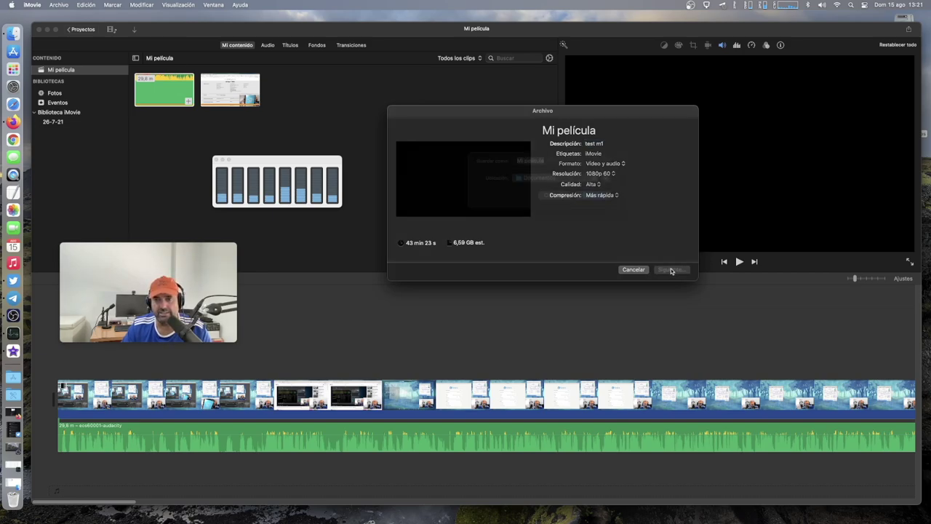
pyautogui.moveTo(563, 174); pyautogui.dragTo(486, 172)
pyautogui.press('BackSpace')
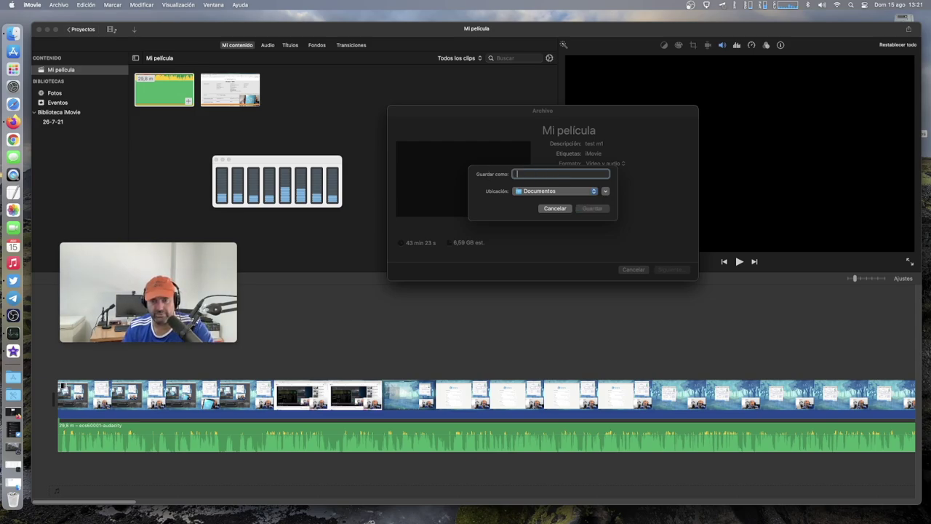
pyautogui.write('Test M1')
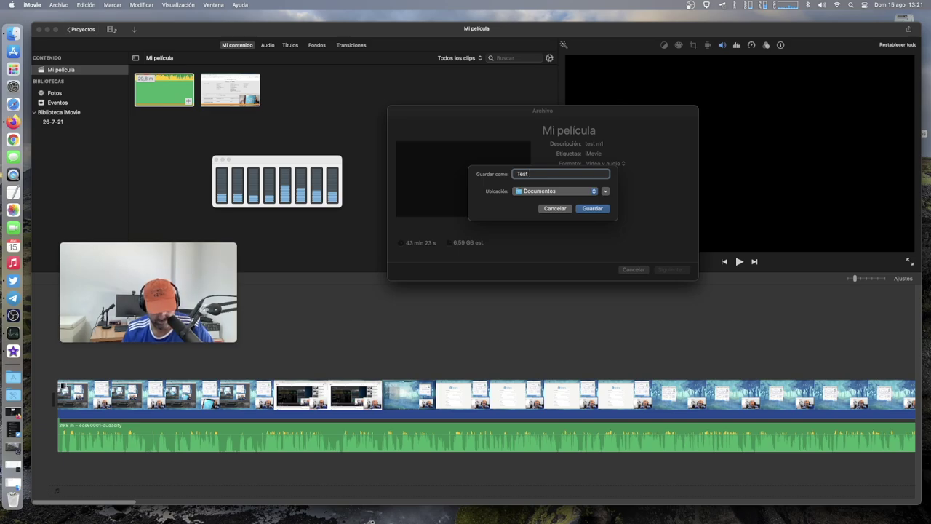
pyautogui.click(526, 193)
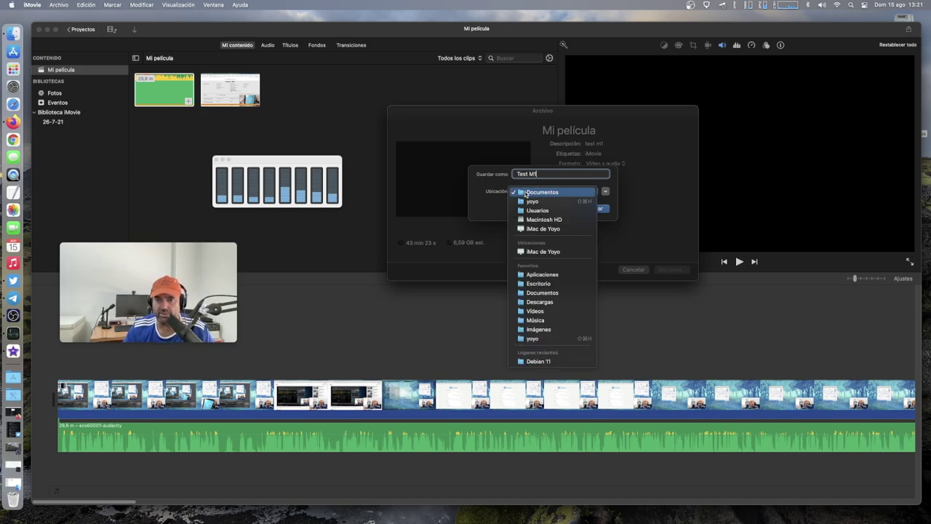
pyautogui.click(553, 283)
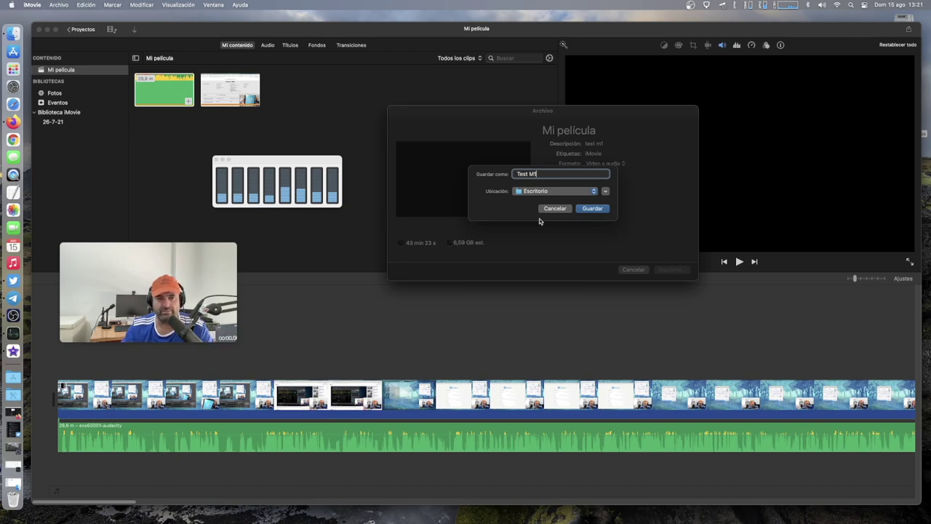
pyautogui.click(593, 210)
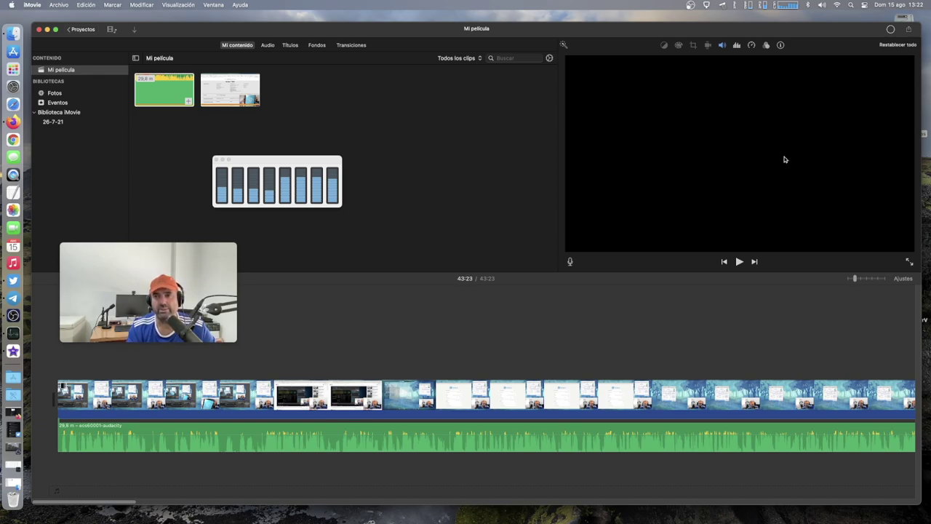
# Step: Rearrange the floating CPU usage window and the camera preview side by side above the timeline
pyautogui.moveTo(271, 168); pyautogui.dragTo(409, 152)
pyautogui.moveTo(168, 244); pyautogui.dragTo(262, 149)
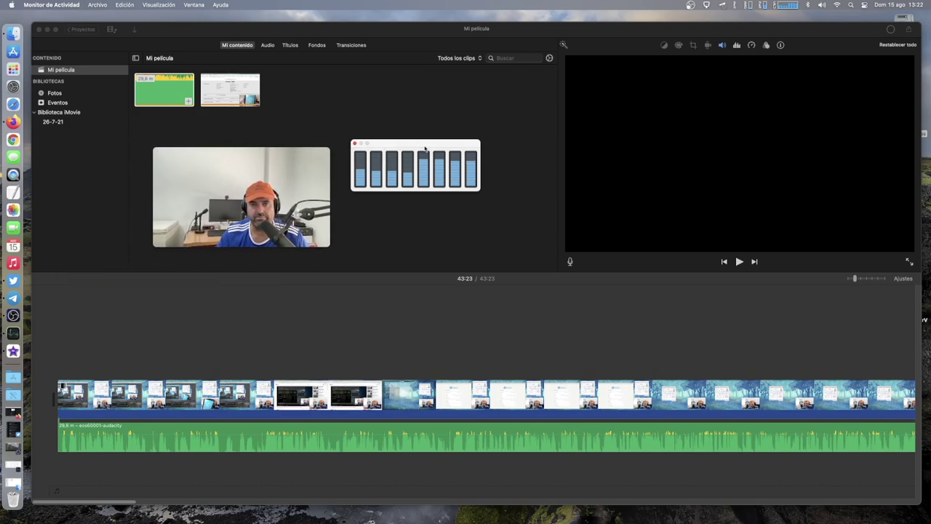
pyautogui.moveTo(425, 148); pyautogui.dragTo(464, 137)
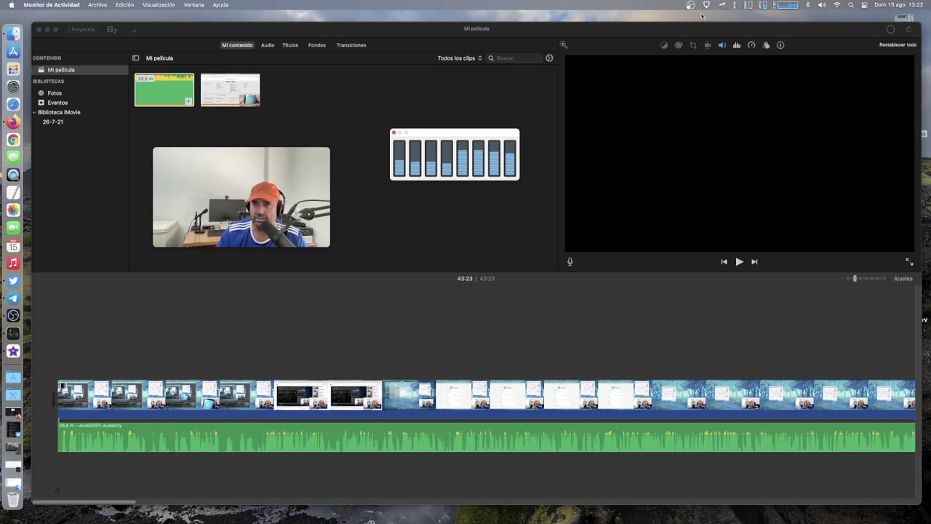
# Step: Examine the SSD temperature's one-hour history and the per-core CPU graphs in the system monitor during the export
pyautogui.click(735, 6)
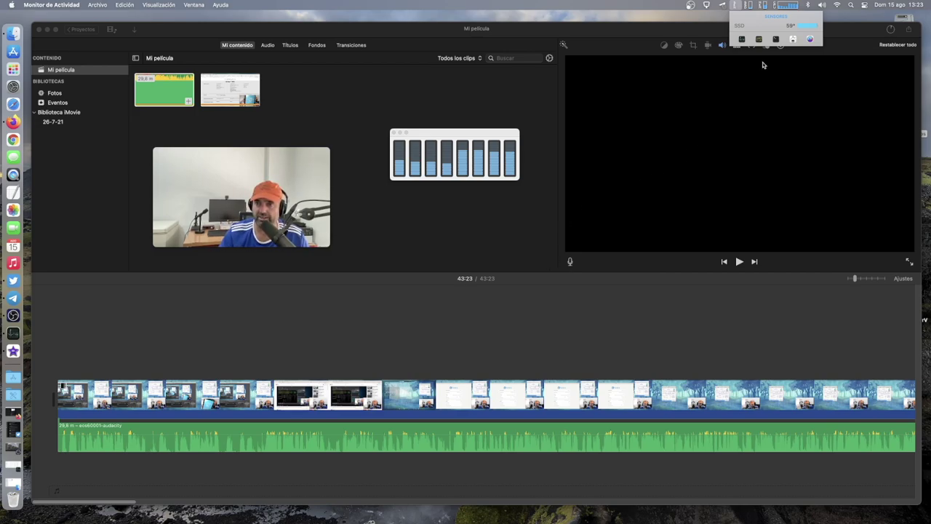
pyautogui.moveTo(774, 28)
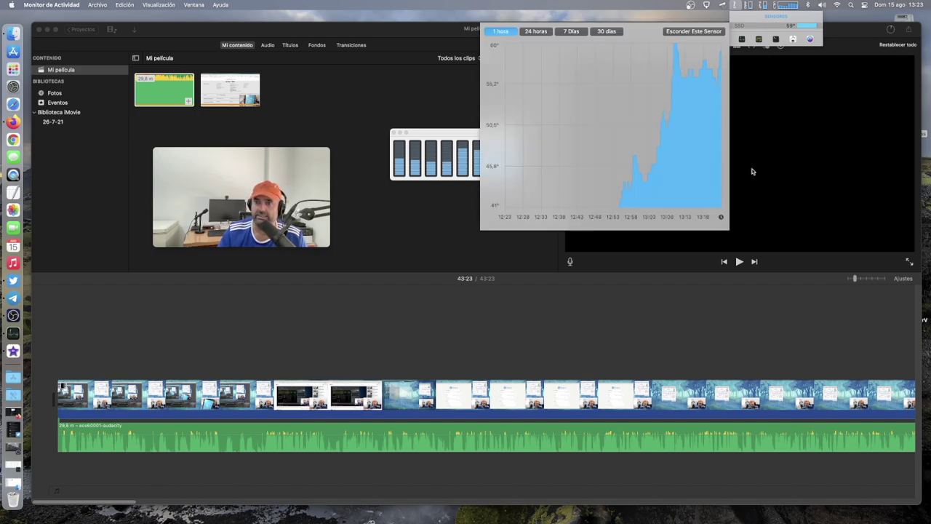
pyautogui.moveTo(676, 177)
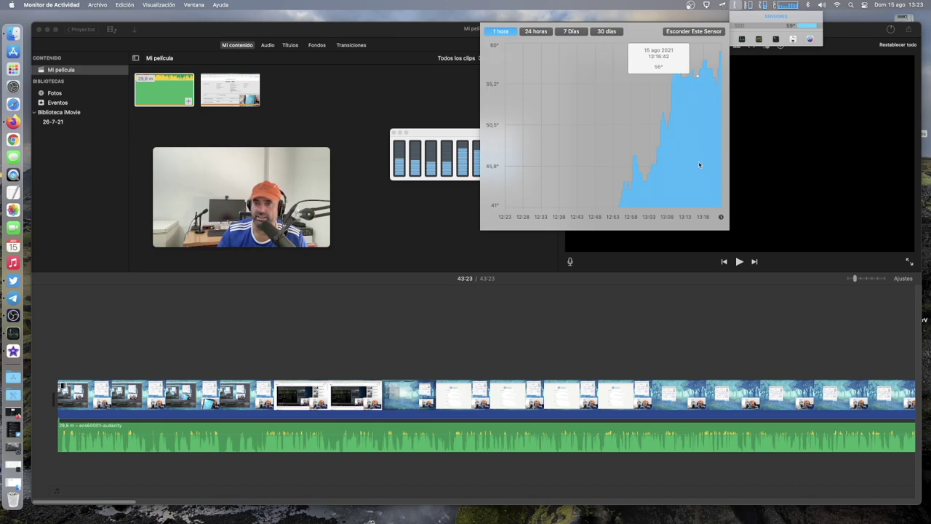
pyautogui.click(783, 144)
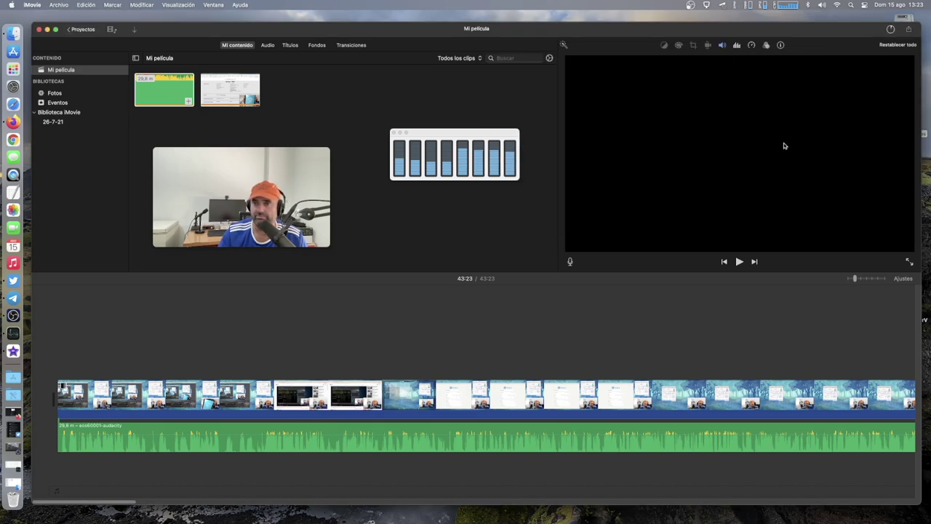
pyautogui.click(741, 7)
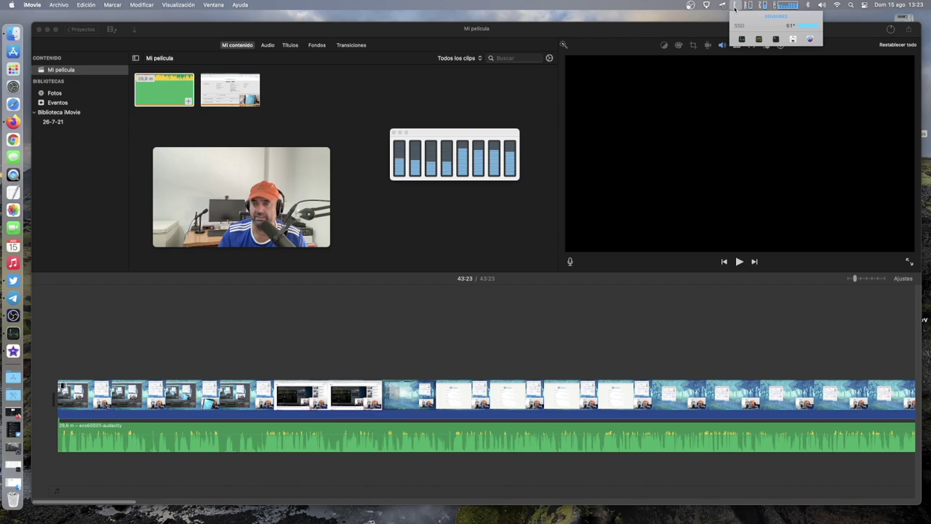
pyautogui.moveTo(787, 5)
pyautogui.moveTo(809, 40)
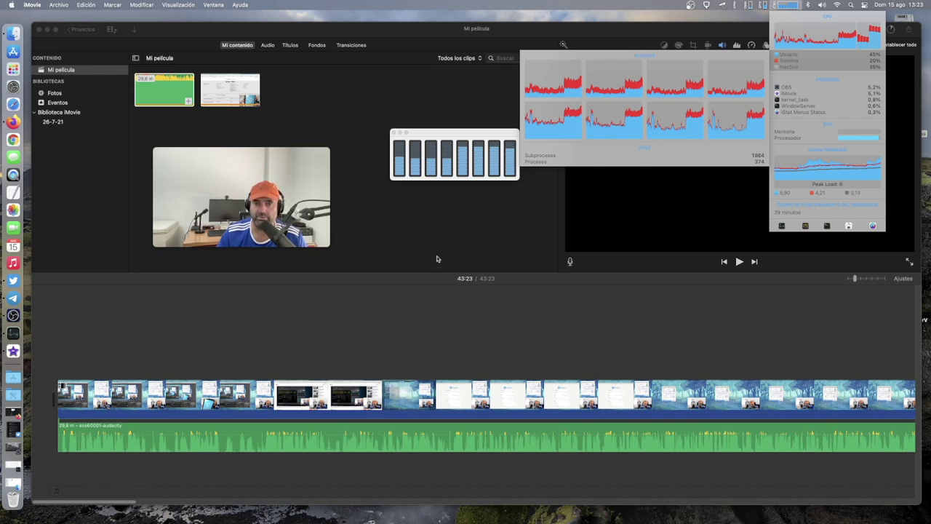
# Step: Move the floating CPU usage window slightly lower and recheck the SSD temperature sensor
pyautogui.click(448, 135)
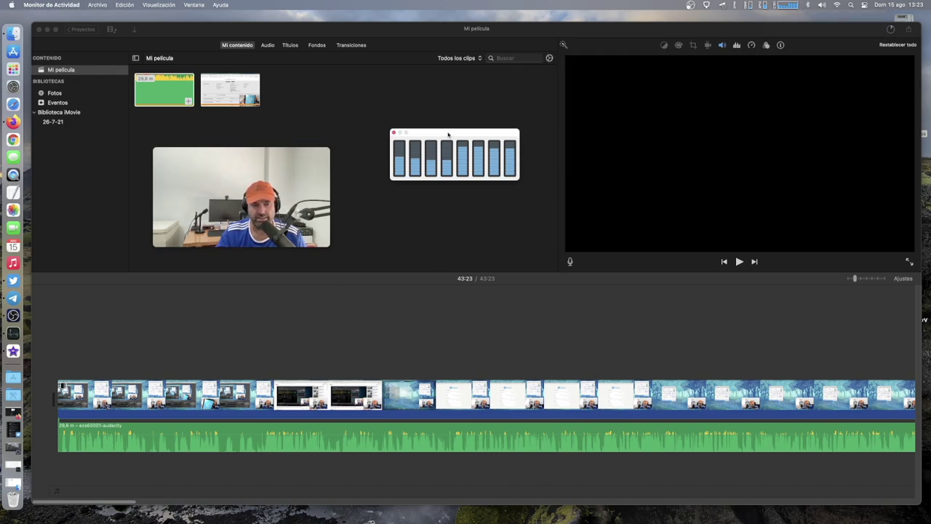
pyautogui.moveTo(439, 143); pyautogui.dragTo(423, 181)
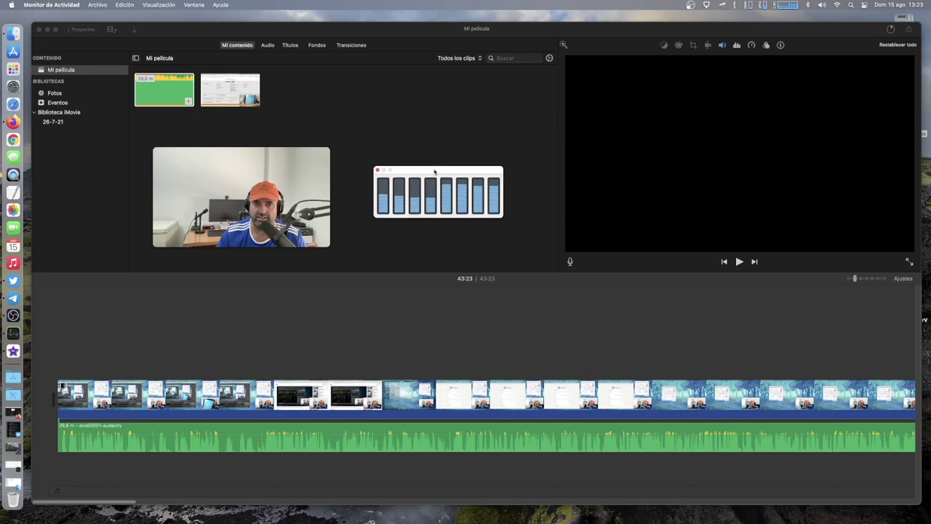
pyautogui.click(735, 6)
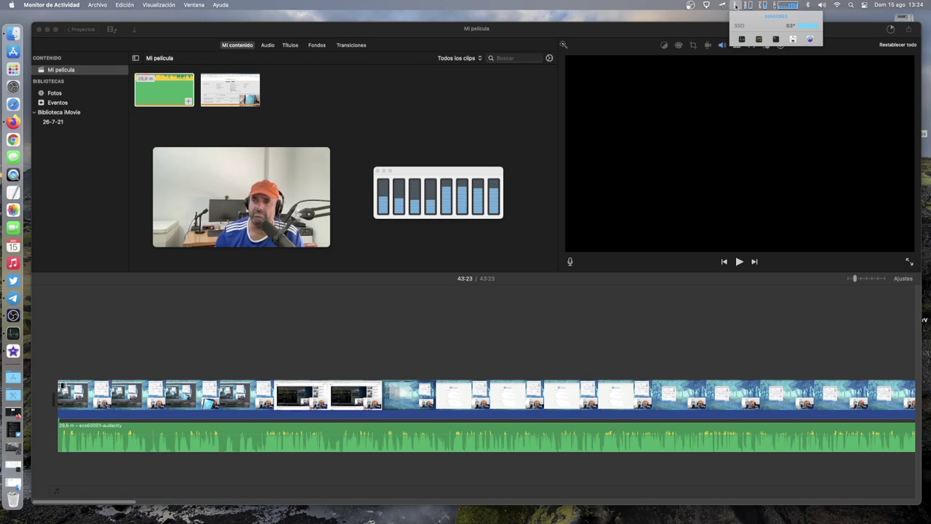
pyautogui.moveTo(774, 27)
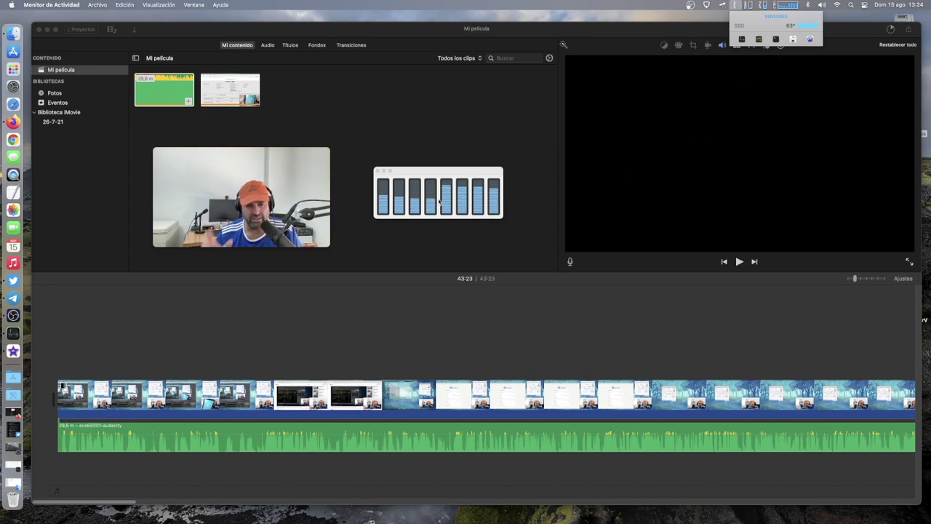
# Step: Open Activity Monitor's process list, move it clear of the floating windows, and compare the processes' memory and CPU usage
pyautogui.click(12, 339)
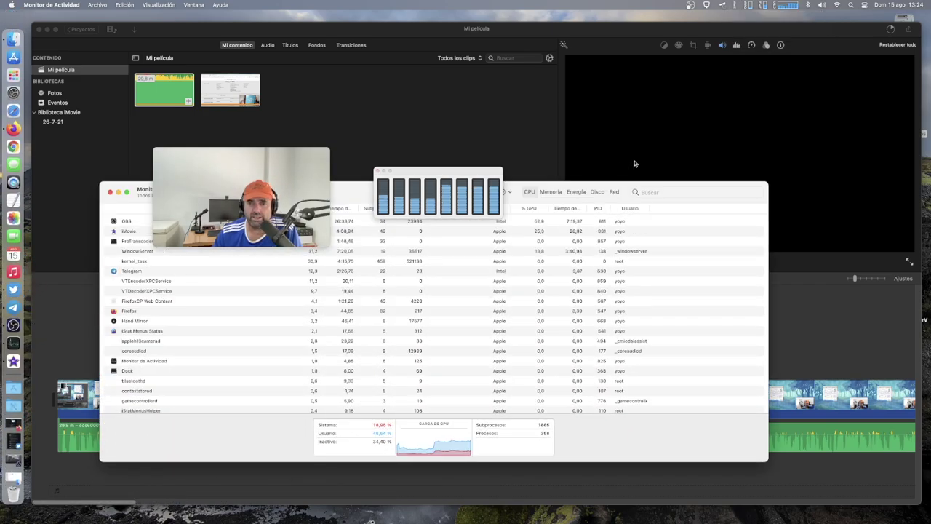
pyautogui.moveTo(356, 193); pyautogui.dragTo(457, 270)
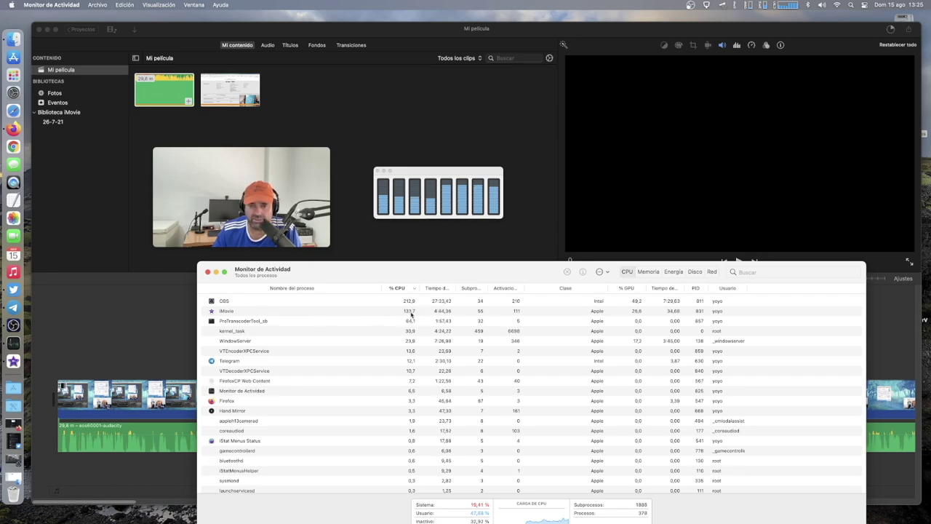
pyautogui.click(649, 272)
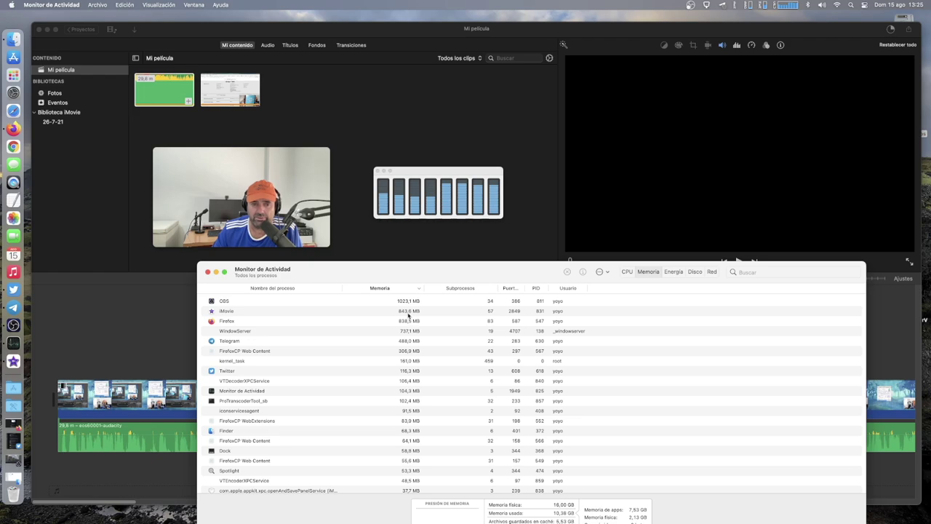
pyautogui.click(627, 271)
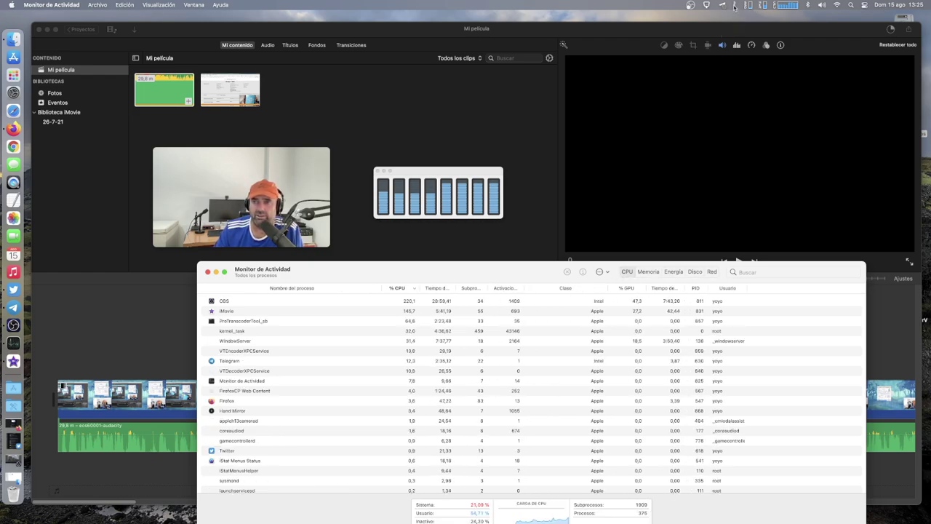
# Step: Check the SSD temperature's one-hour history and the remaining time of the iMovie export
pyautogui.click(734, 8)
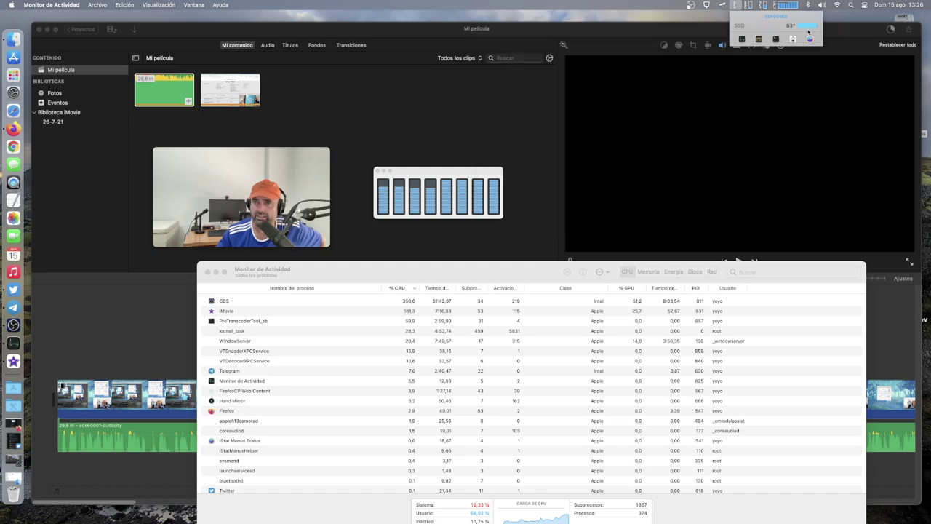
pyautogui.moveTo(808, 29)
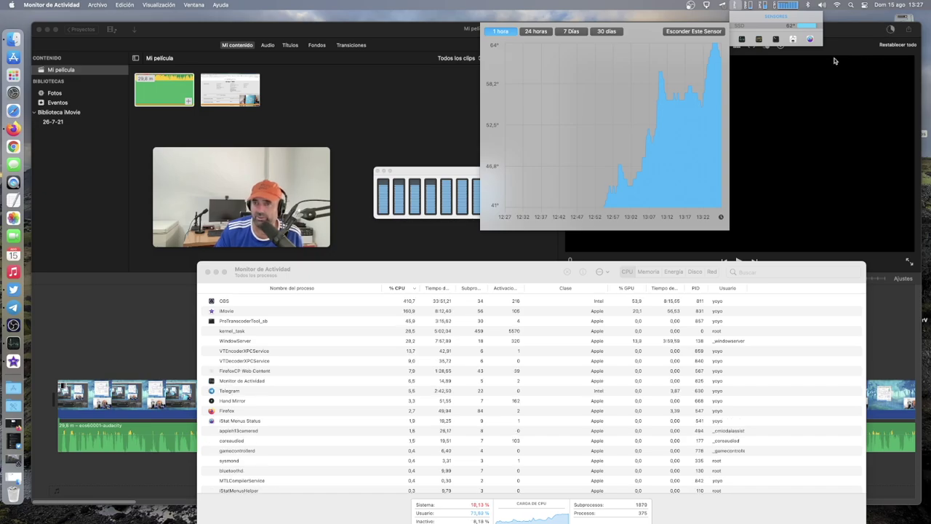
pyautogui.click(804, 89)
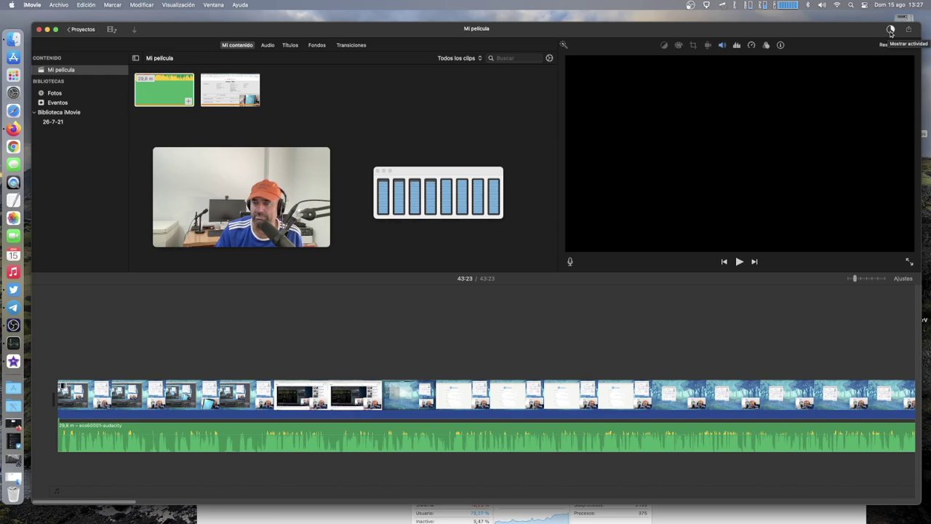
pyautogui.click(890, 32)
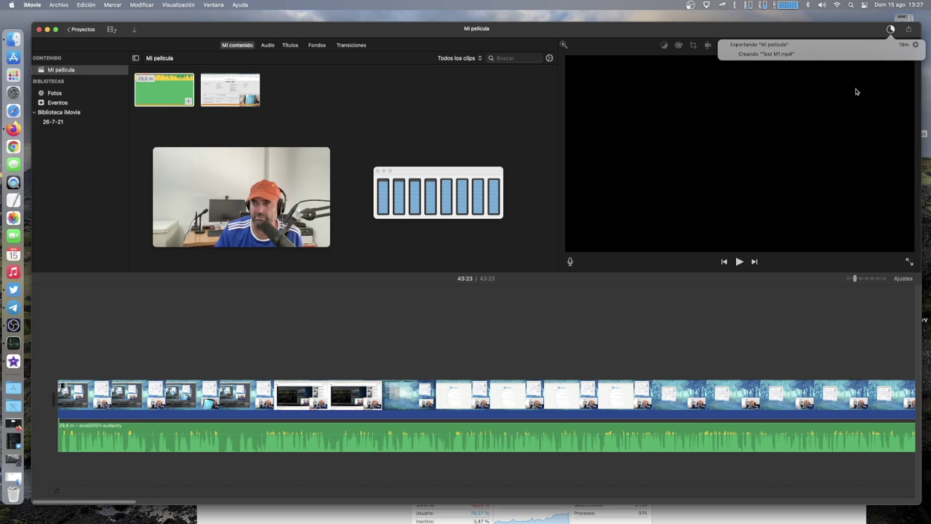
pyautogui.click(752, 150)
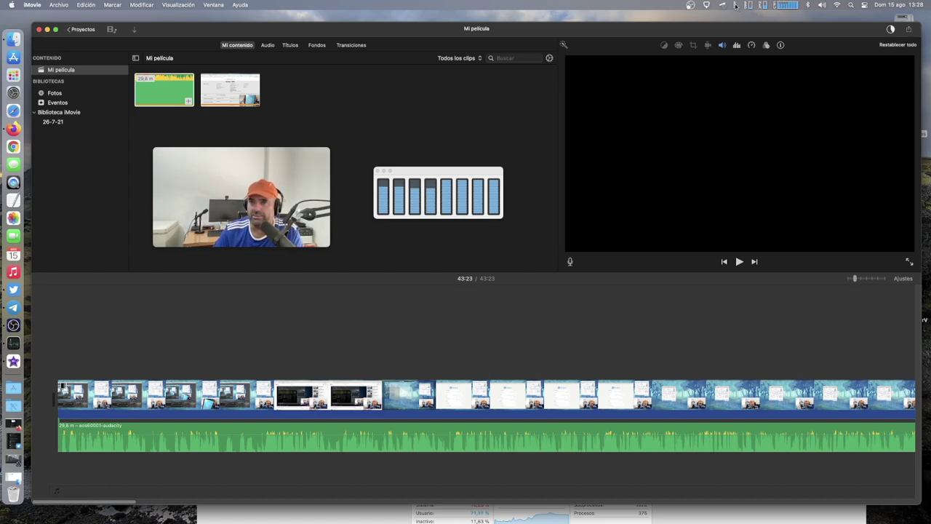
pyautogui.click(735, 5)
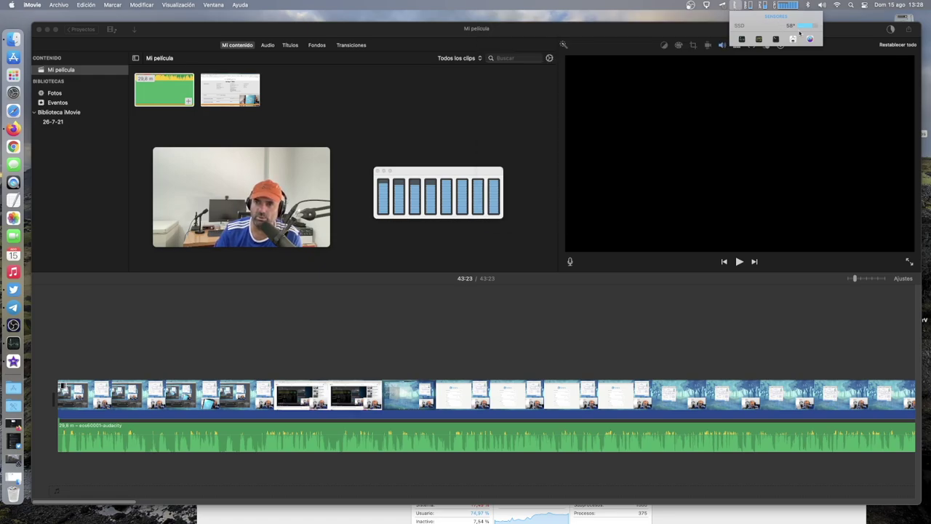
pyautogui.moveTo(805, 28)
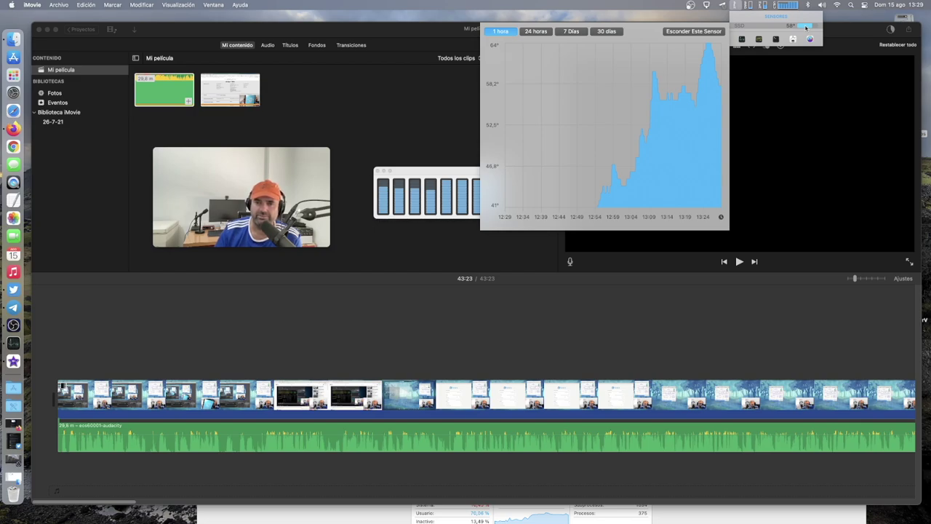
# Step: Move the floating CPU usage window up beside the clip thumbnails in the media browser
pyautogui.click(408, 78)
pyautogui.click(430, 170)
pyautogui.moveTo(429, 171); pyautogui.dragTo(354, 79)
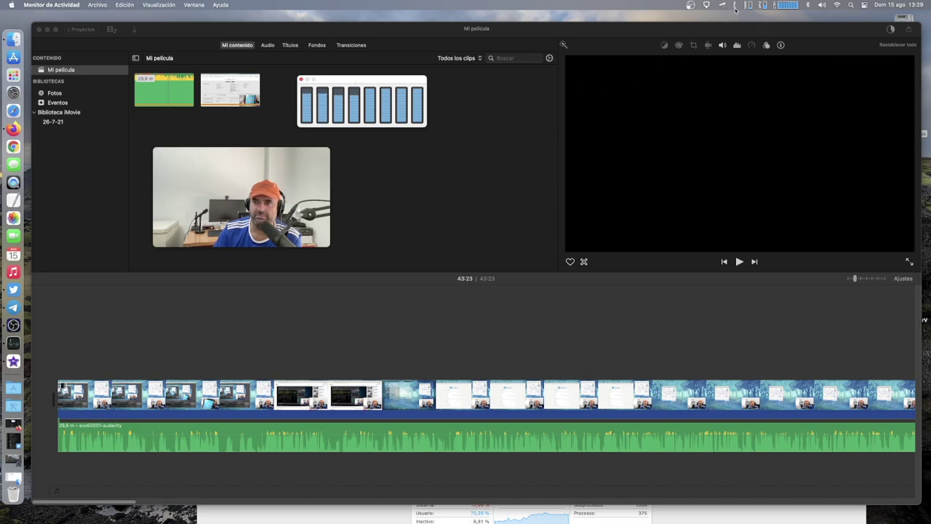
# Step: Examine the SSD temperature history, the overall and per-core CPU graphs, and the disk activity during the export
pyautogui.click(734, 9)
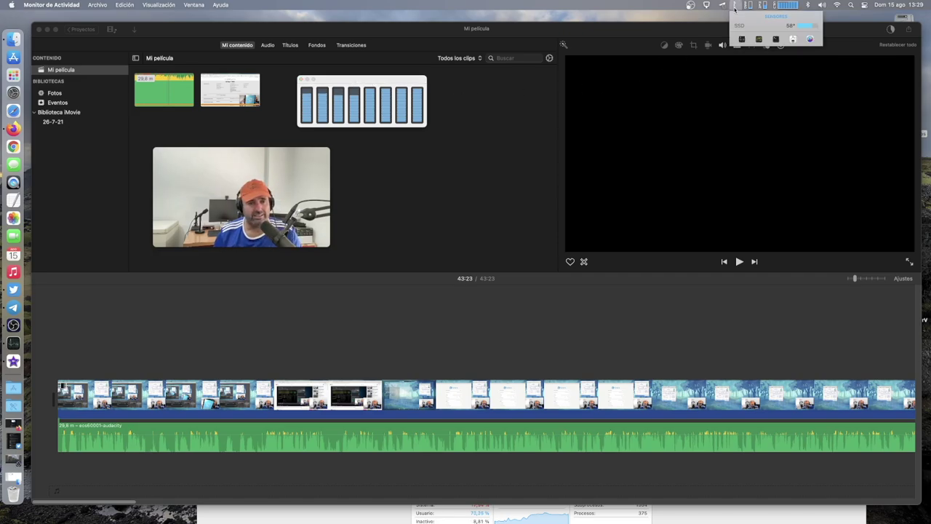
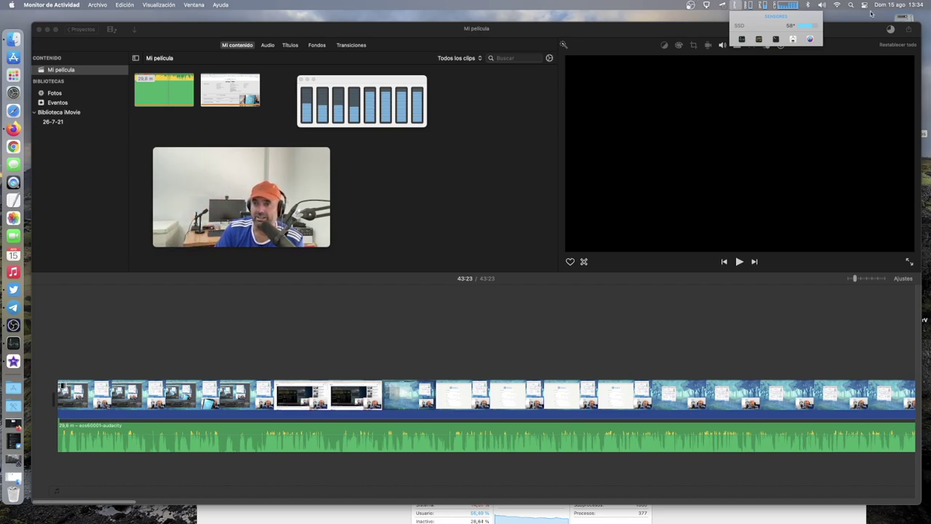
pyautogui.moveTo(799, 30)
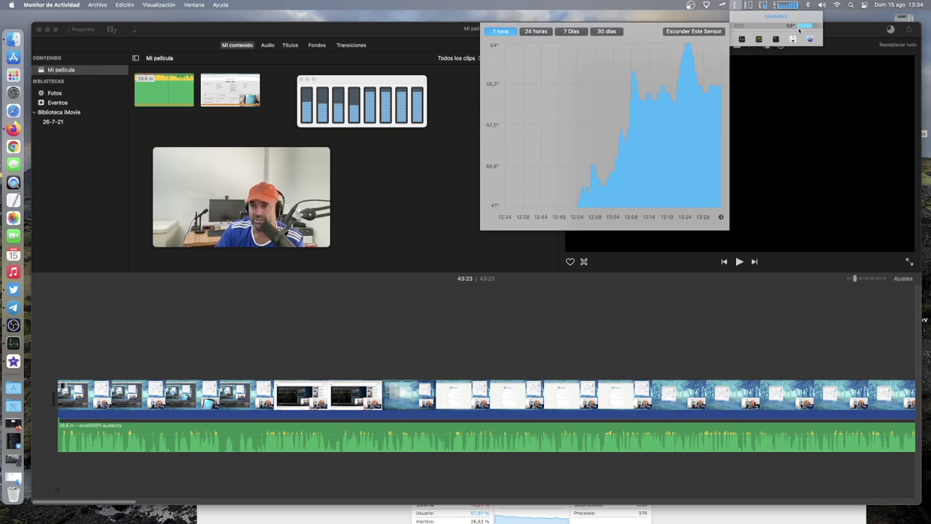
pyautogui.moveTo(691, 48)
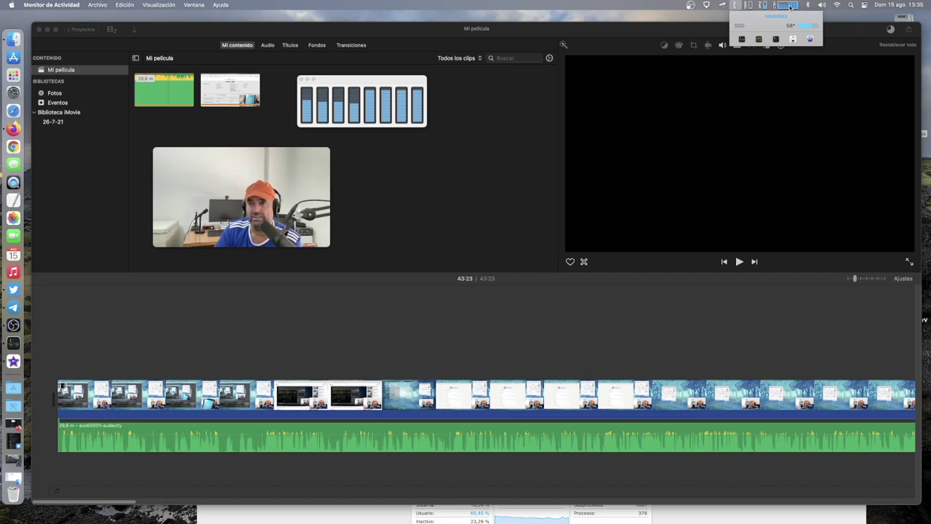
pyautogui.click(789, 7)
pyautogui.moveTo(803, 47)
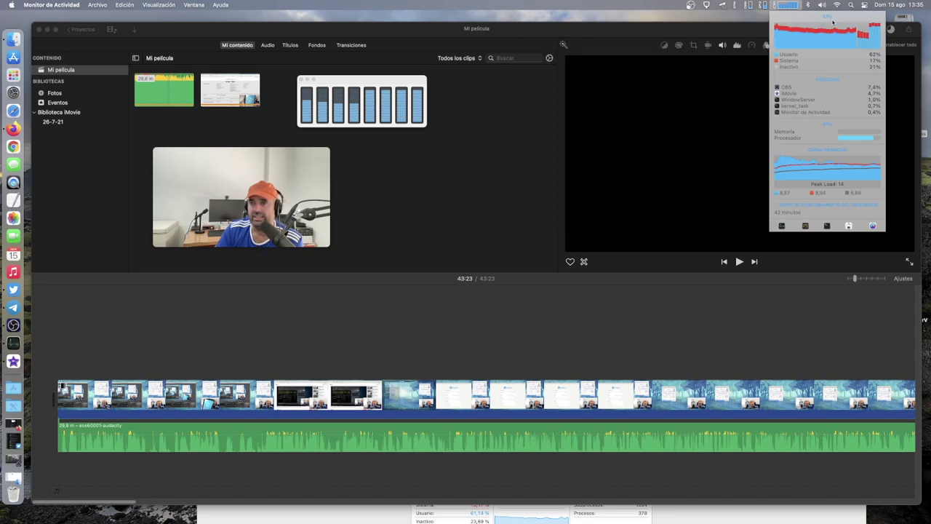
pyautogui.moveTo(813, 157)
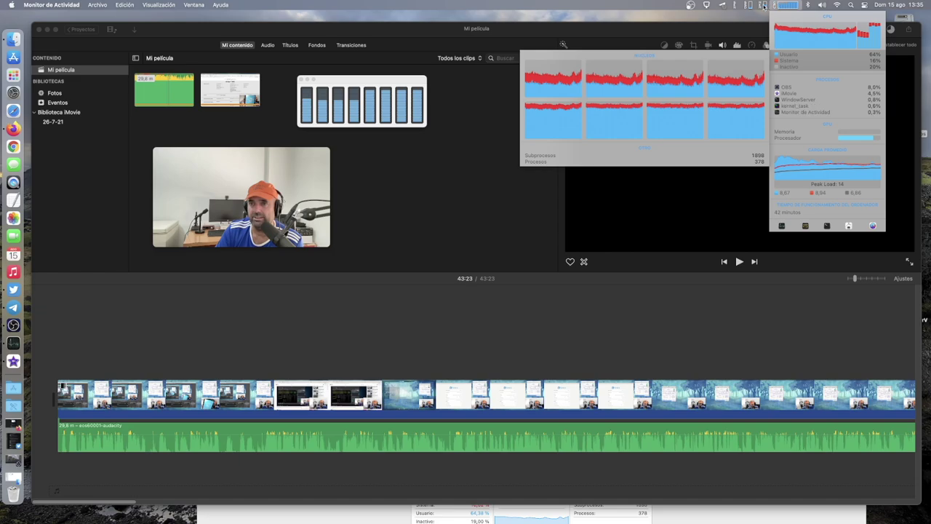
pyautogui.moveTo(762, 6)
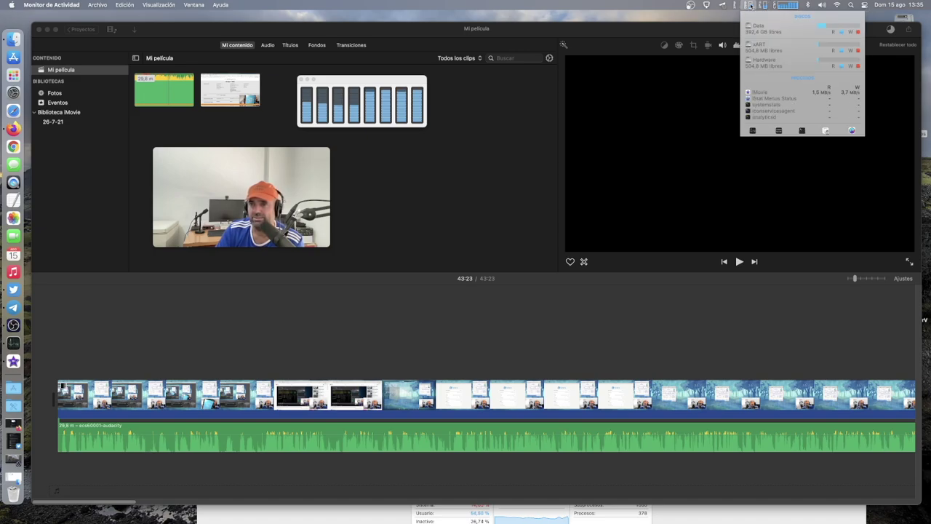
pyautogui.moveTo(735, 6)
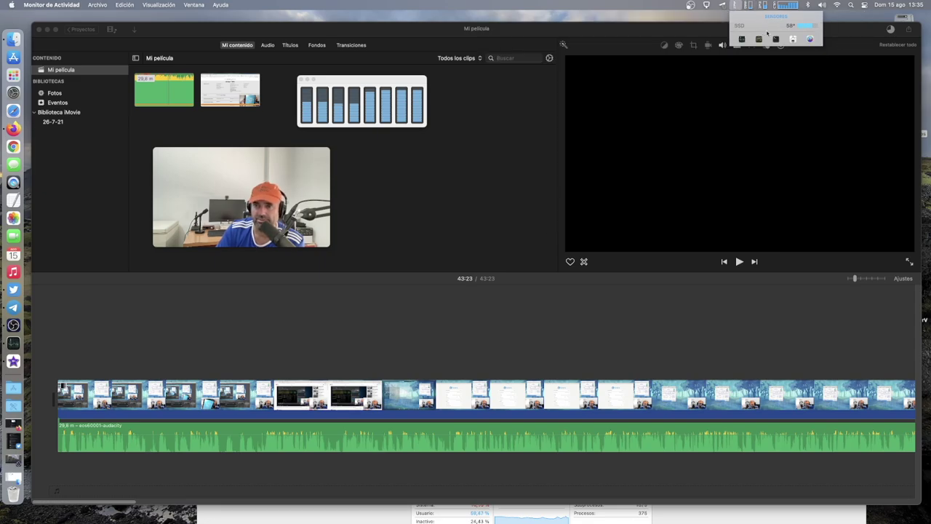
pyautogui.moveTo(807, 27)
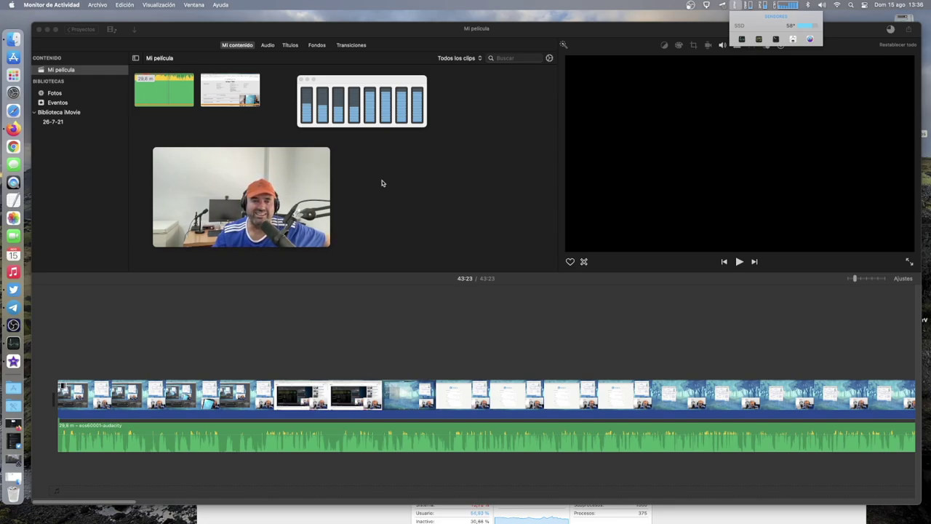
# Step: Bring Activity Monitor to the front and compare the processes' memory usage with their CPU usage
pyautogui.click(23, 343)
pyautogui.moveTo(403, 277); pyautogui.dragTo(490, 245)
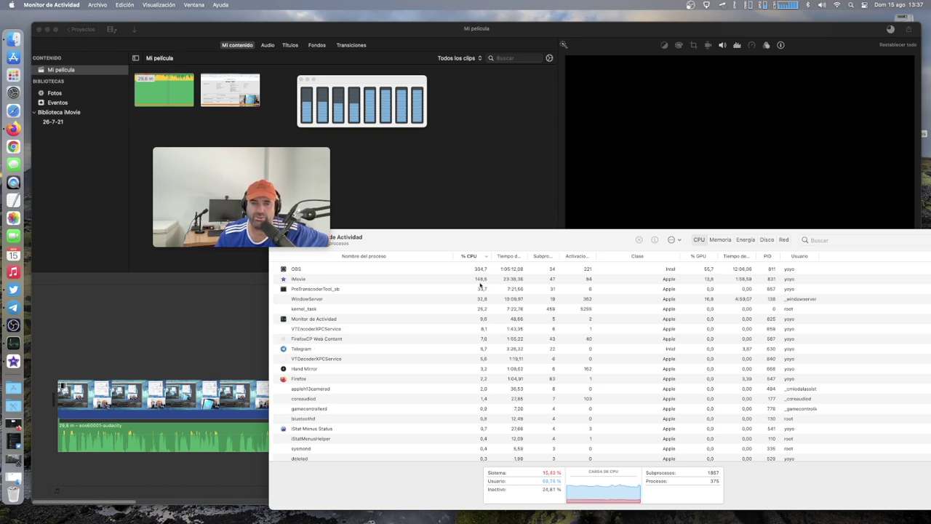
pyautogui.click(718, 241)
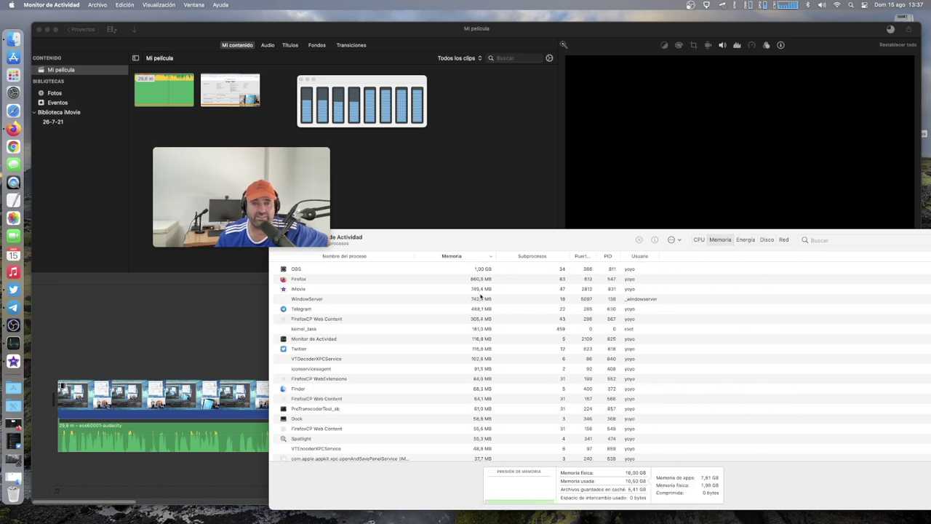
pyautogui.click(697, 241)
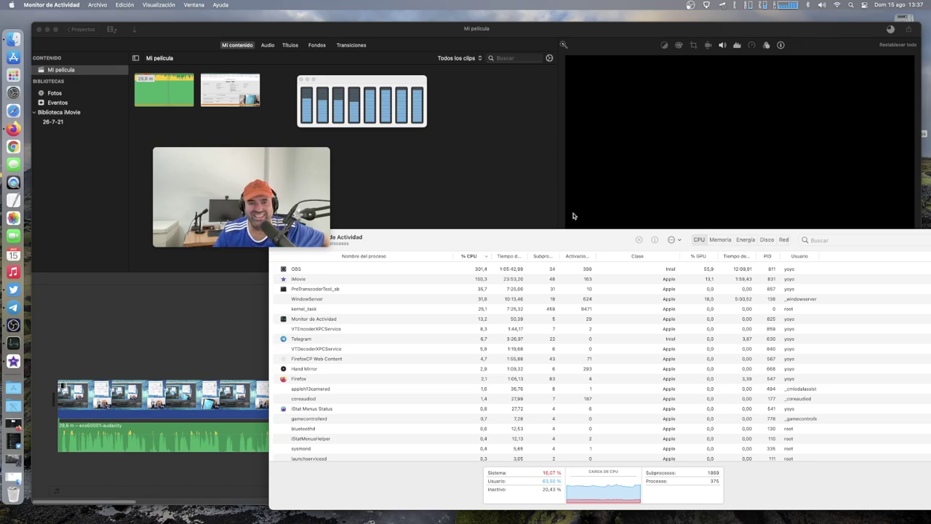
# Step: Move the Activity Monitor window down over the timeline, clear of the camera preview, and check the SSD temperature sensor
pyautogui.moveTo(404, 242); pyautogui.dragTo(307, 317)
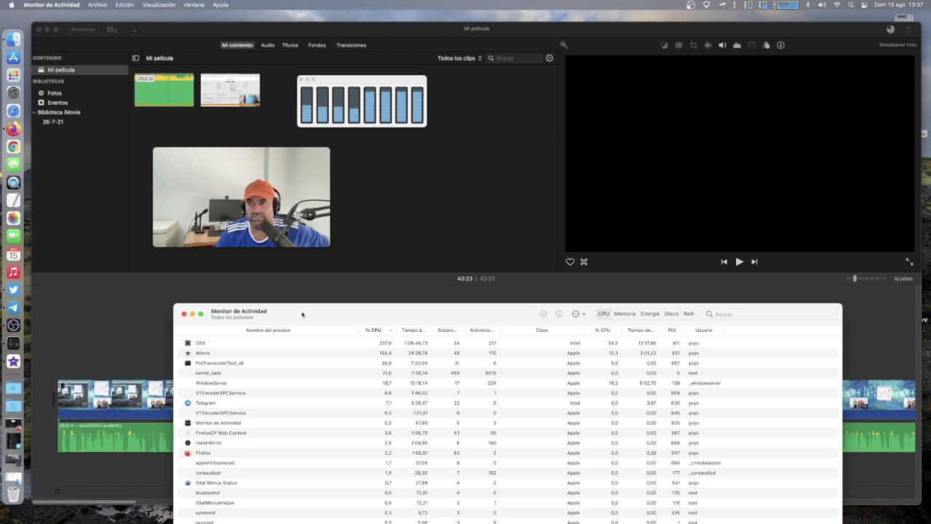
pyautogui.moveTo(306, 314); pyautogui.dragTo(410, 264)
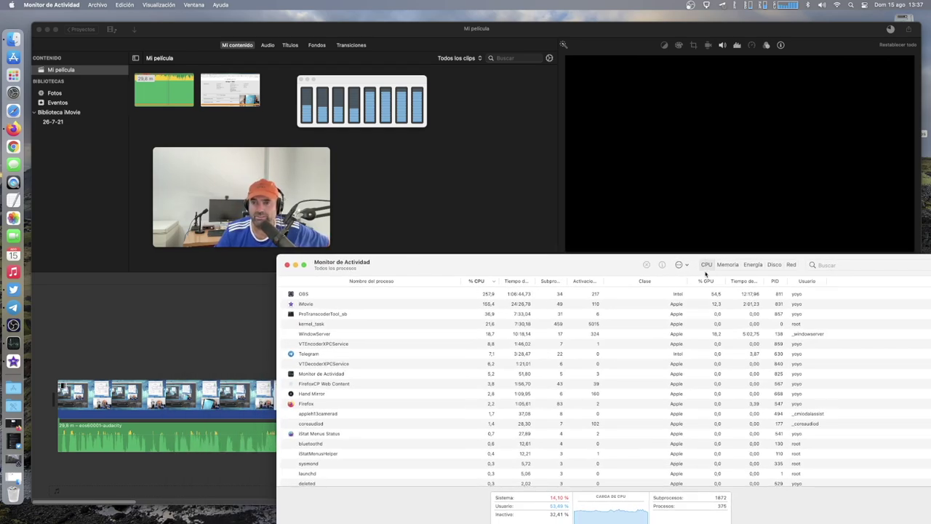
pyautogui.moveTo(453, 267); pyautogui.dragTo(454, 369)
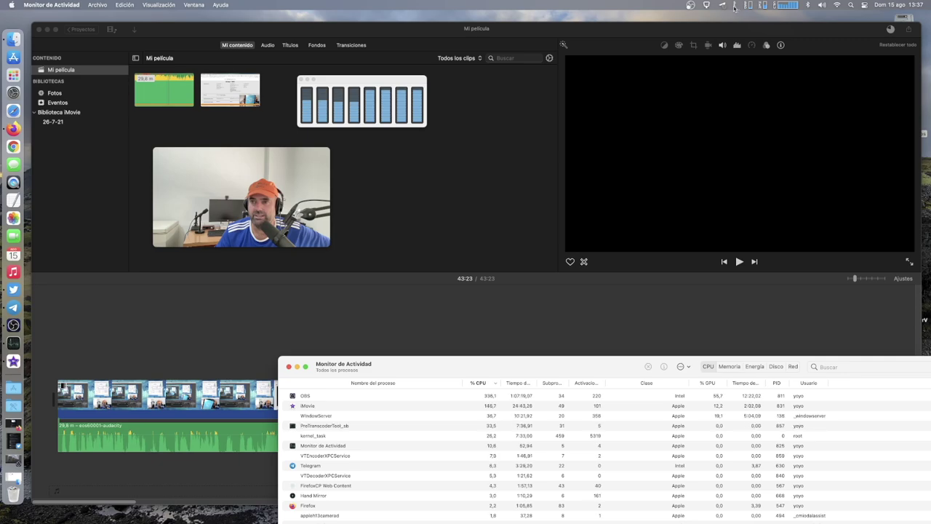
pyautogui.click(735, 7)
pyautogui.moveTo(752, 29)
pyautogui.moveTo(724, 66)
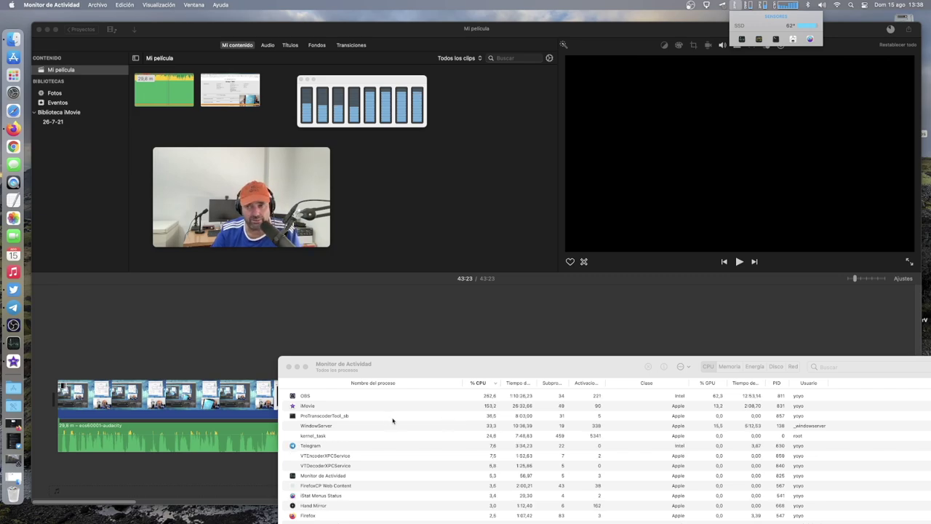
# Step: Raise the Activity Monitor window to show its summary and review memory pressure and the CPU load
pyautogui.moveTo(480, 365); pyautogui.dragTo(434, 304)
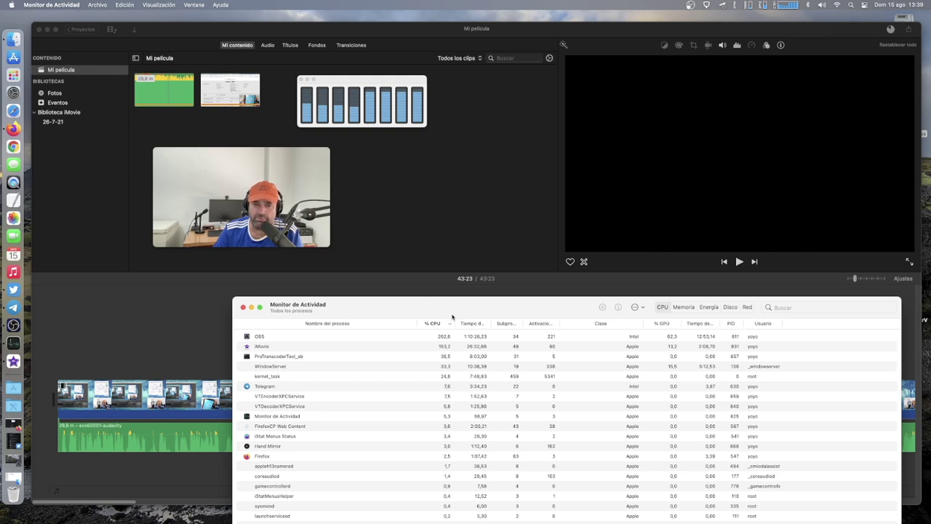
pyautogui.click(684, 306)
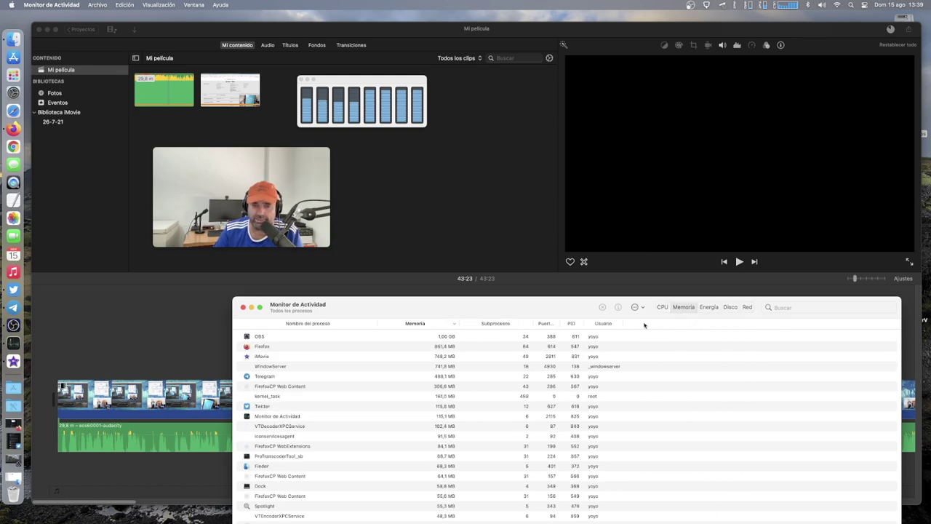
pyautogui.moveTo(470, 308); pyautogui.dragTo(444, 177)
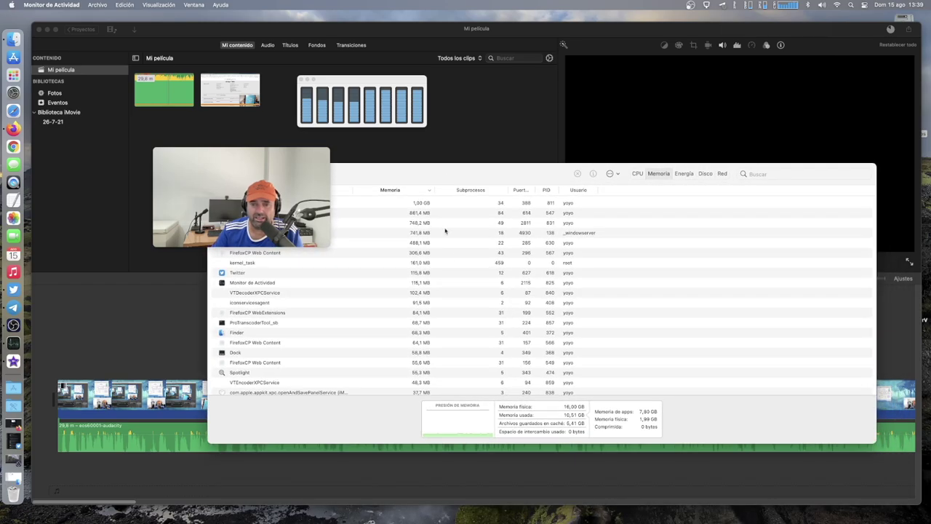
pyautogui.click(637, 173)
pyautogui.moveTo(517, 175); pyautogui.dragTo(550, 182)
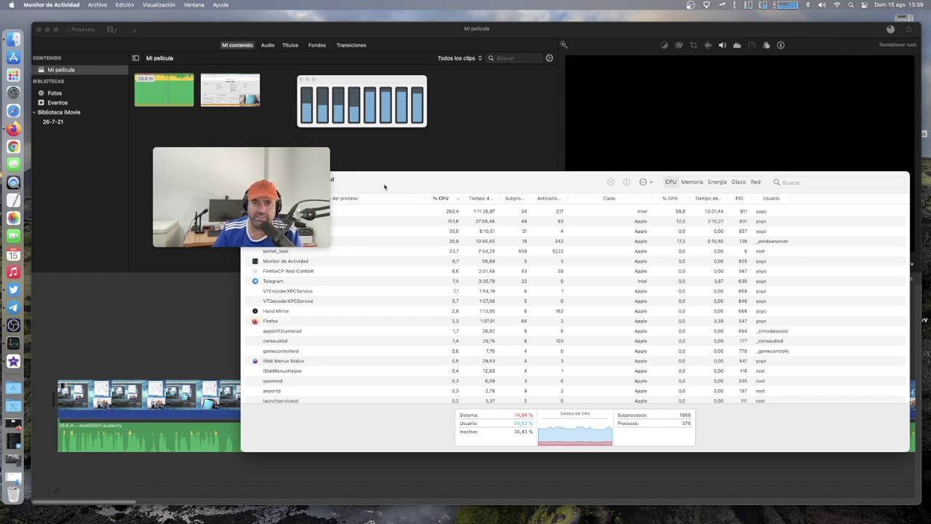
# Step: Reposition the Activity Monitor window over the timeline so the camera preview and iMovie viewer are uncovered
pyautogui.moveTo(397, 187); pyautogui.dragTo(387, 290)
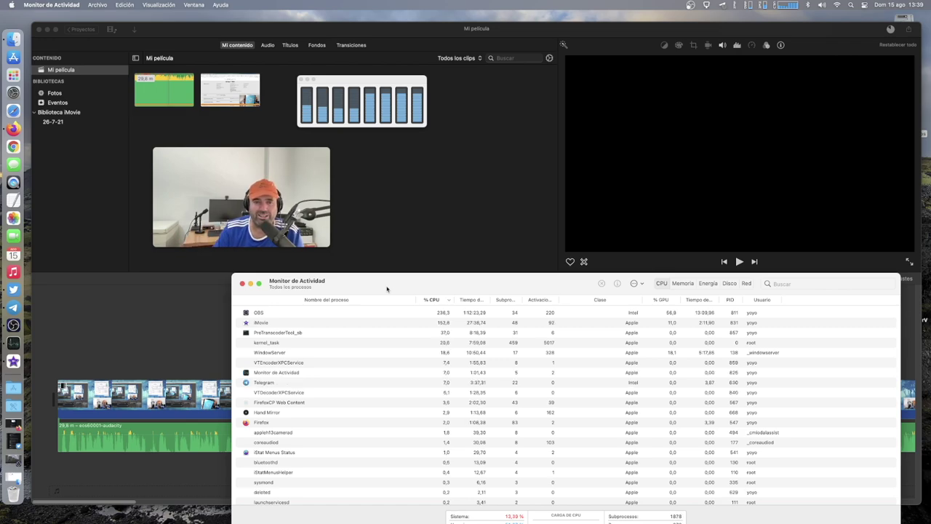
pyautogui.moveTo(387, 289); pyautogui.dragTo(434, 252)
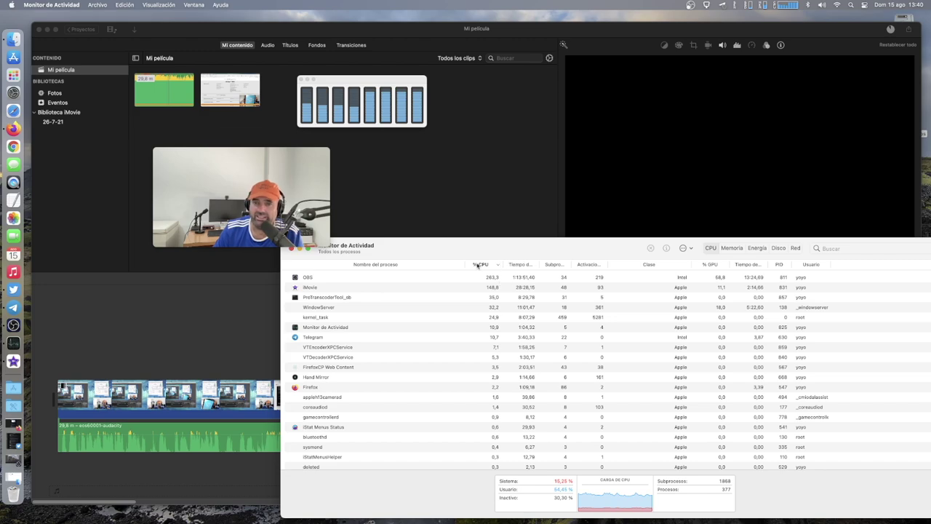
pyautogui.moveTo(462, 245); pyautogui.dragTo(375, 344)
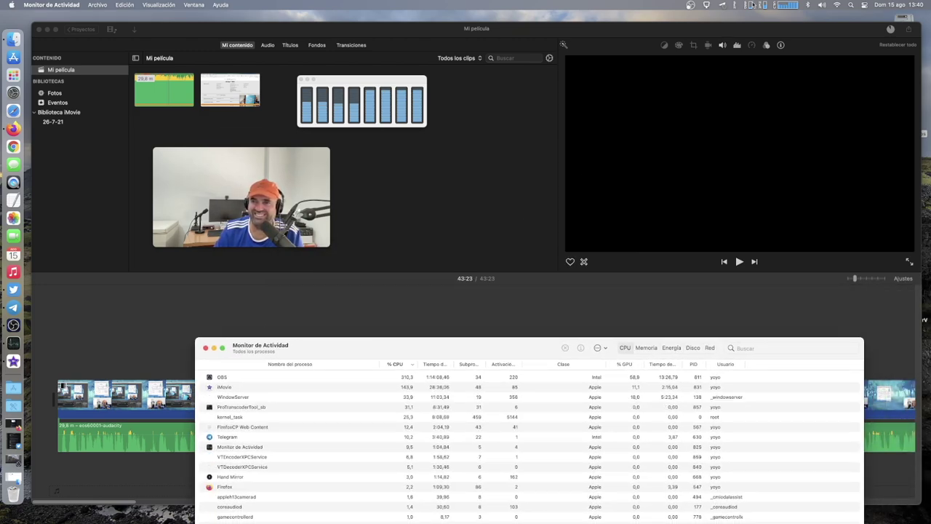
# Step: Inspect the peak in the SSD temperature's one-hour history and recheck the sensor
pyautogui.click(735, 5)
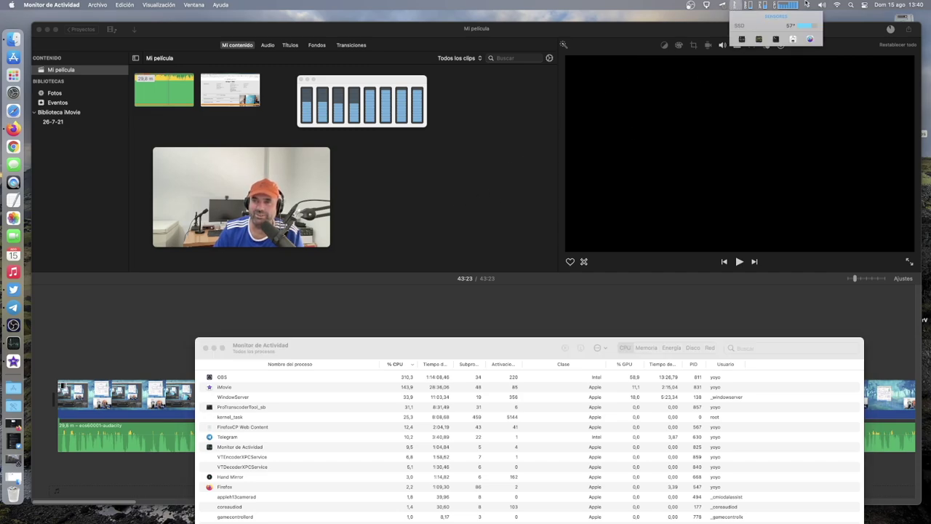
pyautogui.moveTo(798, 27)
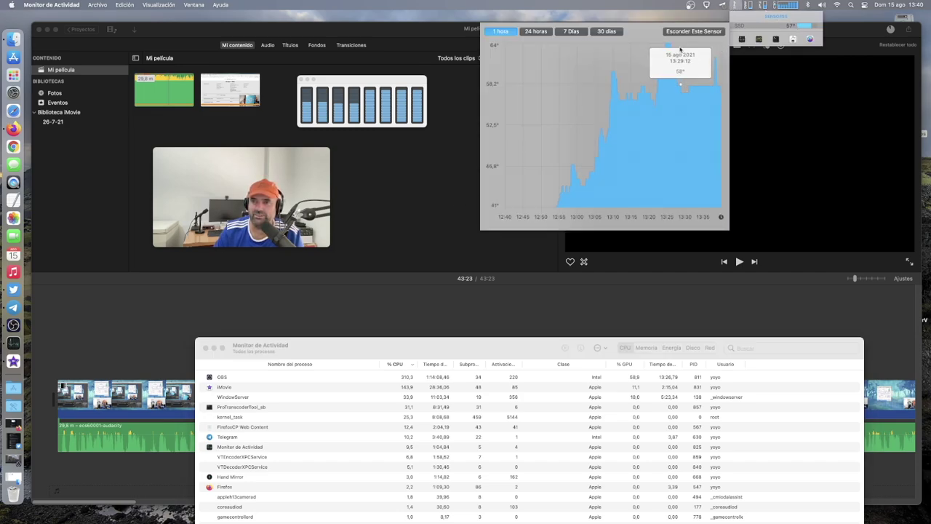
pyautogui.moveTo(670, 47)
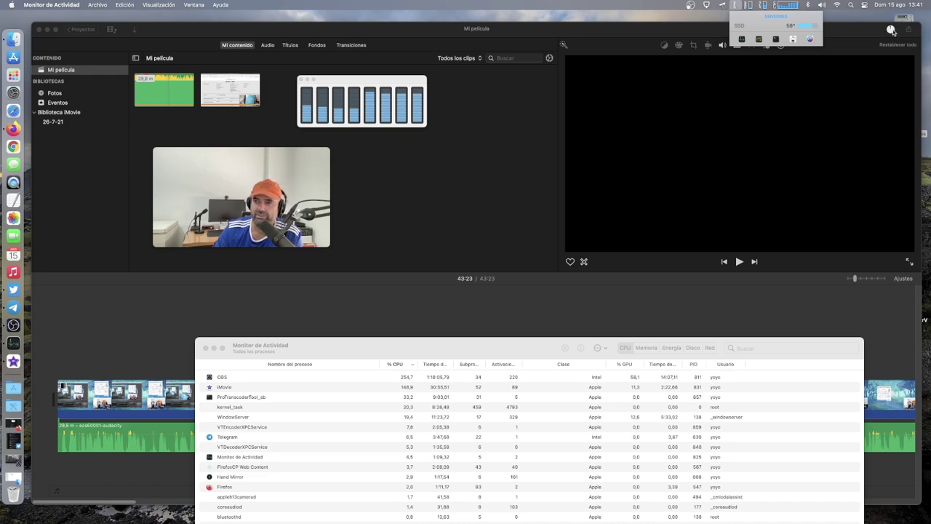
pyautogui.moveTo(792, 26)
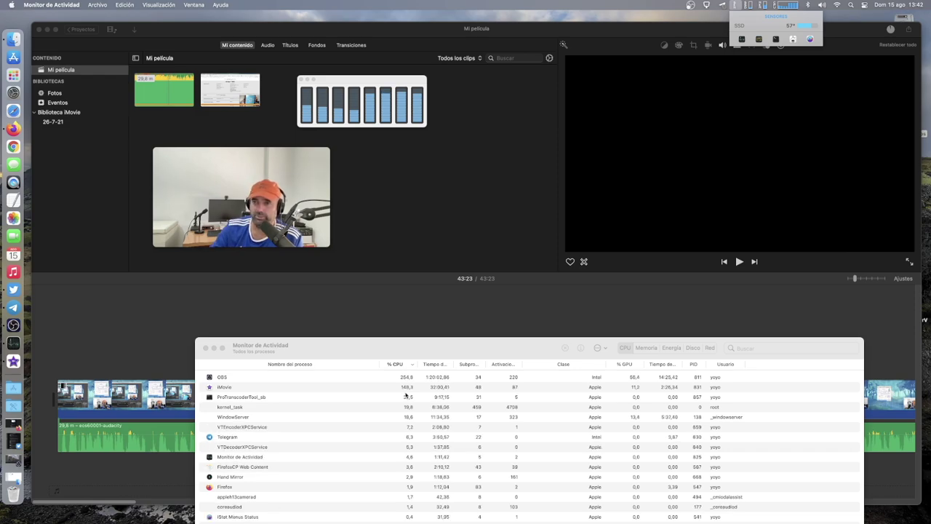
# Step: Check the SSD temperature sensor once the export ends, dismiss iMovie's completion notification and minimize the iMovie window
pyautogui.moveTo(790, 26)
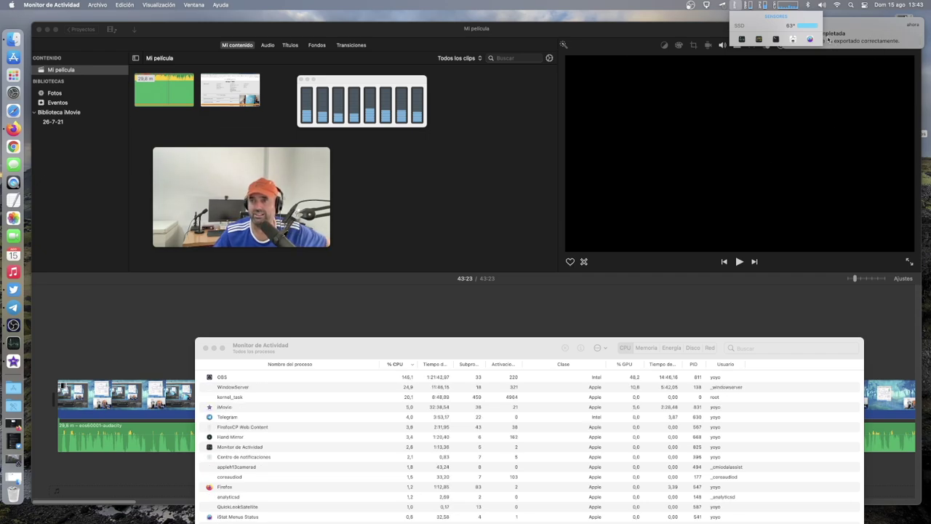
pyautogui.click(862, 28)
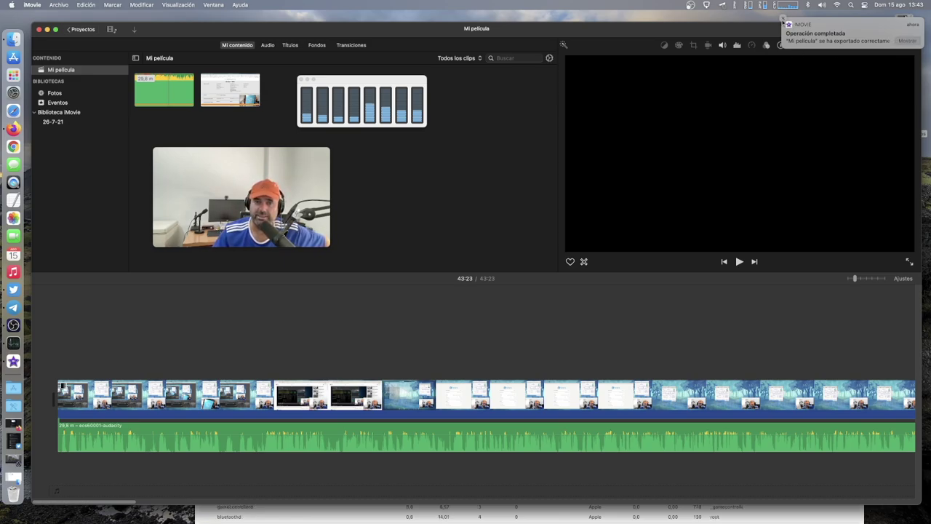
pyautogui.click(783, 20)
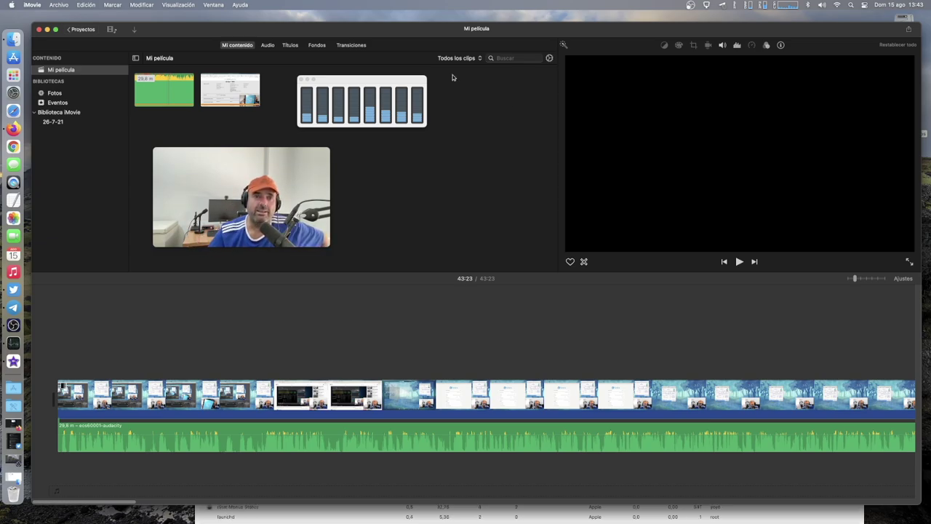
pyautogui.click(47, 29)
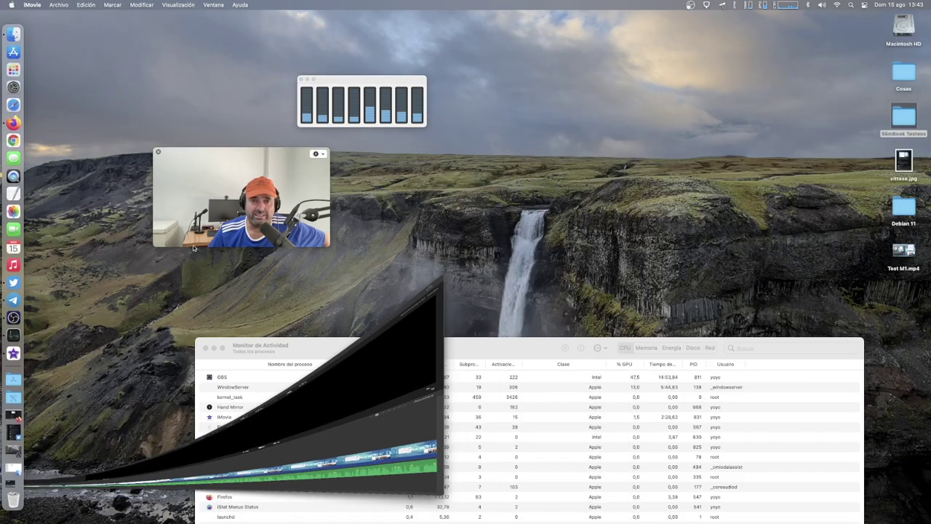
# Step: Enlarge Activity Monitor to show its full process list and move the camera preview and CPU usage meter clear of it
pyautogui.moveTo(328, 341); pyautogui.dragTo(329, 302)
pyautogui.doubleClick(328, 303)
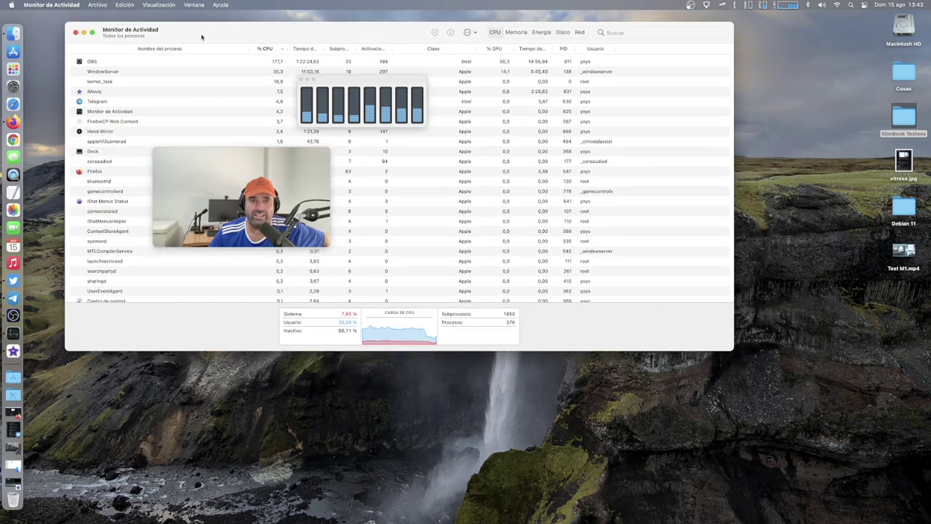
pyautogui.moveTo(247, 170); pyautogui.dragTo(460, 311)
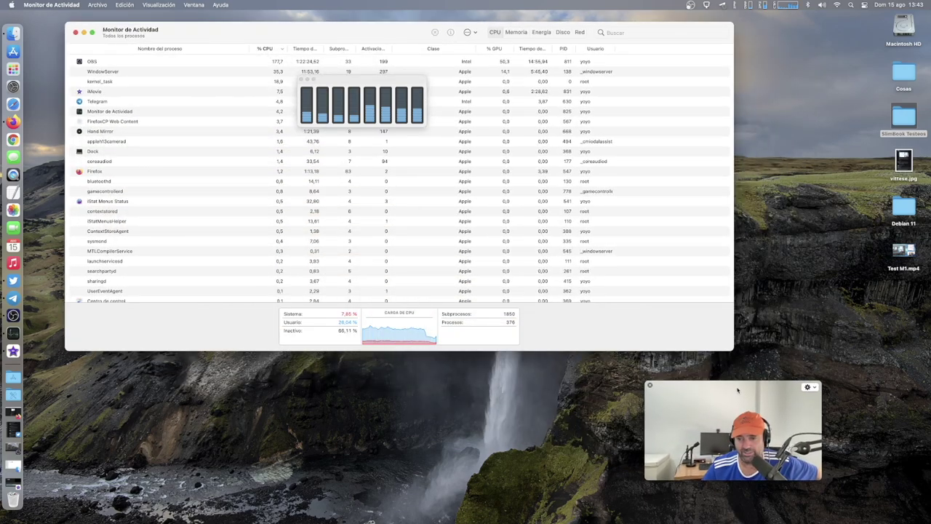
pyautogui.moveTo(332, 80); pyautogui.dragTo(794, 301)
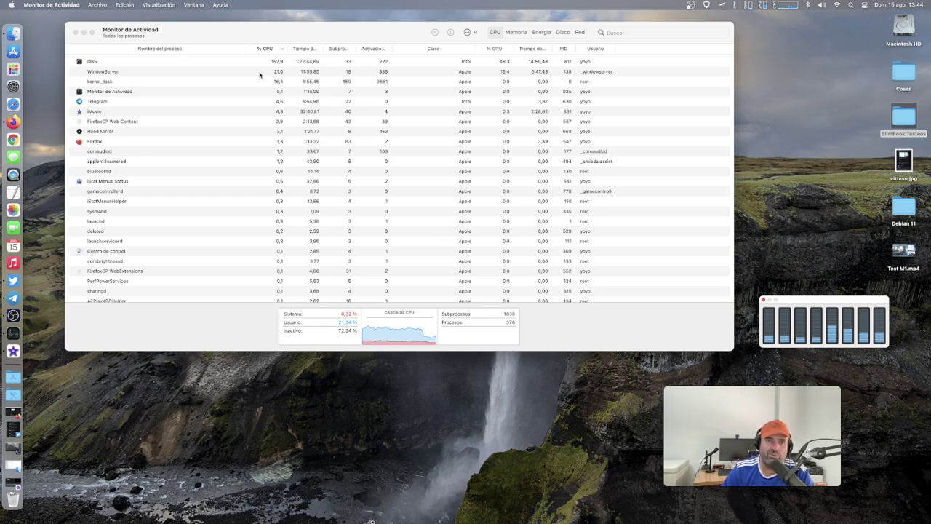
# Step: Switch to Firefox and open apple.es in a new browser tab
pyautogui.click(13, 122)
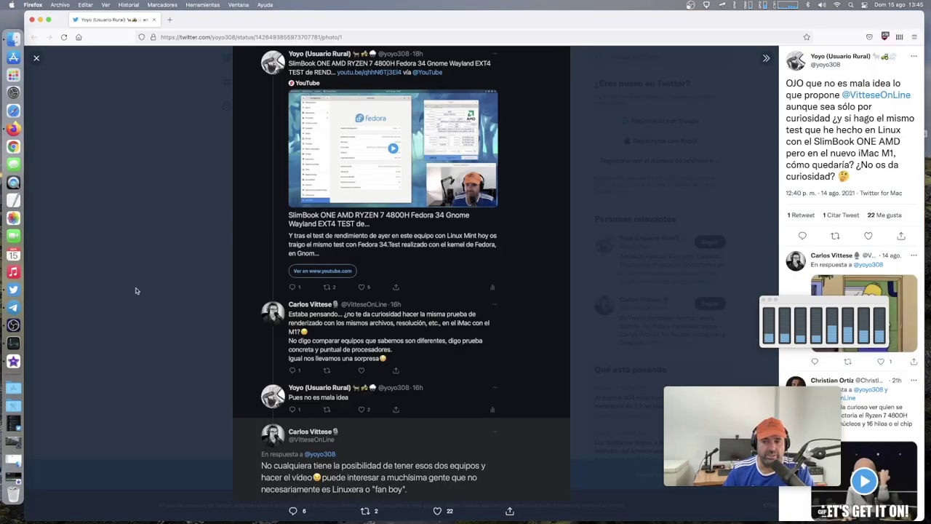
pyautogui.click(169, 19)
pyautogui.click(211, 37)
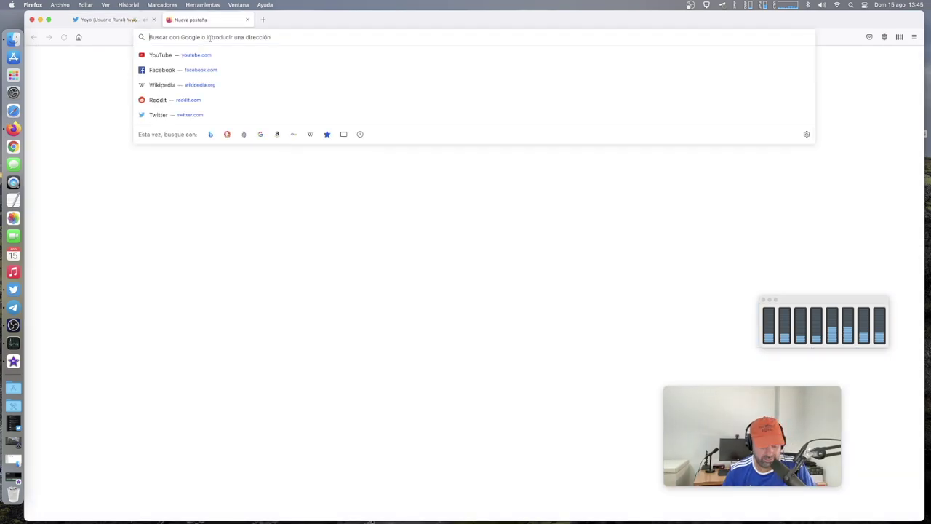
pyautogui.write('apple.es')
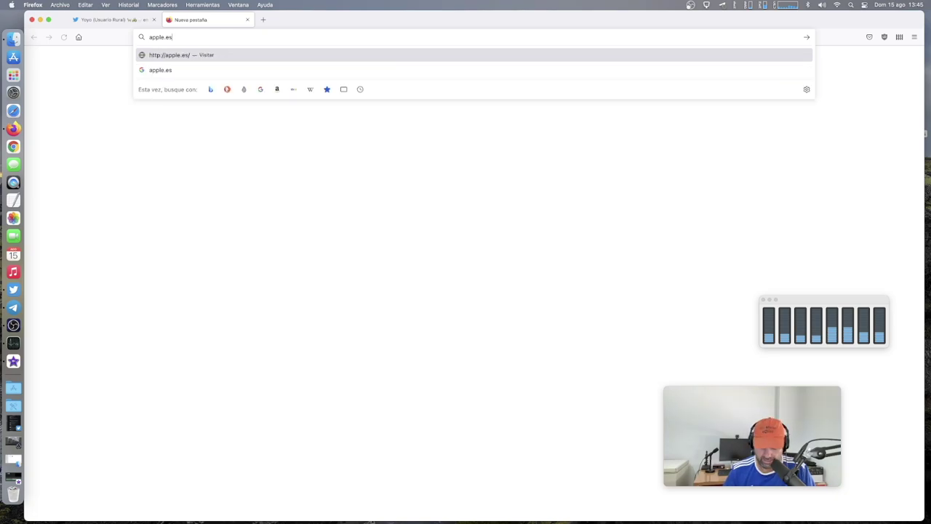
pyautogui.press('Return')
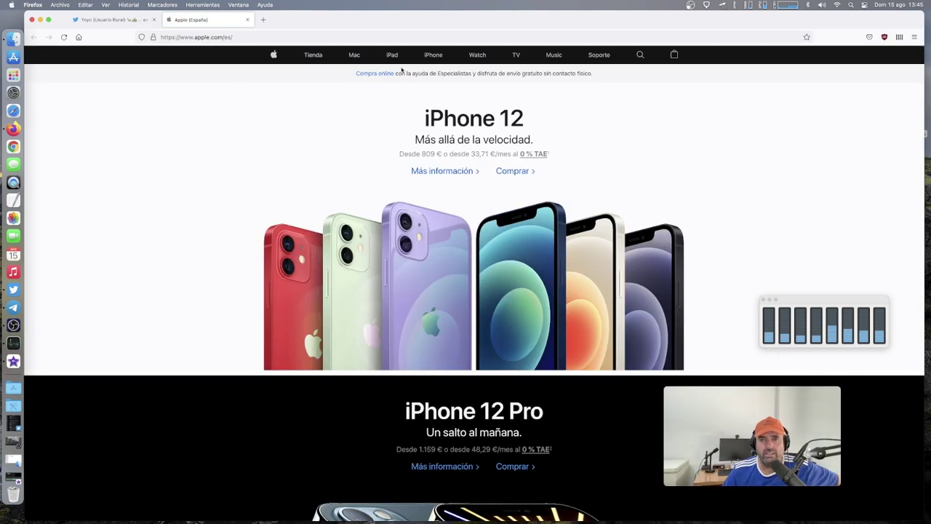
# Step: Open the Mac section of the Apple site and examine the laptop line-up's prices, chips and memory options
pyautogui.click(353, 55)
pyautogui.scroll(-1, 426, 206)
pyautogui.scroll(-10, 418, 202)
pyautogui.scroll(3, 409, 200)
pyautogui.rightClick(408, 198)
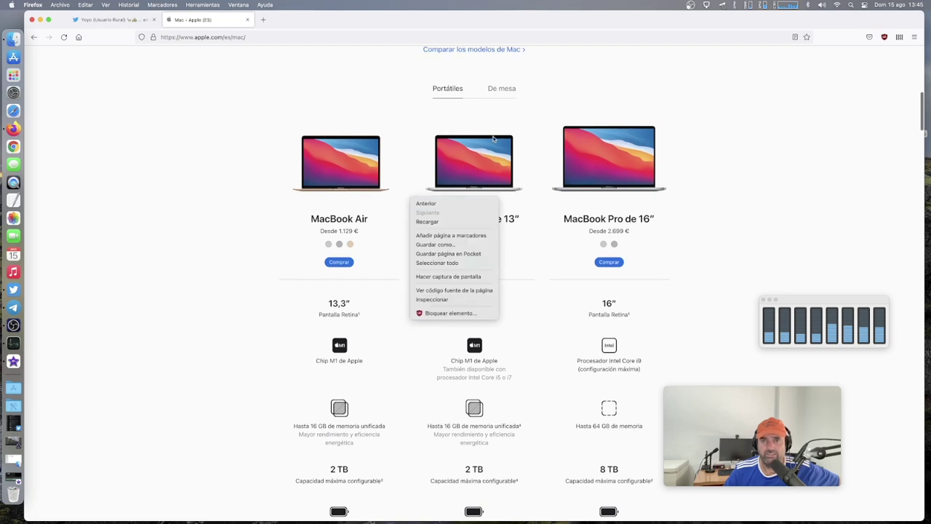
pyautogui.click(640, 163)
pyautogui.scroll(1, 61, 273)
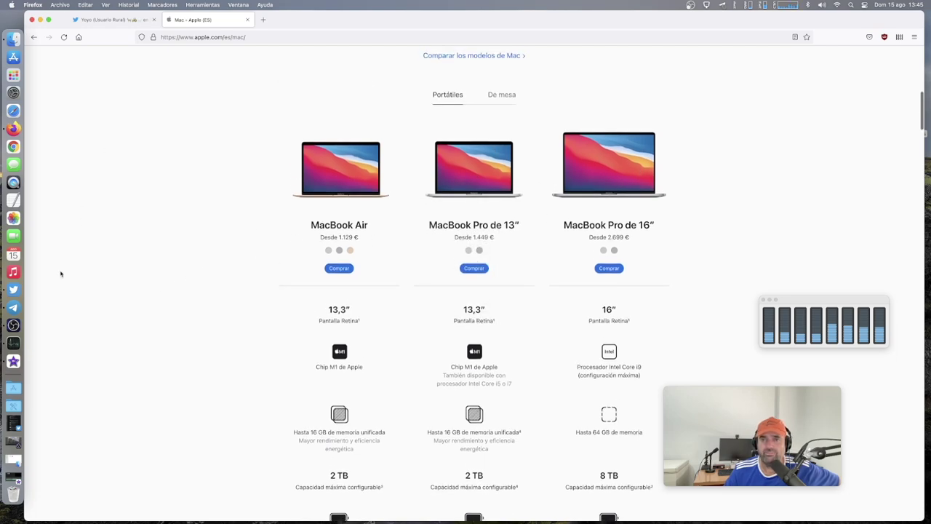
pyautogui.scroll(10, 62, 273)
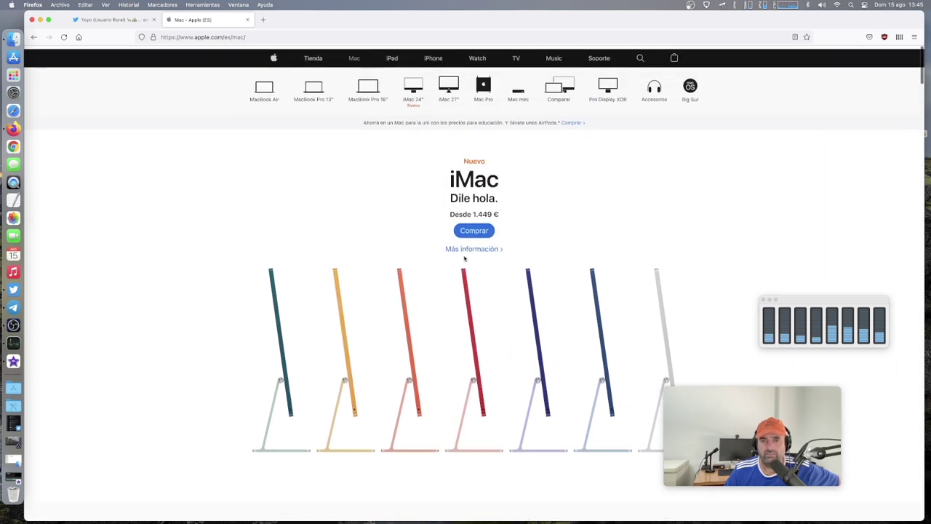
# Step: Open the more-information page for the new iMac and look through its product description
pyautogui.click(474, 250)
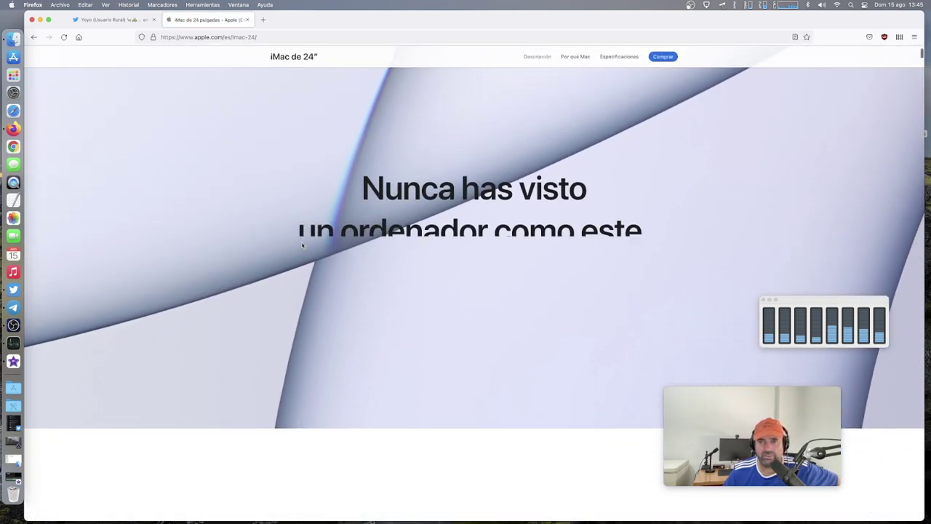
pyautogui.scroll(-15, 302, 245)
pyautogui.scroll(-15, 301, 245)
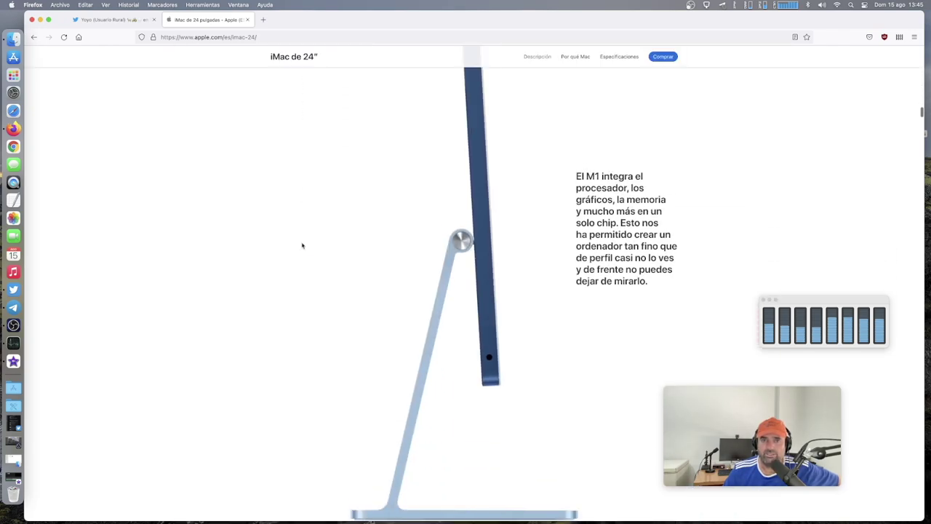
pyautogui.scroll(10, 302, 245)
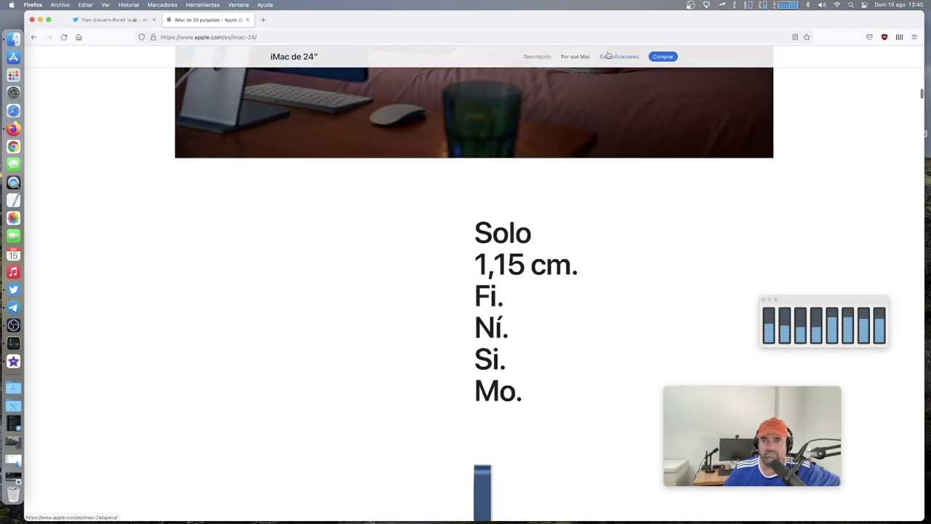
# Step: Open the 24-inch iMac's technical specifications and examine the summary, price, colour and chip sections
pyautogui.click(607, 56)
pyautogui.scroll(-5, 280, 237)
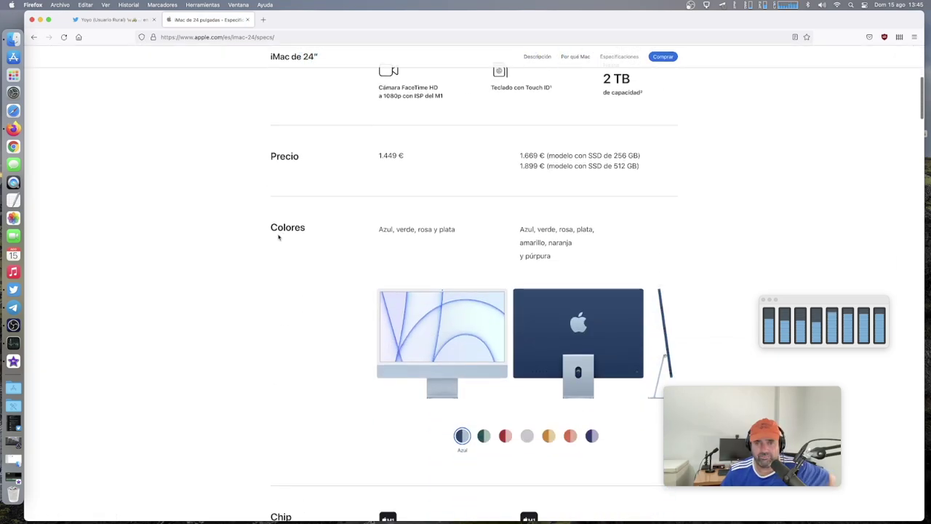
pyautogui.scroll(5, 279, 237)
pyautogui.scroll(2, 310, 238)
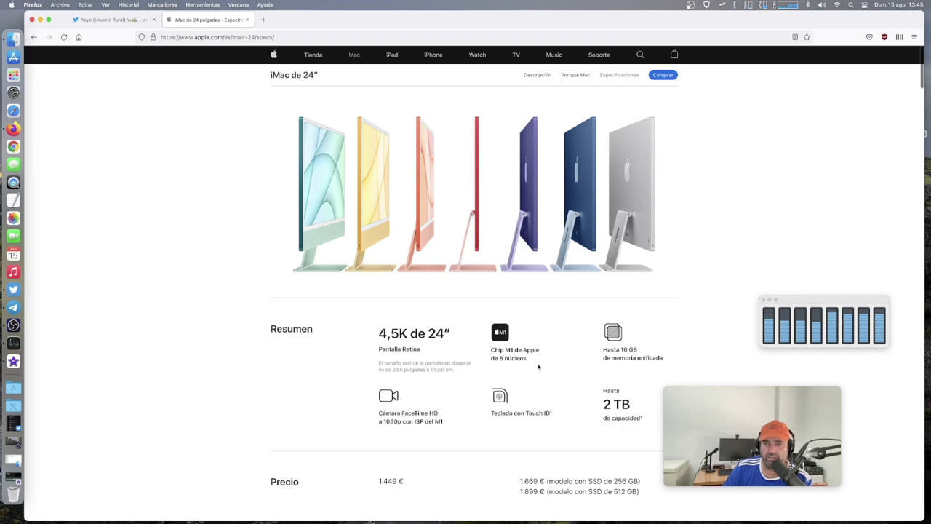
pyautogui.scroll(-7, 560, 354)
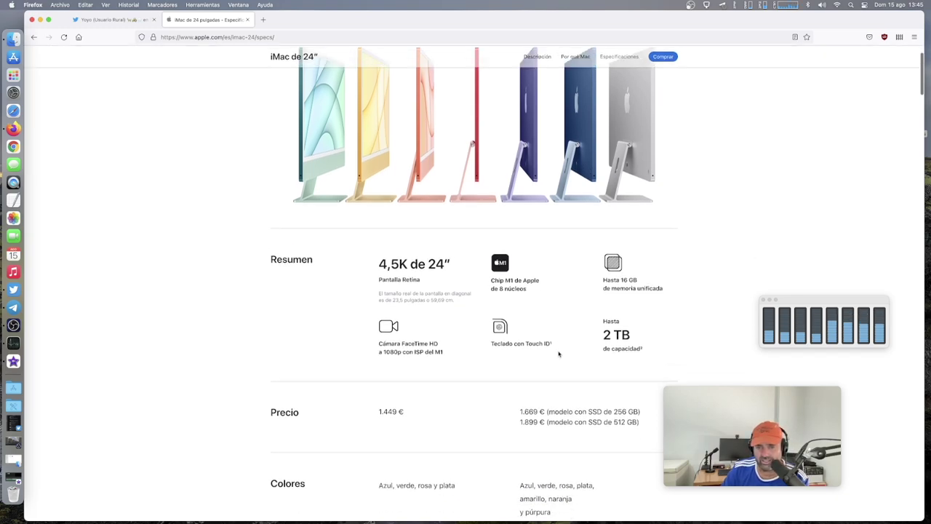
pyautogui.scroll(-4, 558, 354)
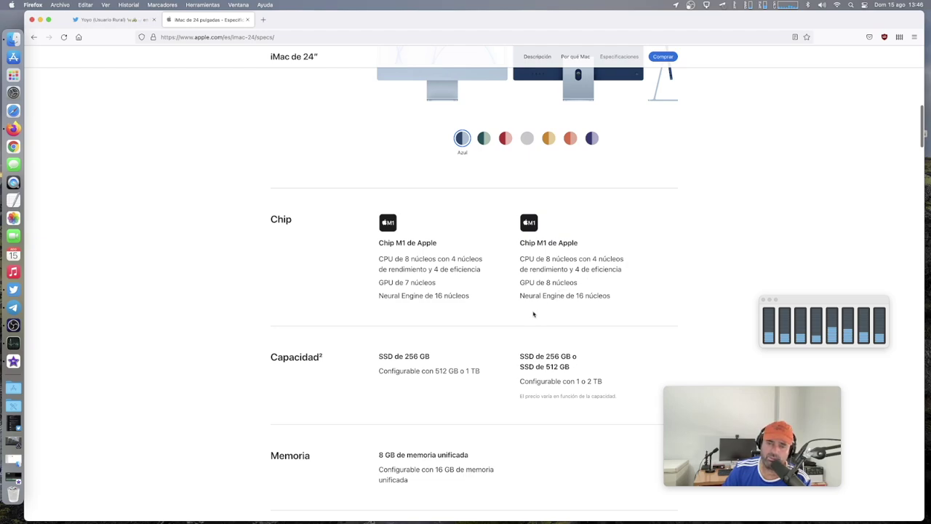
# Step: Highlight the CPU, GPU and Neural Engine specifications of the higher M1 model for review, and clear the selection
pyautogui.moveTo(610, 297); pyautogui.dragTo(520, 258)
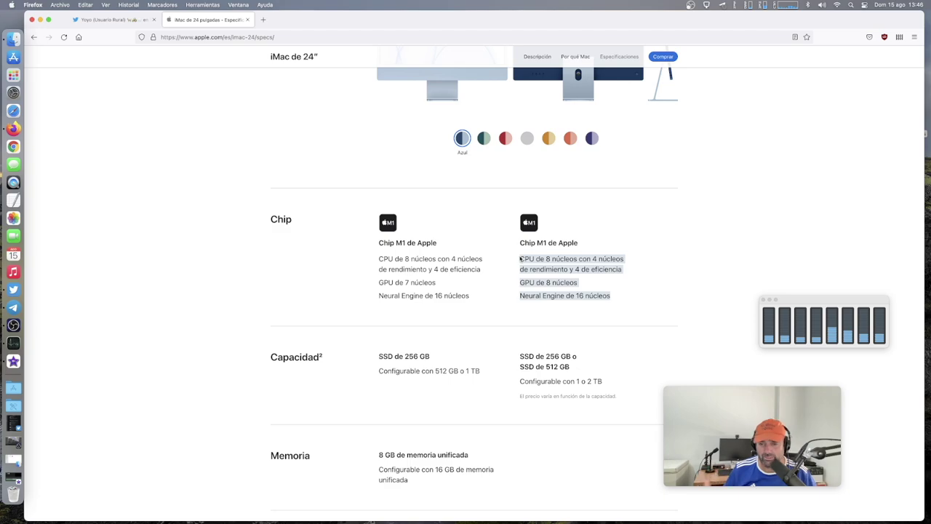
pyautogui.click(651, 295)
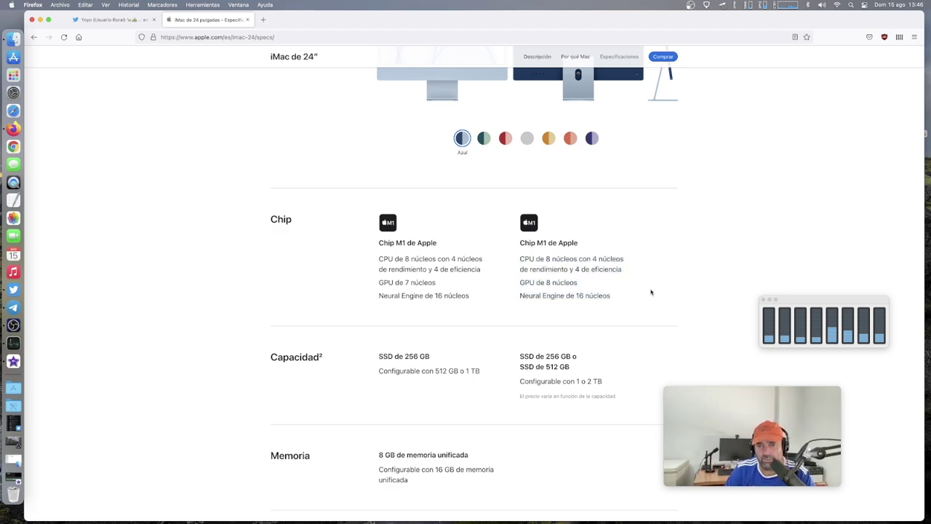
pyautogui.moveTo(523, 291); pyautogui.dragTo(525, 256)
pyautogui.scroll(1, 589, 291)
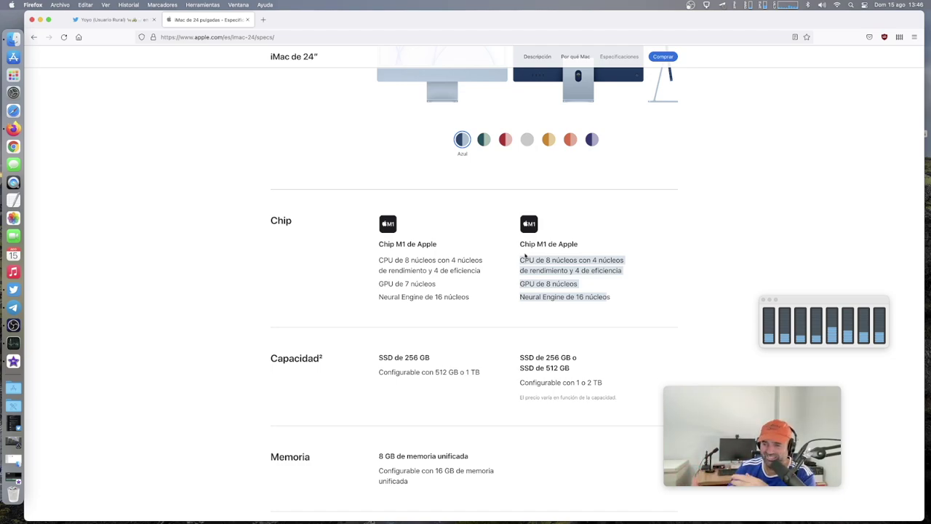
pyautogui.click(574, 314)
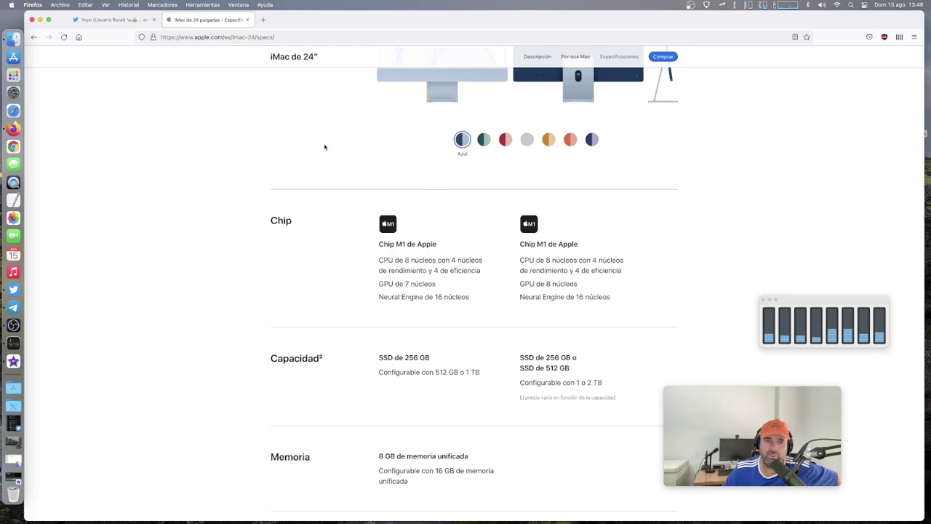
# Step: Minimize the Firefox and Activity Monitor windows to clear the desktop
pyautogui.click(40, 20)
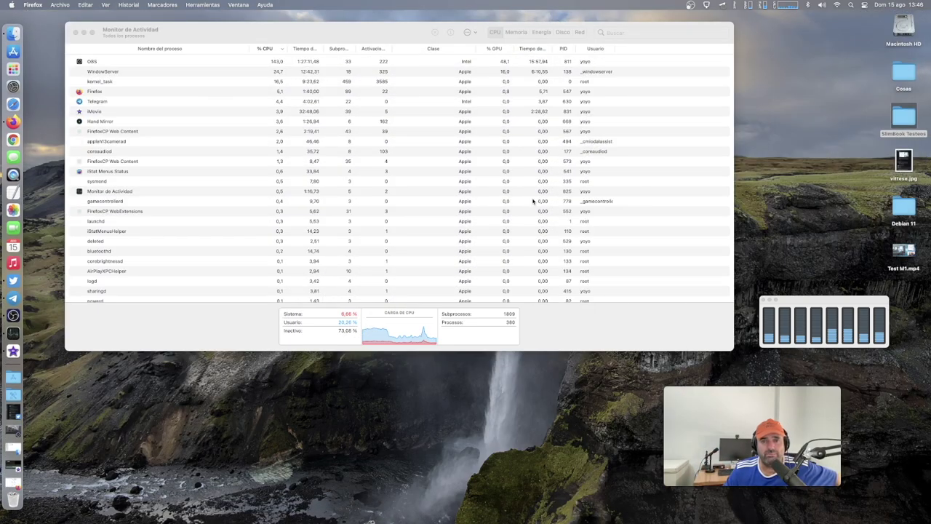
pyautogui.click(83, 32)
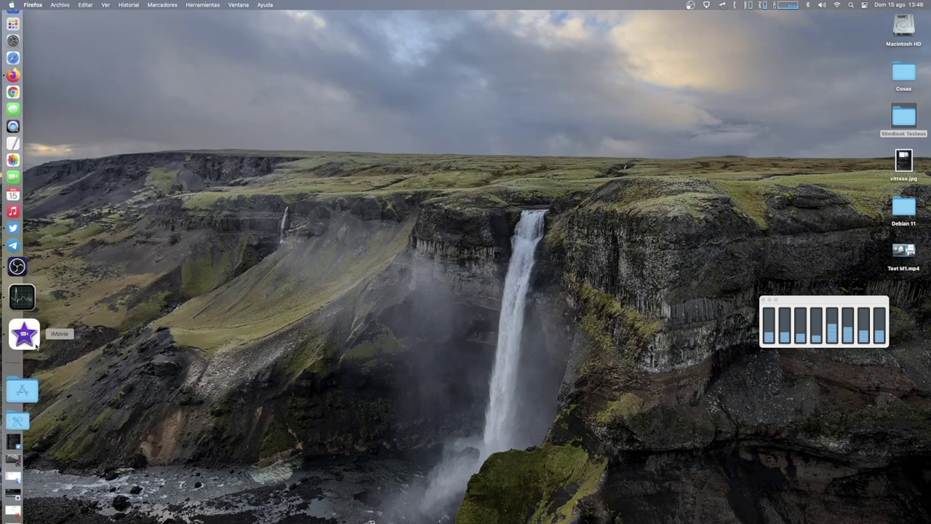
# Step: Restore the OBS window, move it fully into view, check it with the camera preview over it, and minimize it again
pyautogui.click(13, 414)
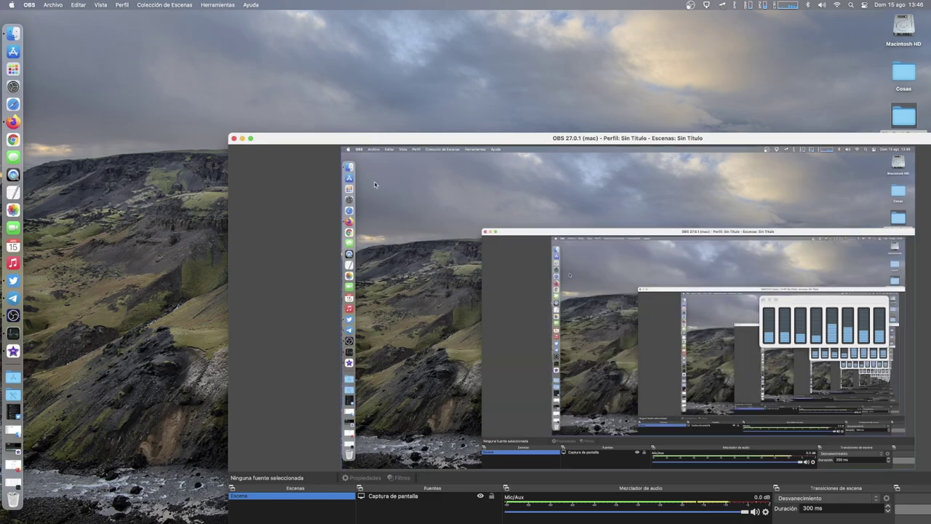
pyautogui.moveTo(389, 142); pyautogui.dragTo(229, 42)
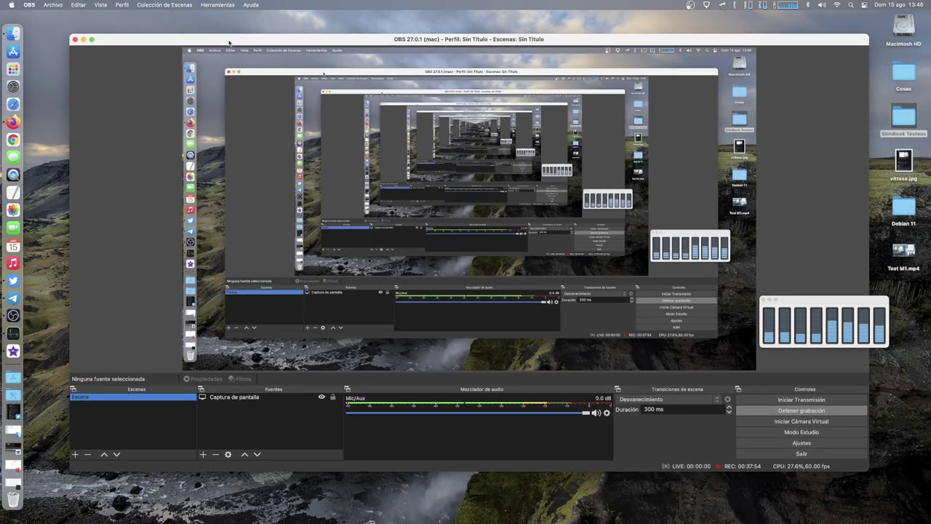
pyautogui.hotkey('ctrl', 'Up')
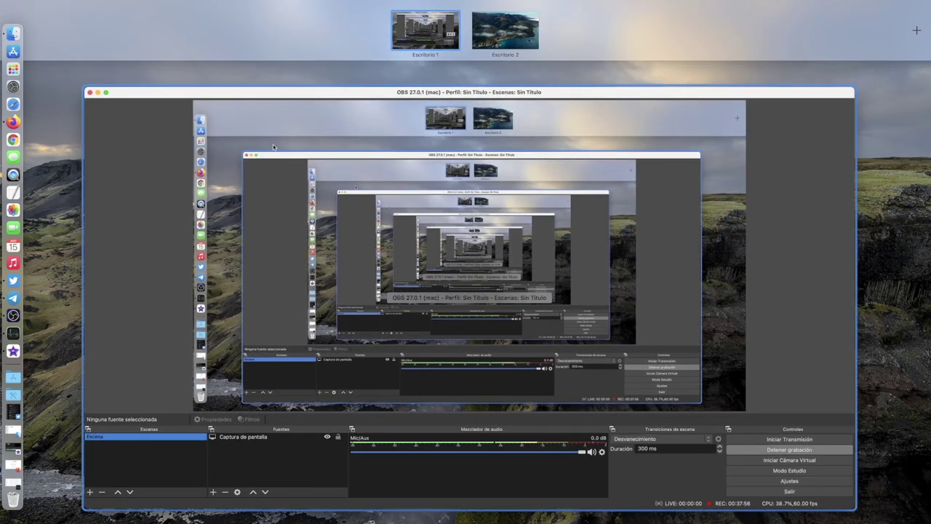
pyautogui.hotkey('ctrl', 'Up')
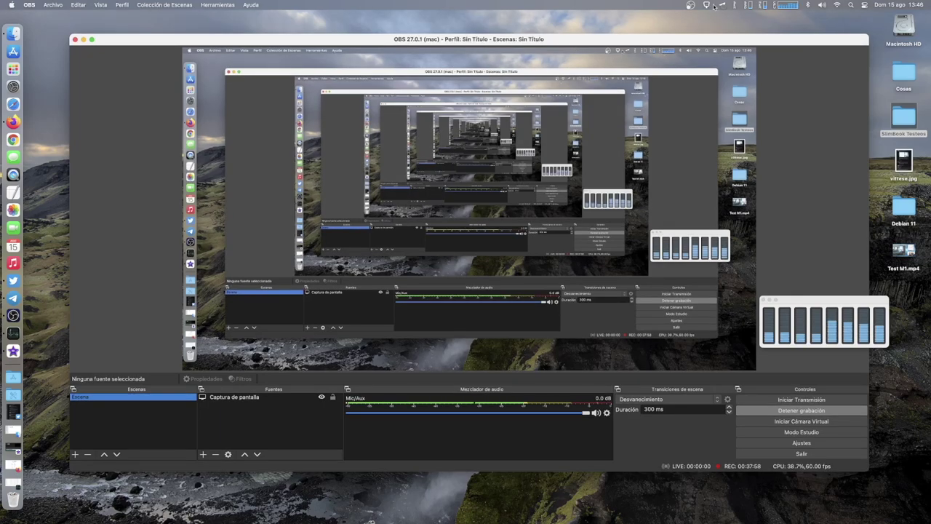
pyautogui.click(705, 5)
pyautogui.moveTo(688, 33); pyautogui.dragTo(194, 149)
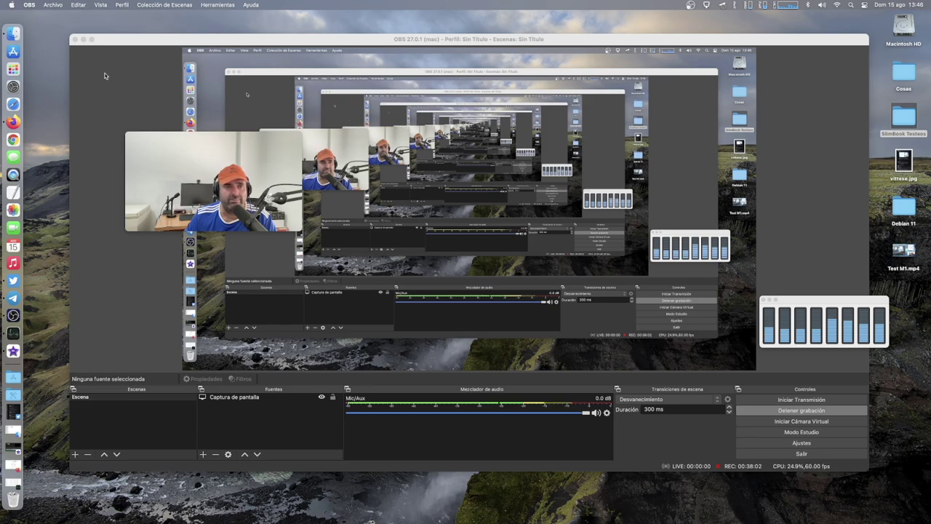
pyautogui.click(84, 41)
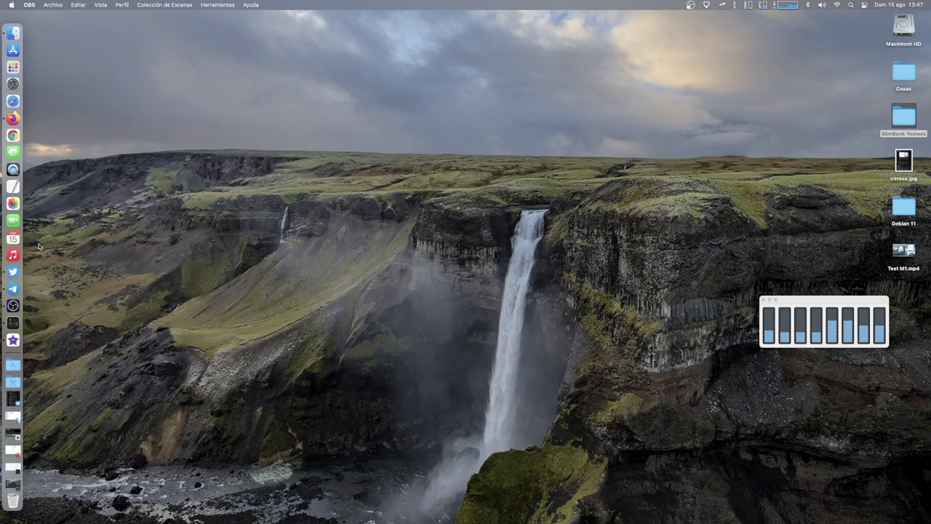
# Step: Show the camera preview above the waterfall on the desktop, and inspect the peak in the SSD temperature's one-hour history
pyautogui.click(707, 5)
pyautogui.moveTo(695, 44); pyautogui.dragTo(520, 109)
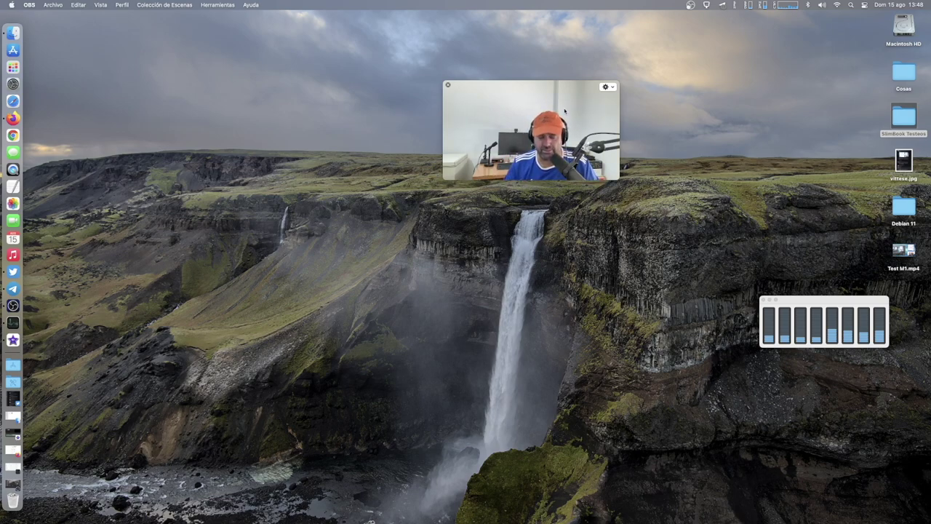
pyautogui.click(734, 8)
pyautogui.moveTo(756, 26)
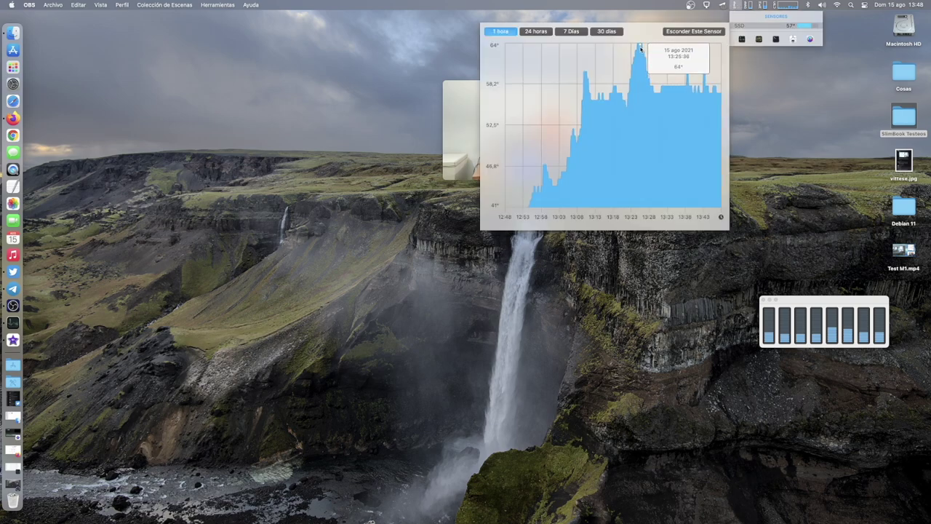
# Step: Close the SSD temperature history and move the floating CPU usage meter over the hills beside the camera preview
pyautogui.click(298, 210)
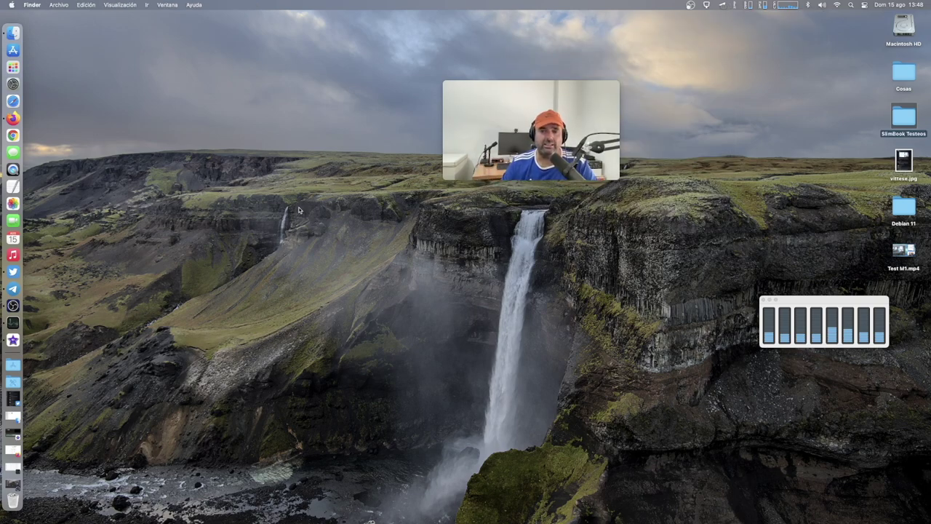
pyautogui.moveTo(809, 301); pyautogui.dragTo(211, 114)
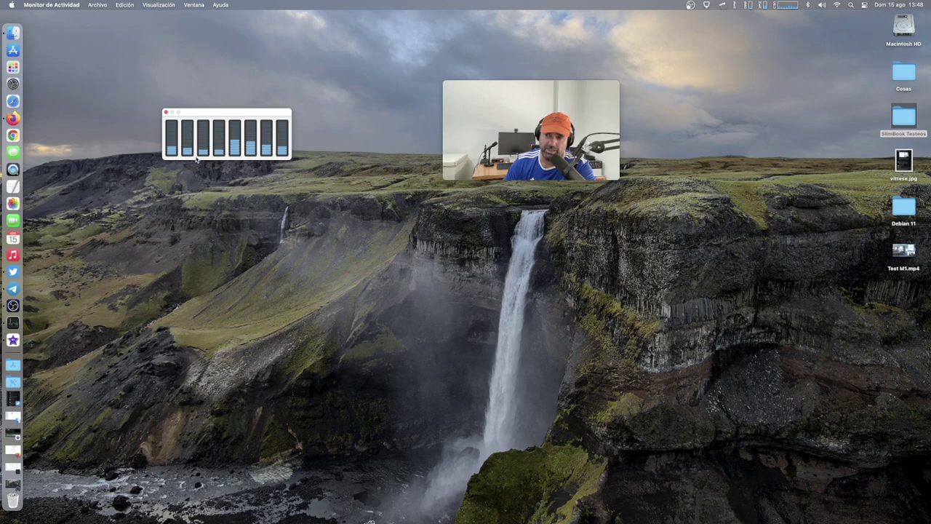
# Step: Bring up the iMac specifications page in Firefox to check the M1 chip details, and minimize it again
pyautogui.click(18, 118)
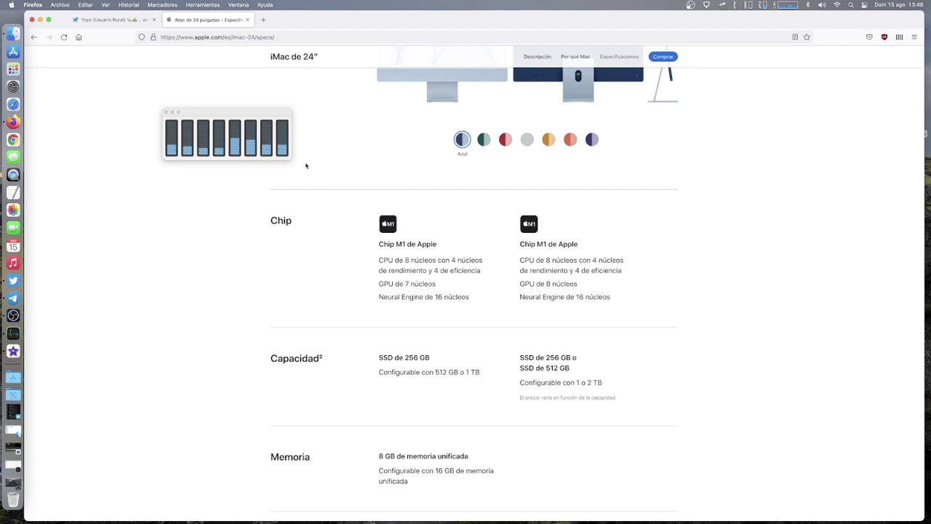
pyautogui.click(40, 20)
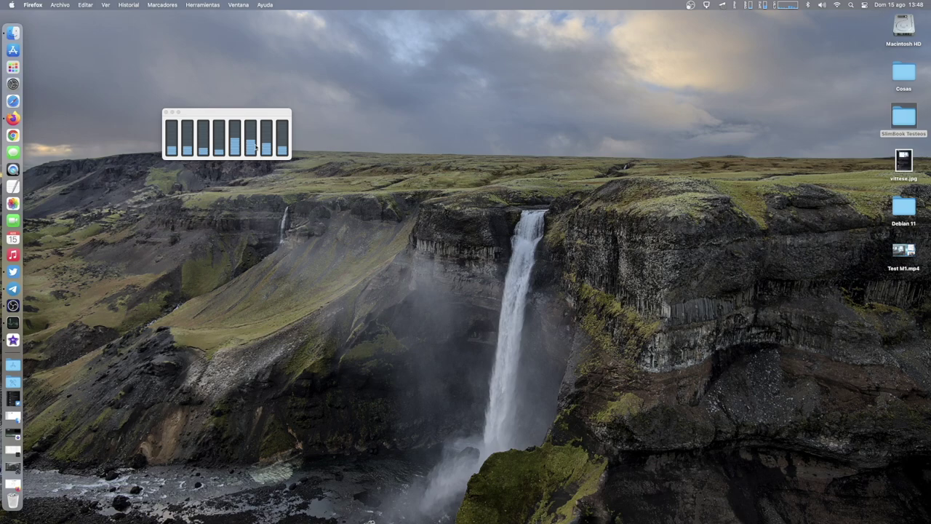
# Step: Move the CPU usage meter above the waterfall, and show the camera preview detached over the cliffs beside the waterfall's lower part
pyautogui.moveTo(222, 113); pyautogui.dragTo(488, 111)
pyautogui.hotkey('ctrl', 'Up')
pyautogui.hotkey('ctrl', 'Up')
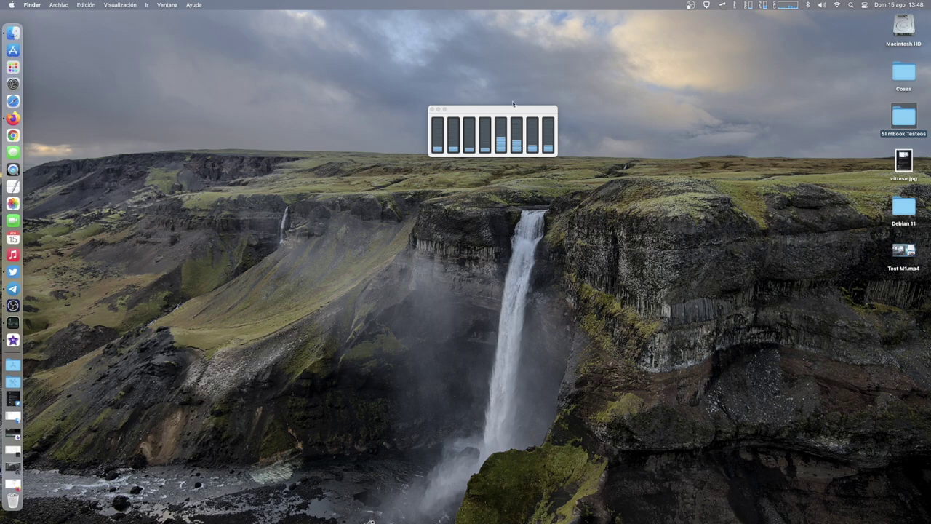
pyautogui.click(707, 5)
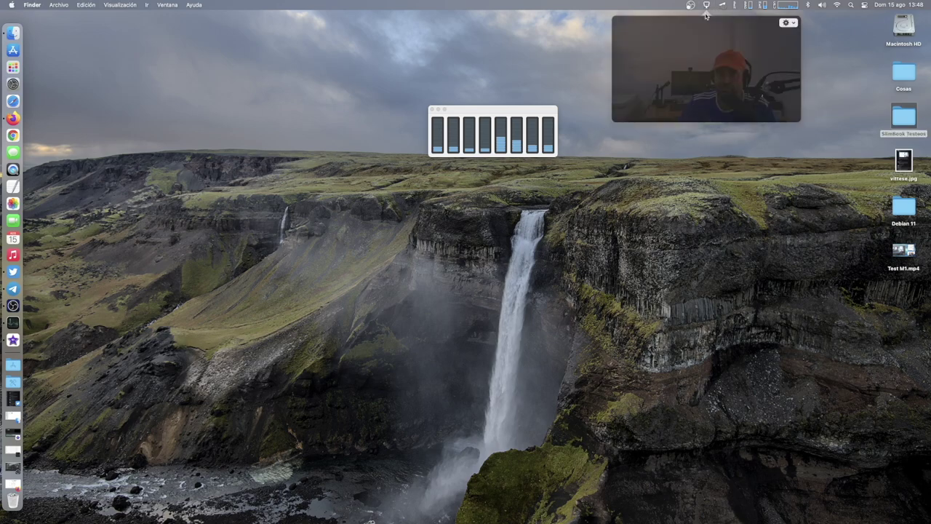
pyautogui.moveTo(702, 22); pyautogui.dragTo(453, 277)
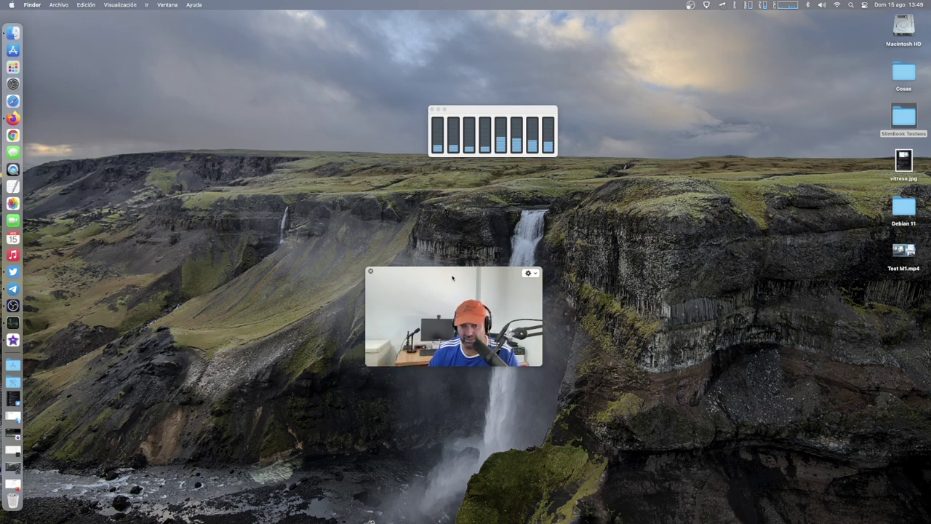
pyautogui.moveTo(533, 274); pyautogui.dragTo(688, 338)
# Step: Open the Hand Mirror preferences to examine the popover and video options, and close them
pyautogui.click(683, 337)
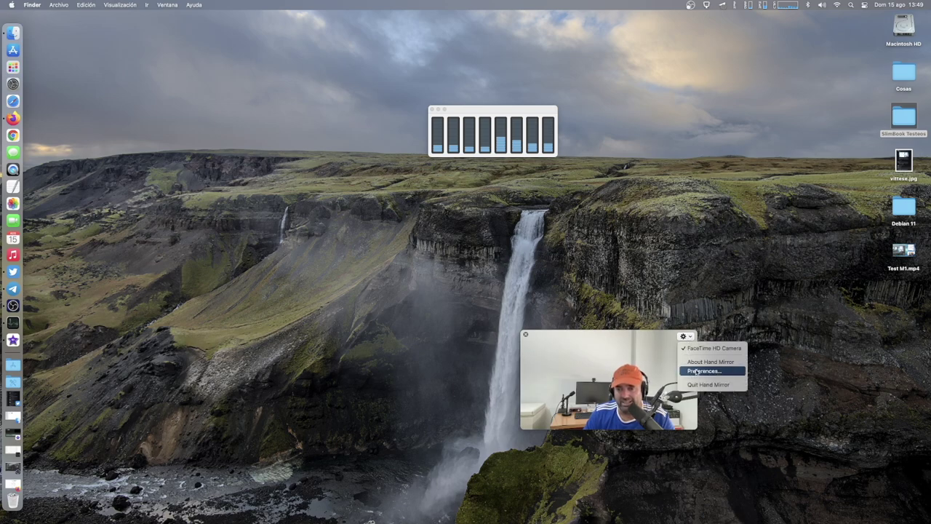
pyautogui.click(702, 370)
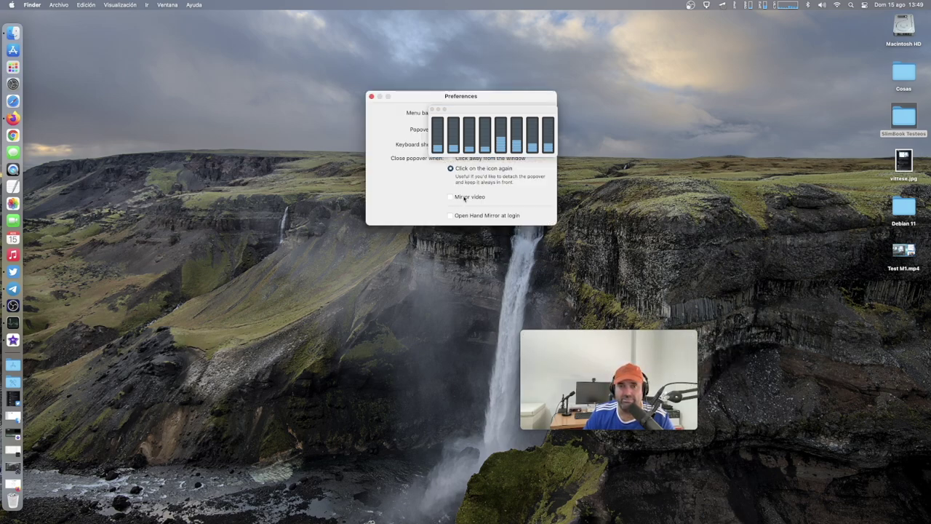
pyautogui.click(371, 96)
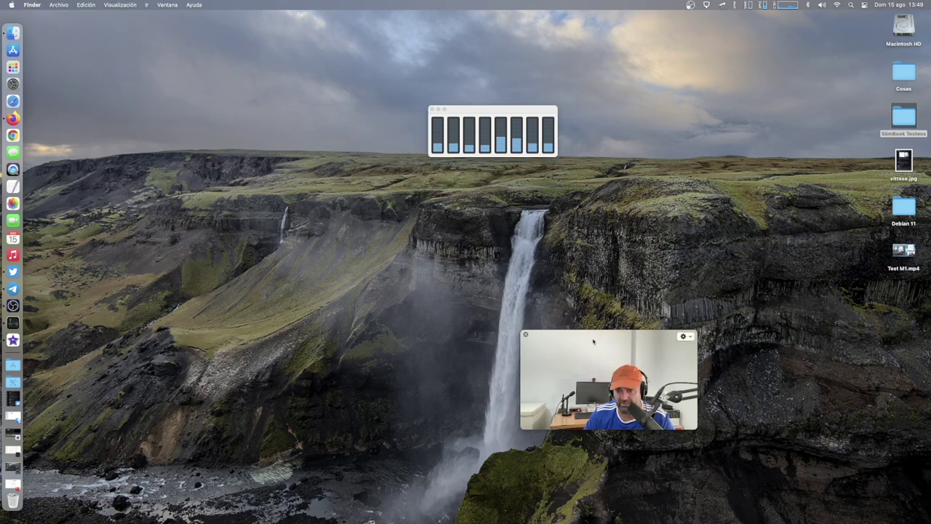
# Step: Move the CPU usage meter and camera preview to the lower cliffs, and restore the OBS window
pyautogui.moveTo(480, 102); pyautogui.dragTo(578, 408)
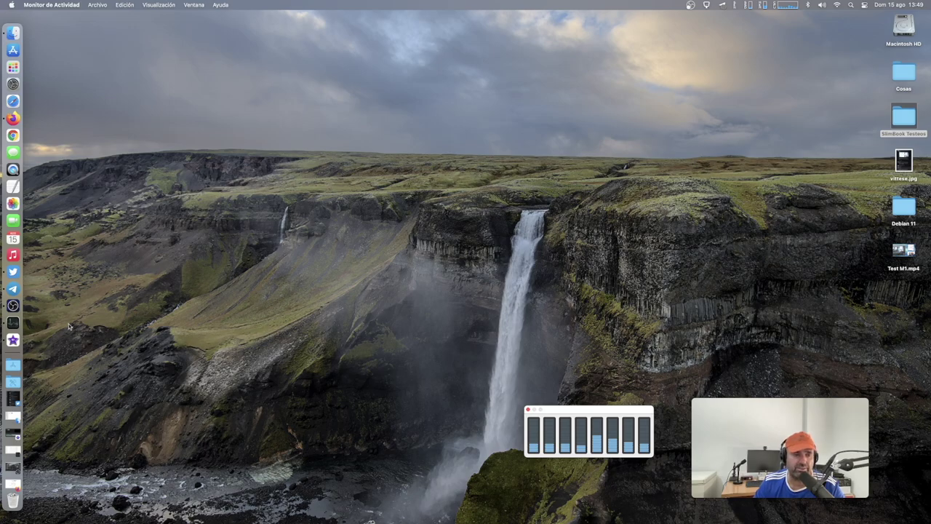
pyautogui.click(19, 304)
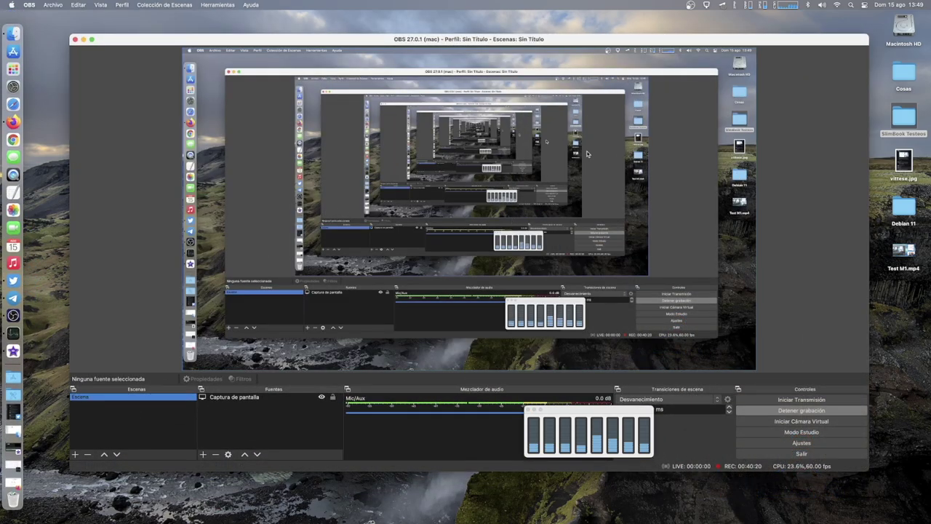